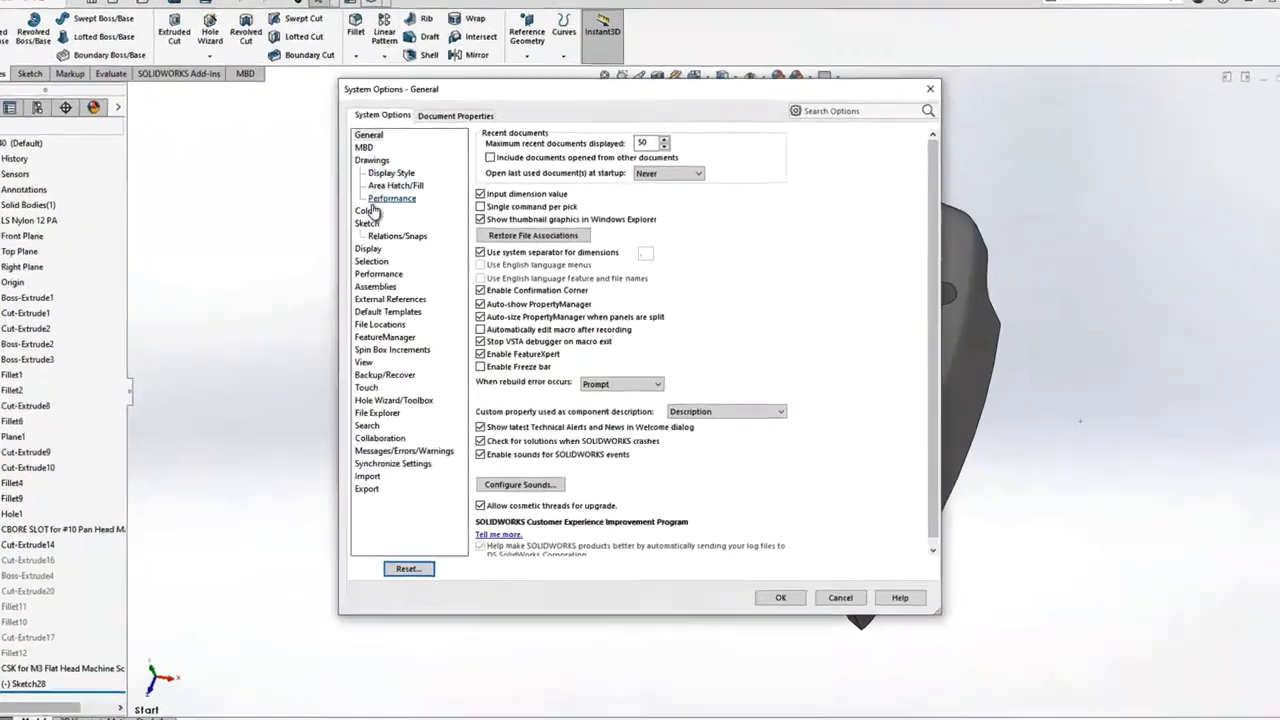
# Step: Change the system colour for inactive sketches to dark green (RGB 0, 128, 0) and accept the options
pyautogui.click(380, 216)
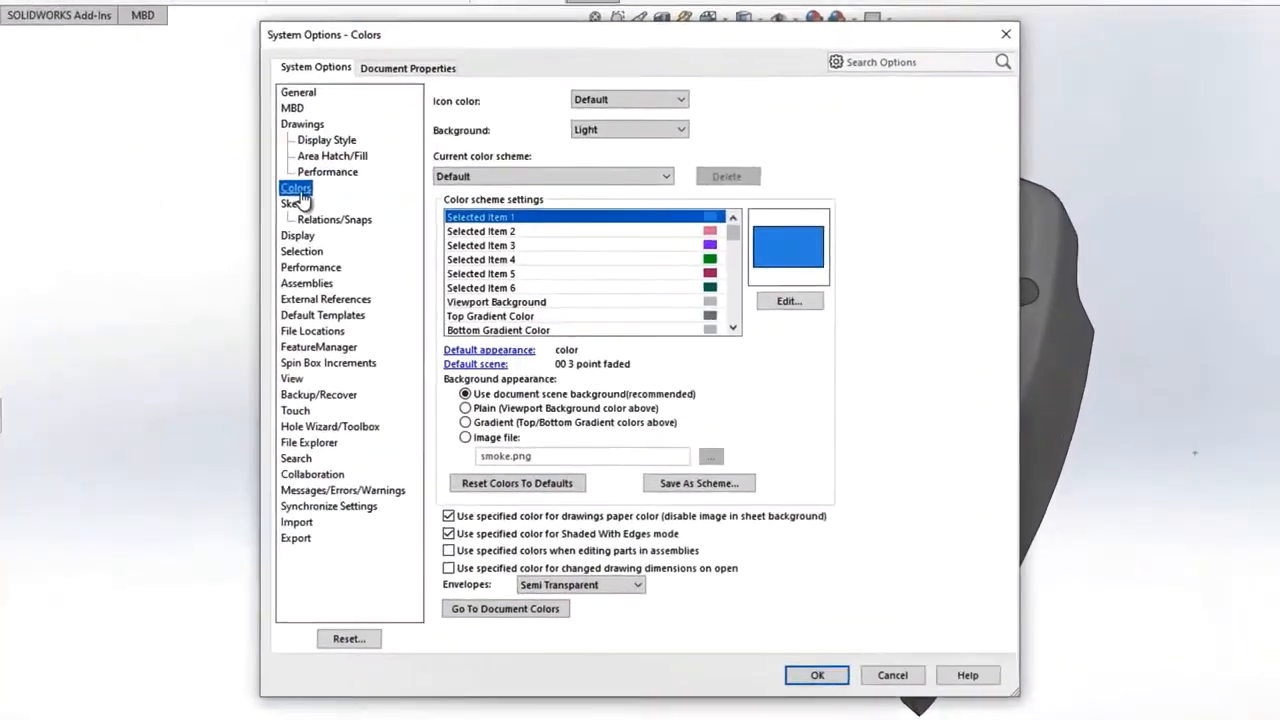
pyautogui.moveTo(740, 236); pyautogui.dragTo(747, 278)
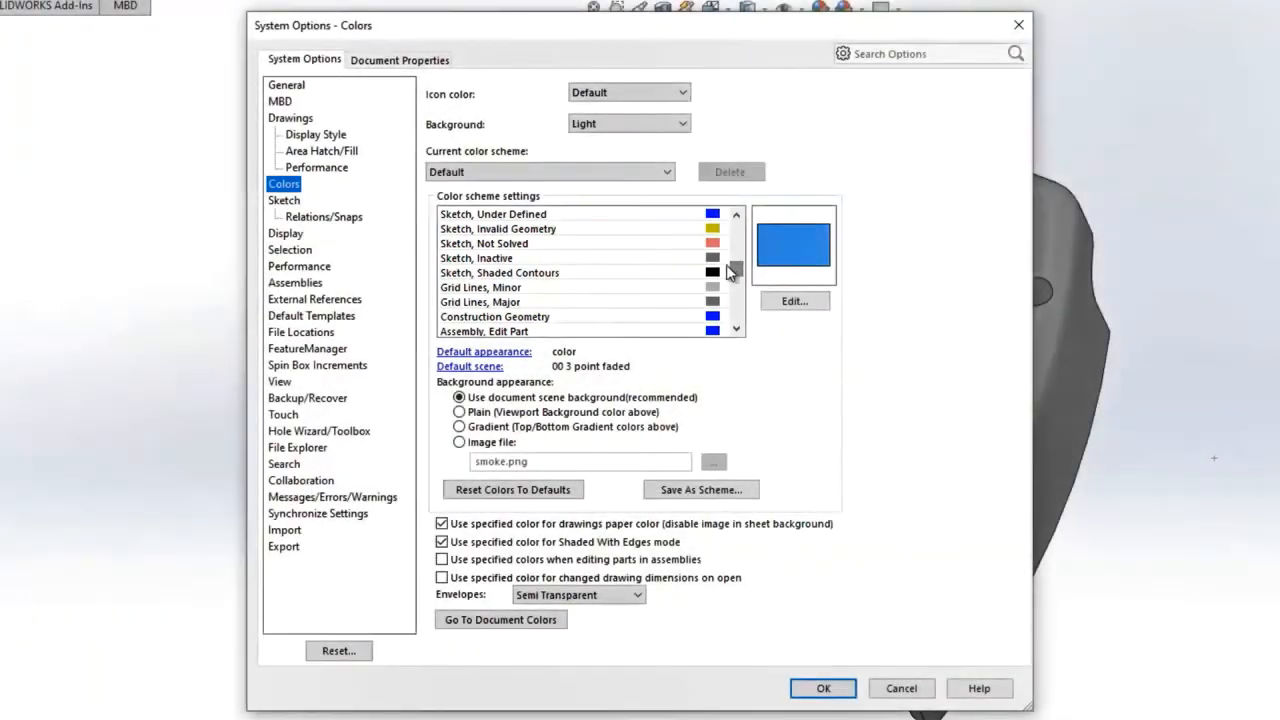
pyautogui.click(716, 259)
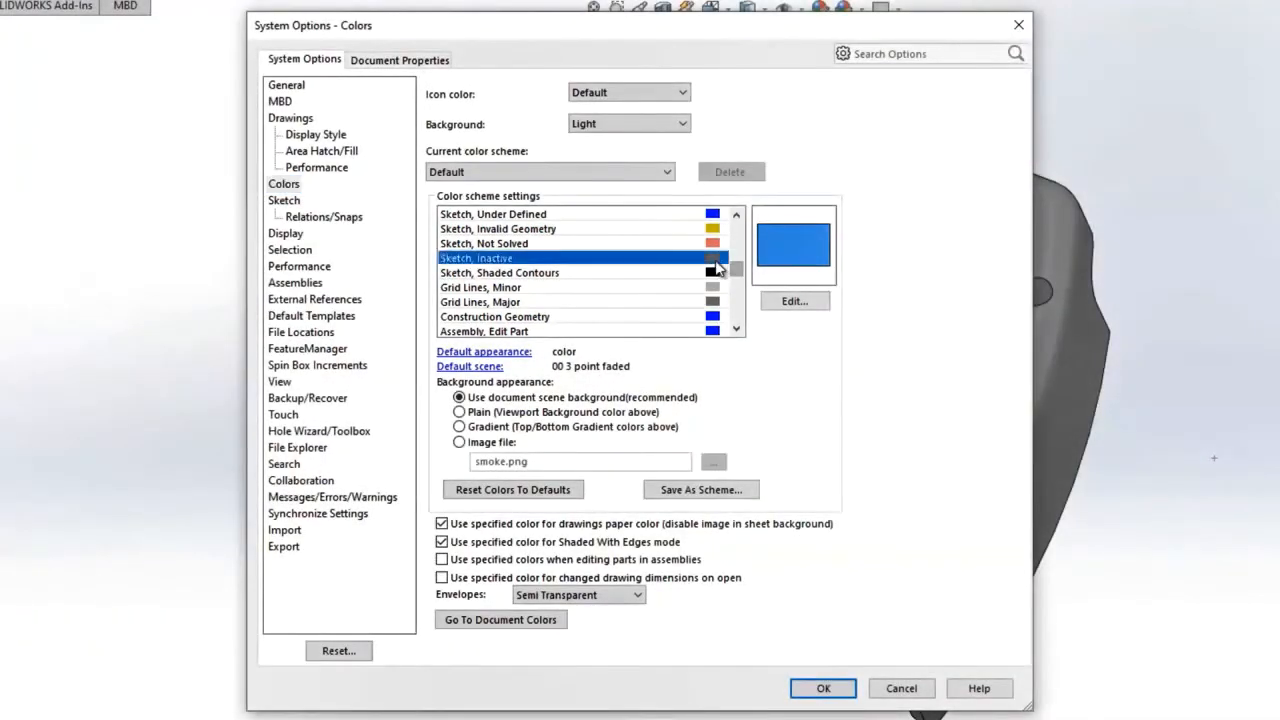
pyautogui.click(794, 301)
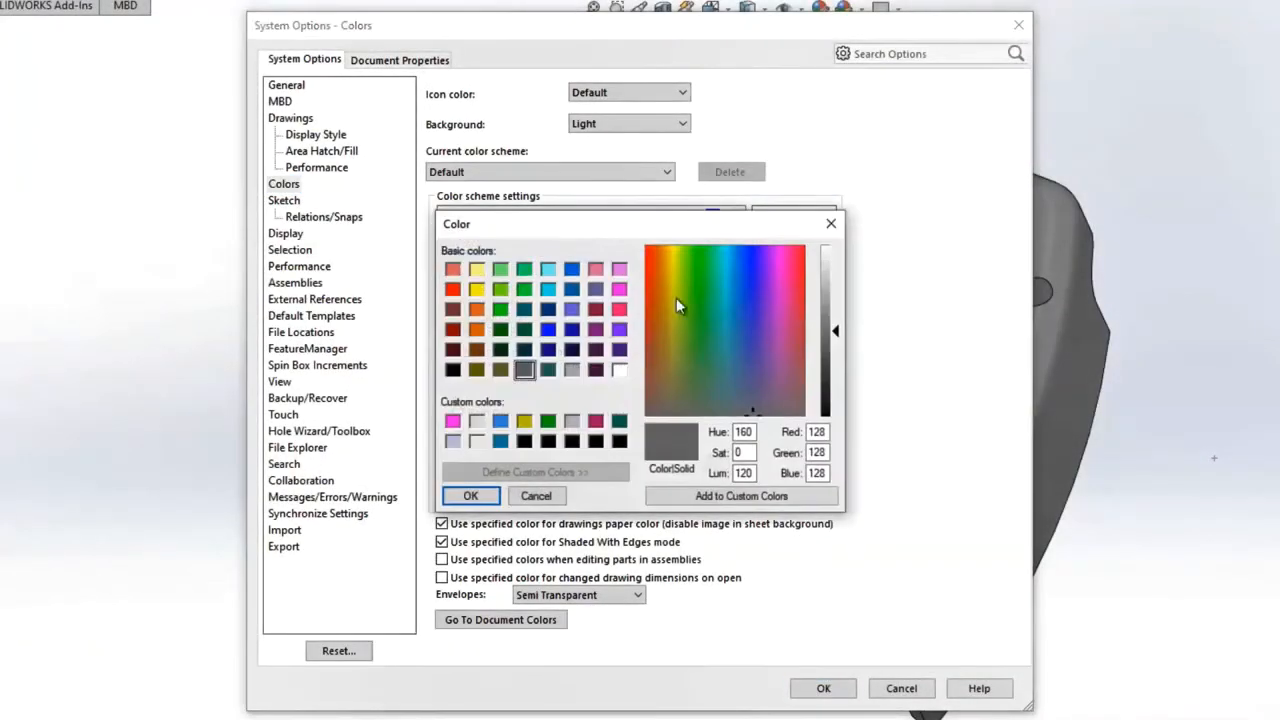
pyautogui.click(500, 330)
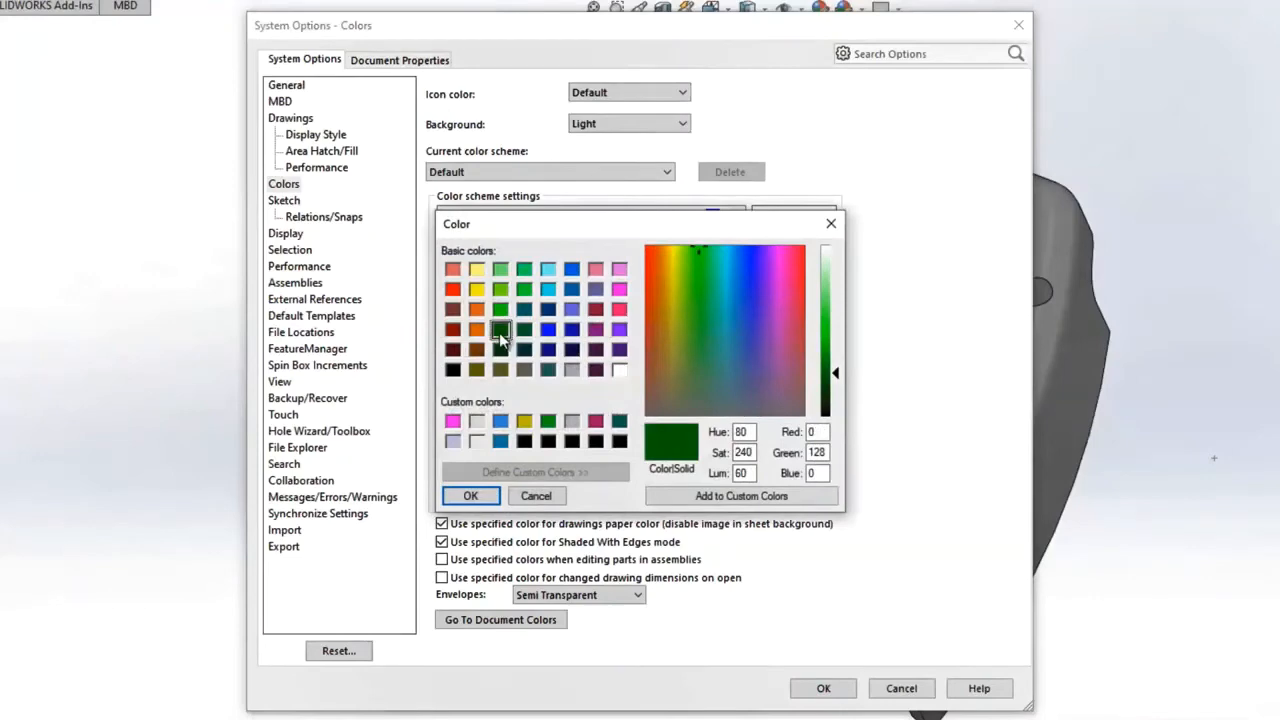
pyautogui.click(473, 496)
pyautogui.click(820, 688)
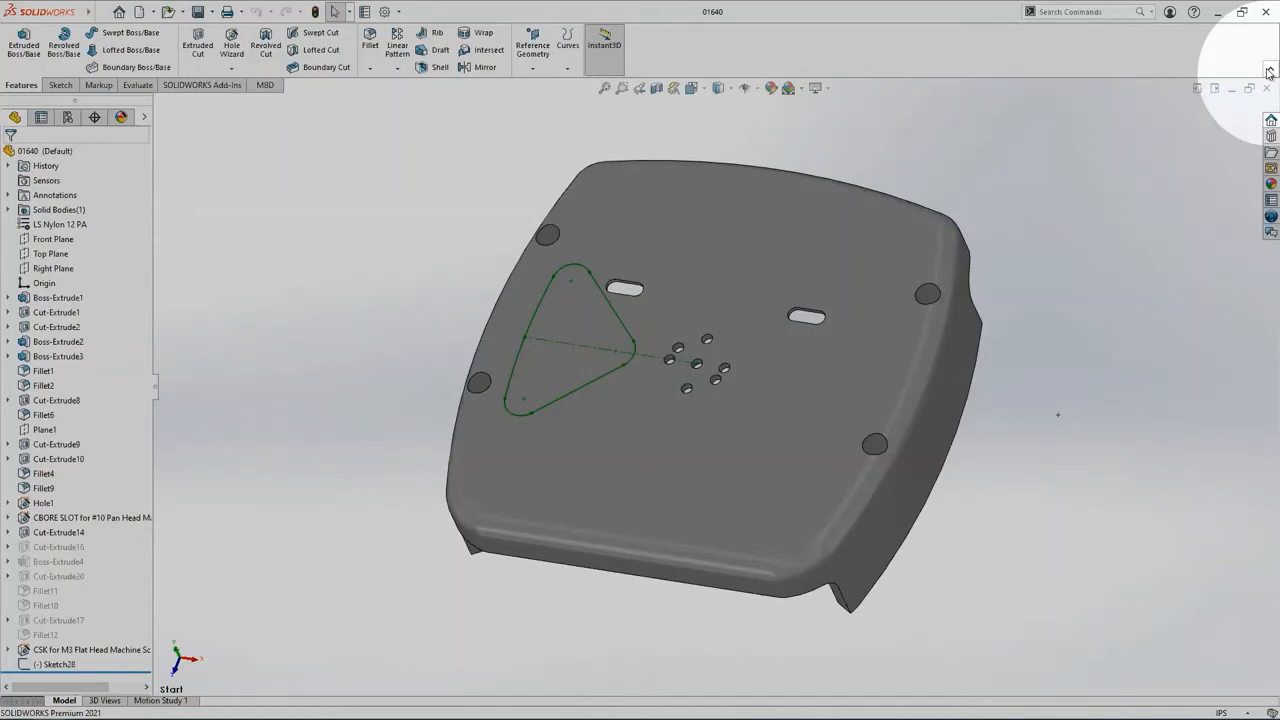
# Step: Collapse the CommandManager and set the quick access tools to show in the CommandManager
pyautogui.click(1269, 72)
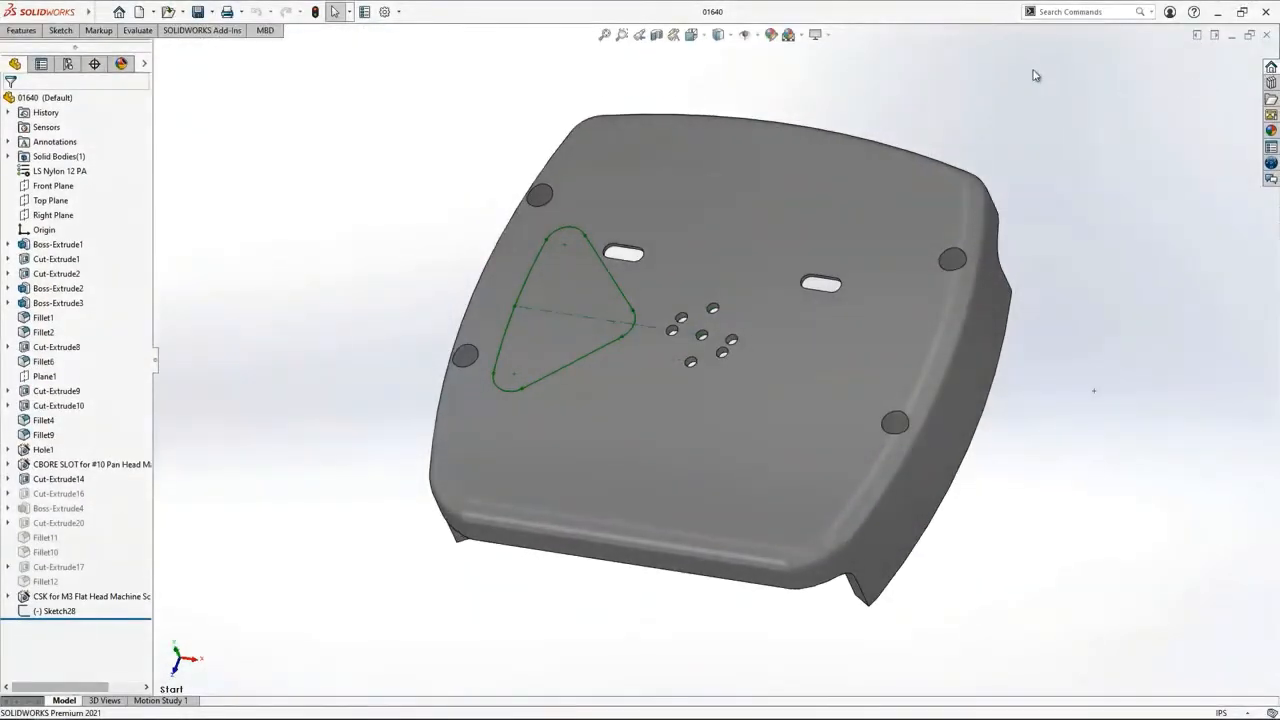
pyautogui.rightClick(421, 20)
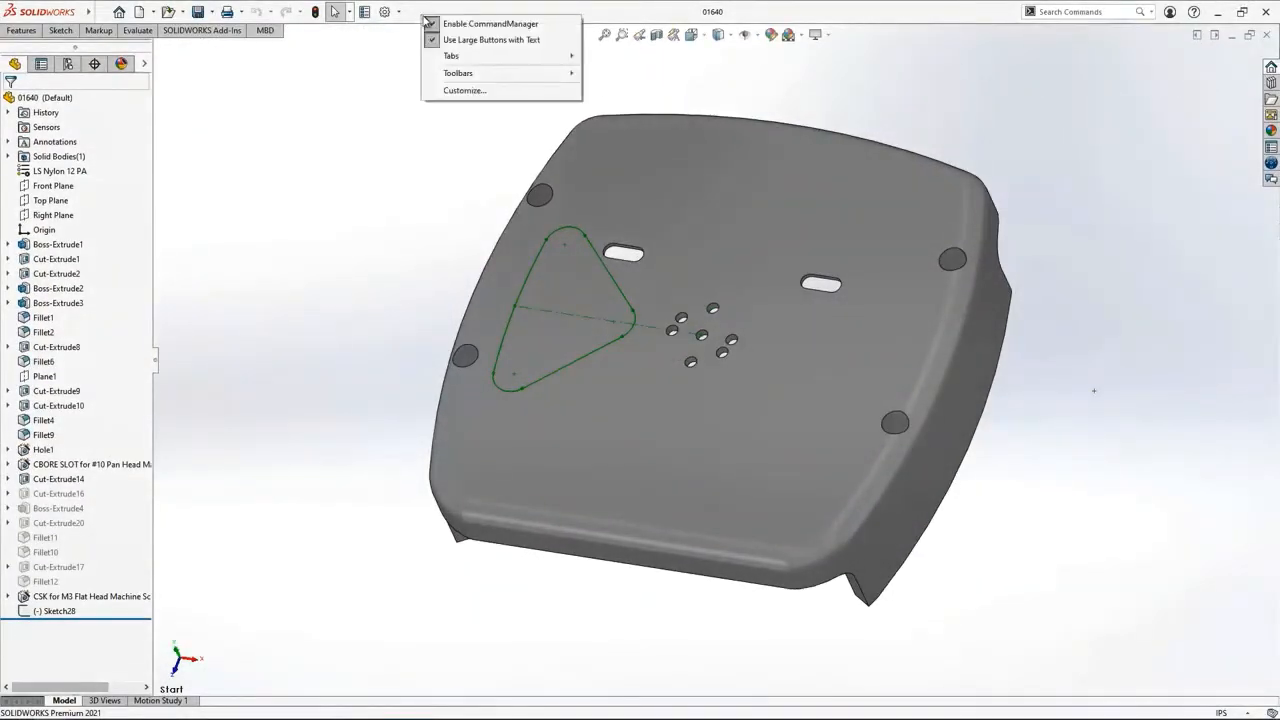
pyautogui.click(455, 88)
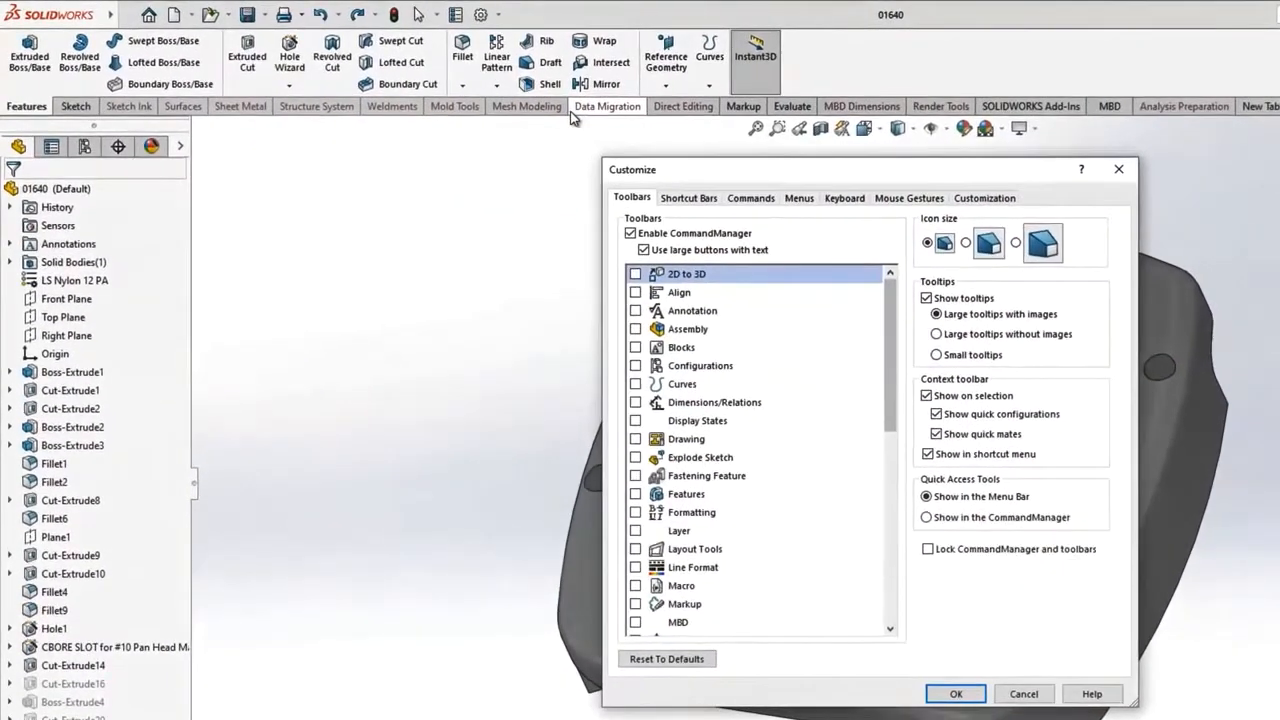
pyautogui.click(966, 519)
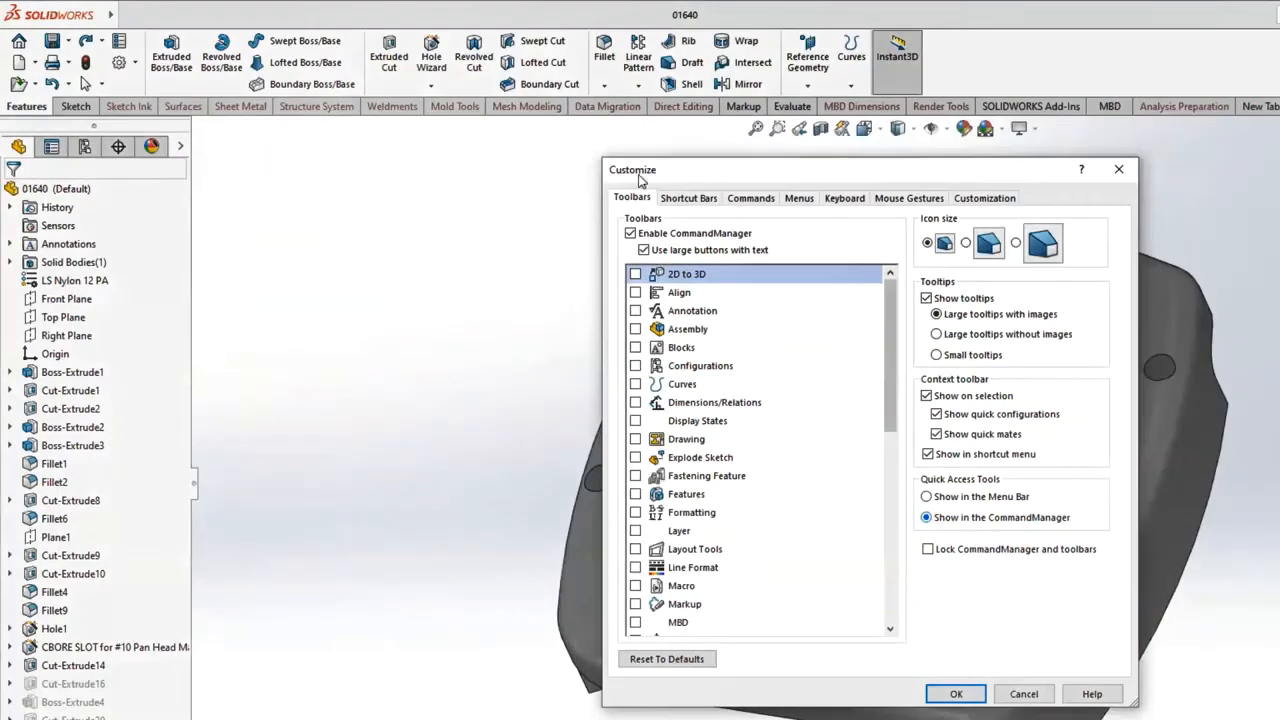
# Step: Search the customizable commands for "pattern" and add the Circular Pattern feature command to the part shortcut bar
pyautogui.click(694, 199)
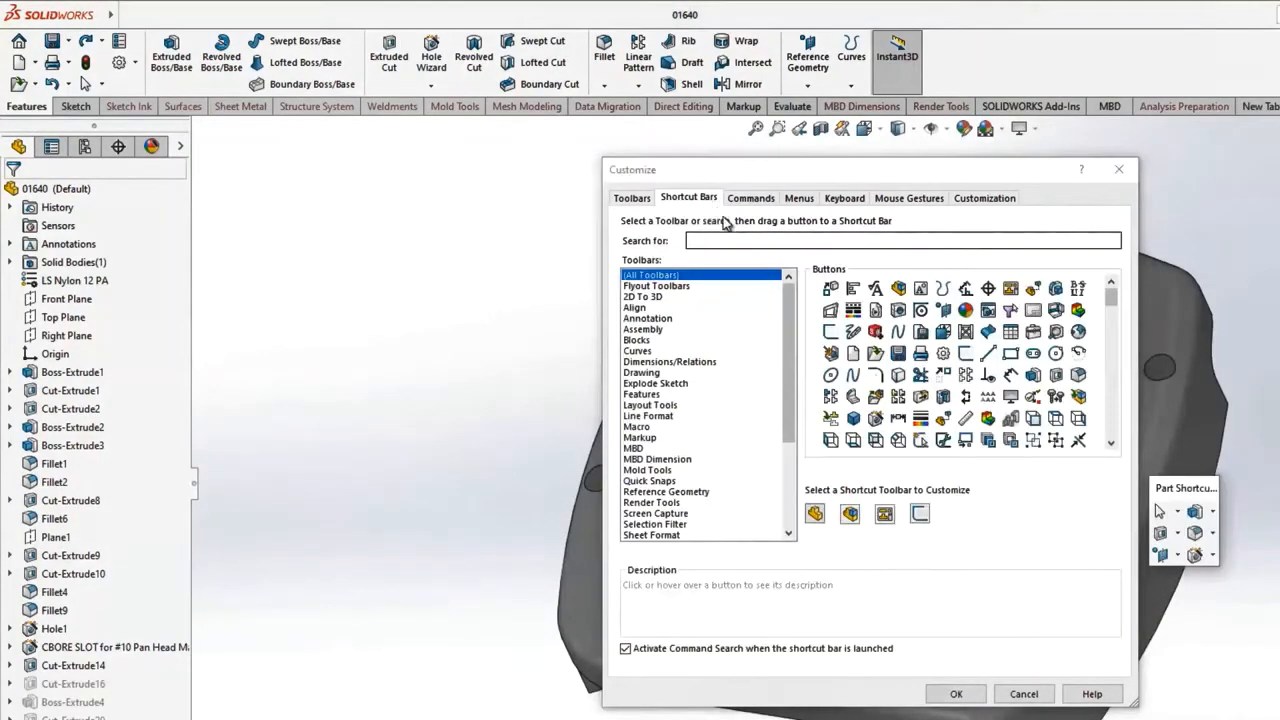
pyautogui.click(731, 240)
pyautogui.write('pattern')
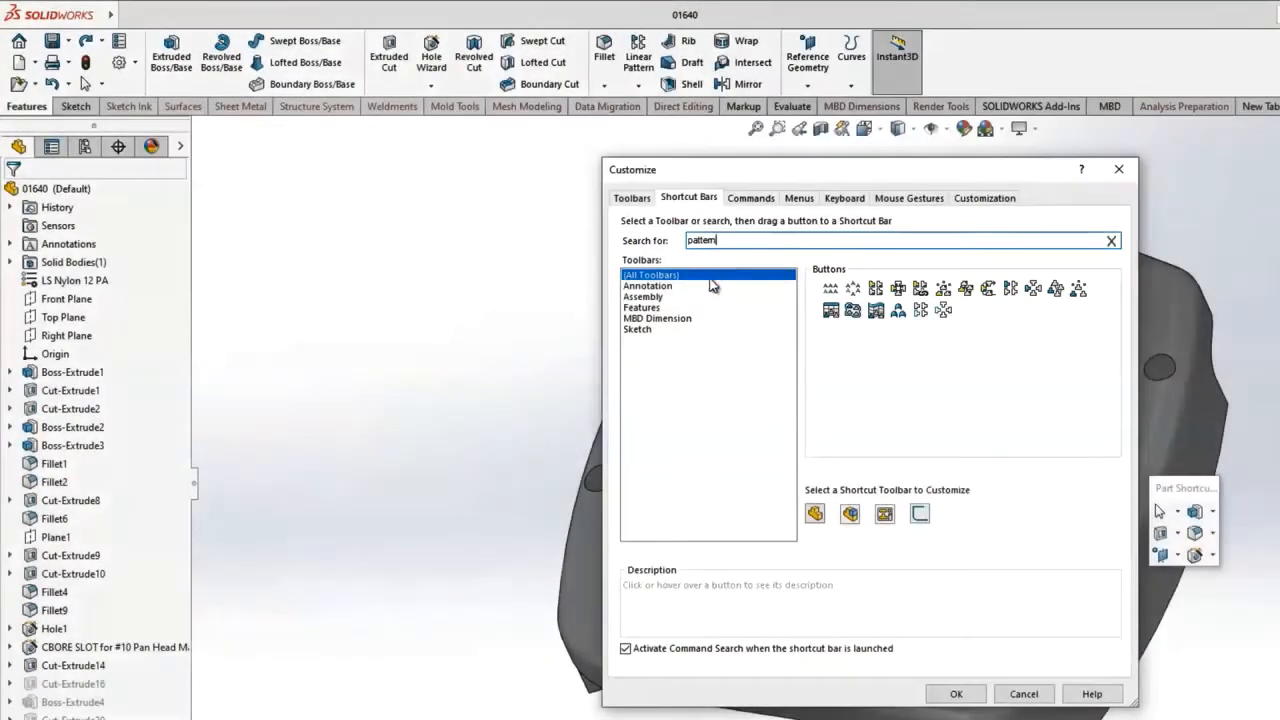
pyautogui.click(672, 310)
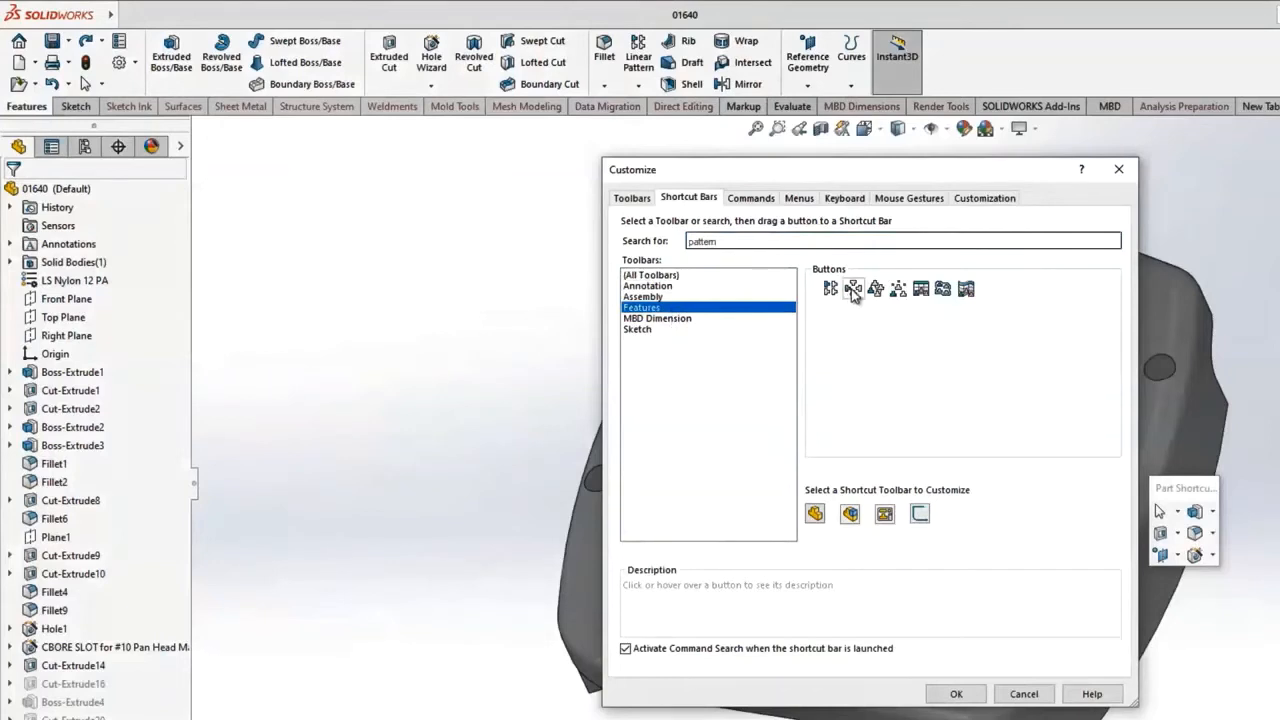
pyautogui.moveTo(852, 289); pyautogui.dragTo(1163, 560)
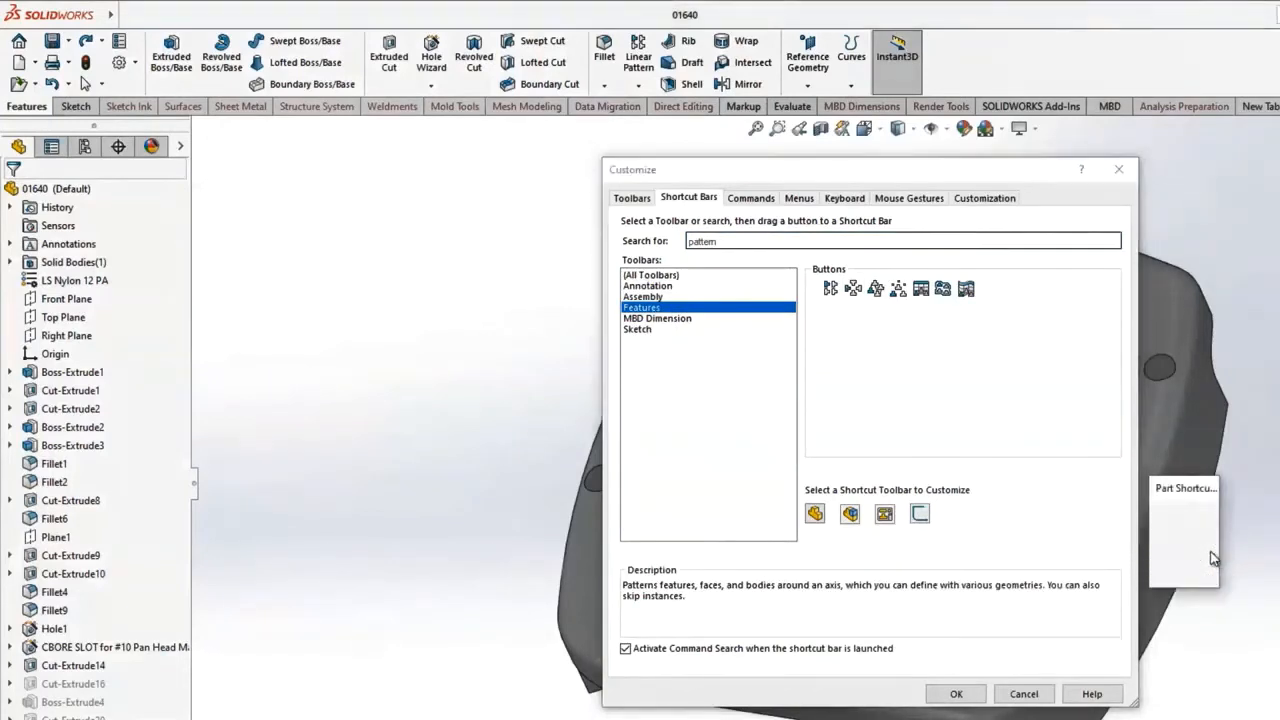
# Step: Search the commands for "do", add Undo and Redo to the heads-up view toolbar, and accept the customization
pyautogui.click(1113, 248)
pyautogui.click(1113, 248)
pyautogui.click(1112, 245)
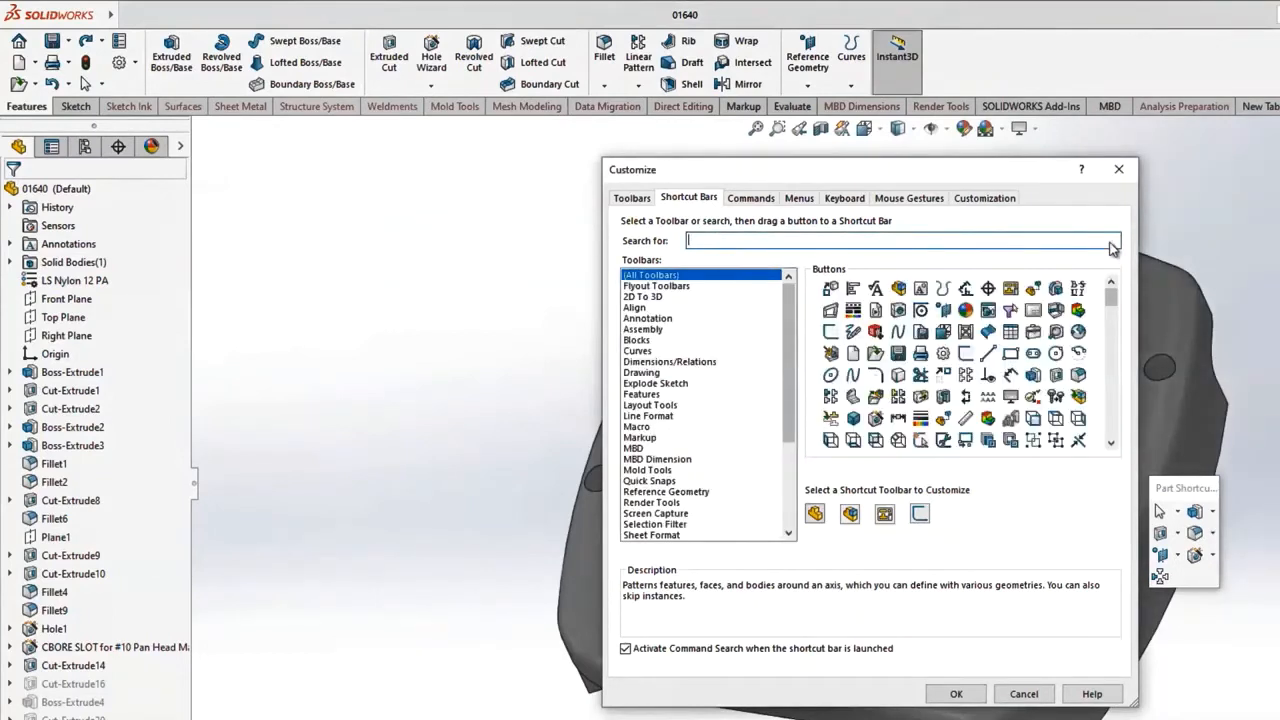
pyautogui.write('do')
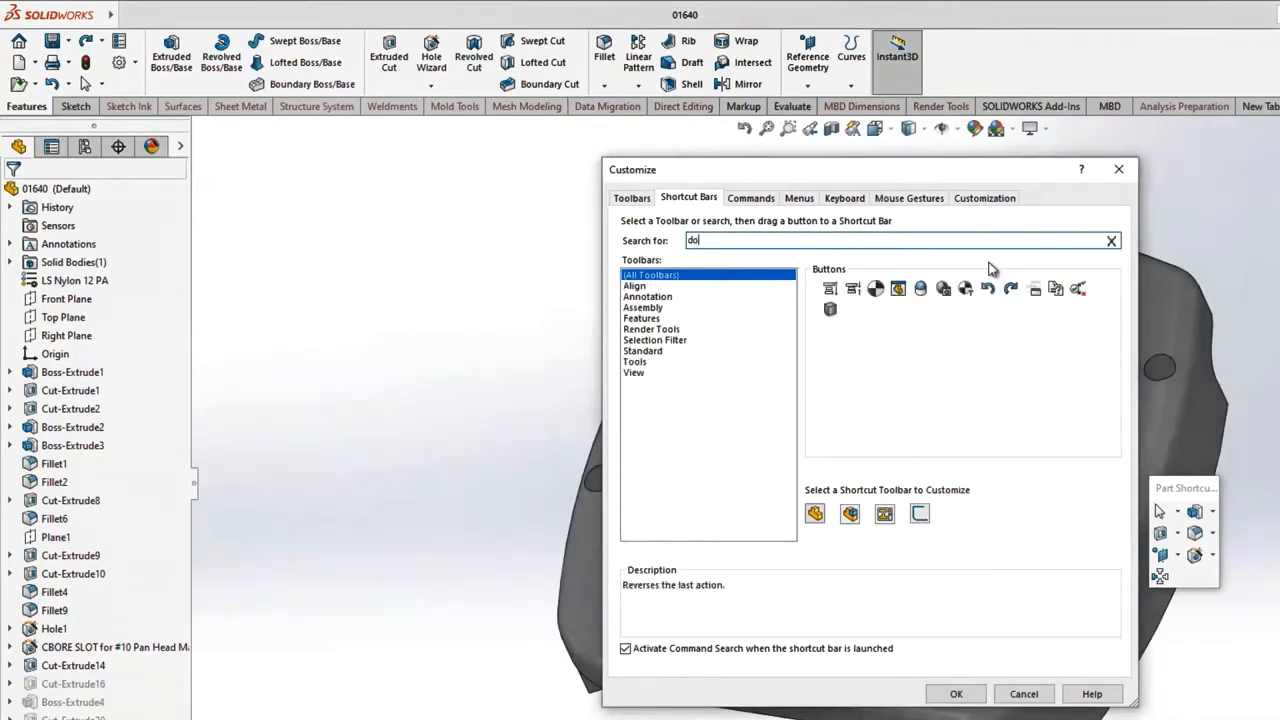
pyautogui.moveTo(1010, 288); pyautogui.dragTo(757, 138)
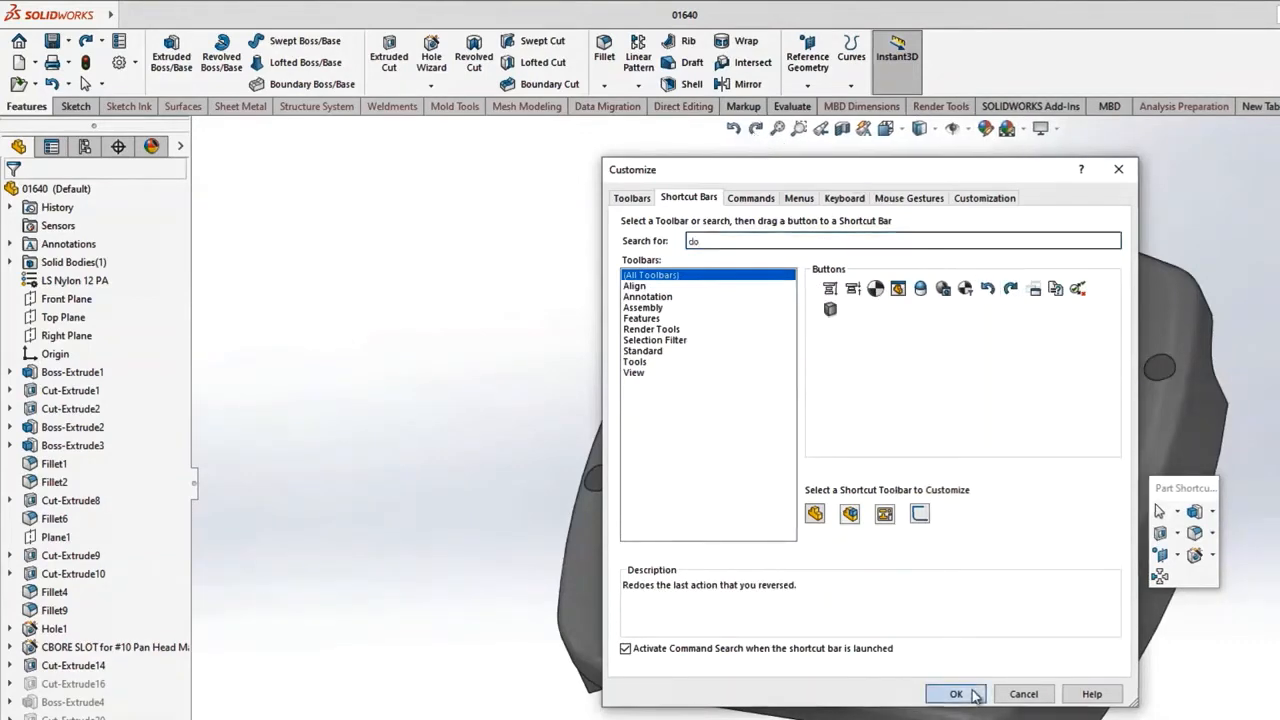
pyautogui.click(962, 694)
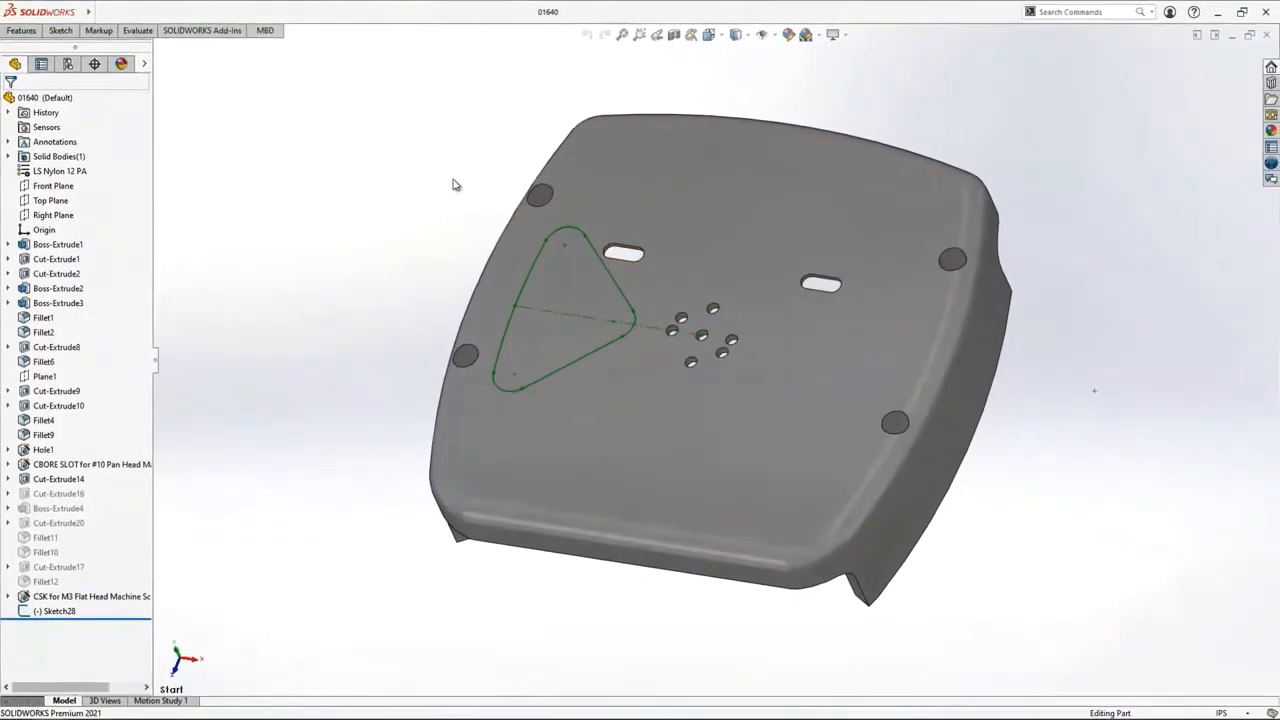
# Step: Cut the rounded triangular sketch through all of the plate with an Extruded Cut
pyautogui.press('s')
pyautogui.click(465, 207)
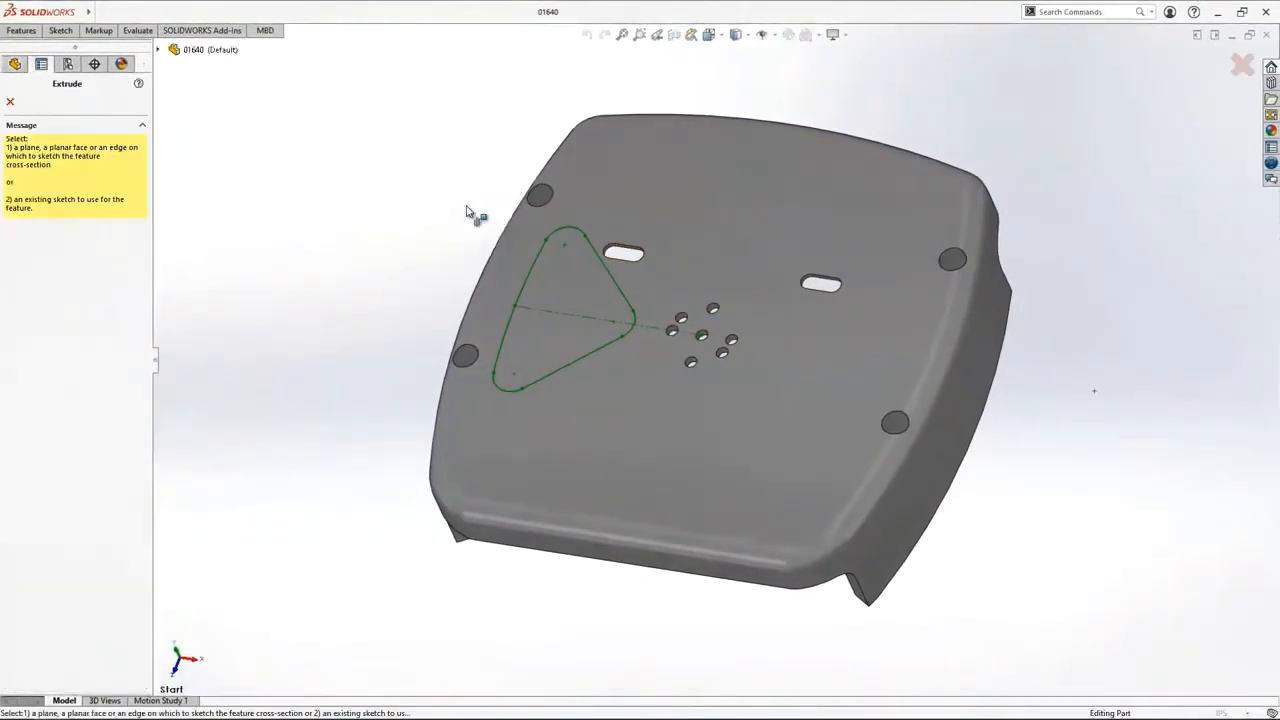
pyautogui.click(531, 279)
pyautogui.rightClick(531, 256)
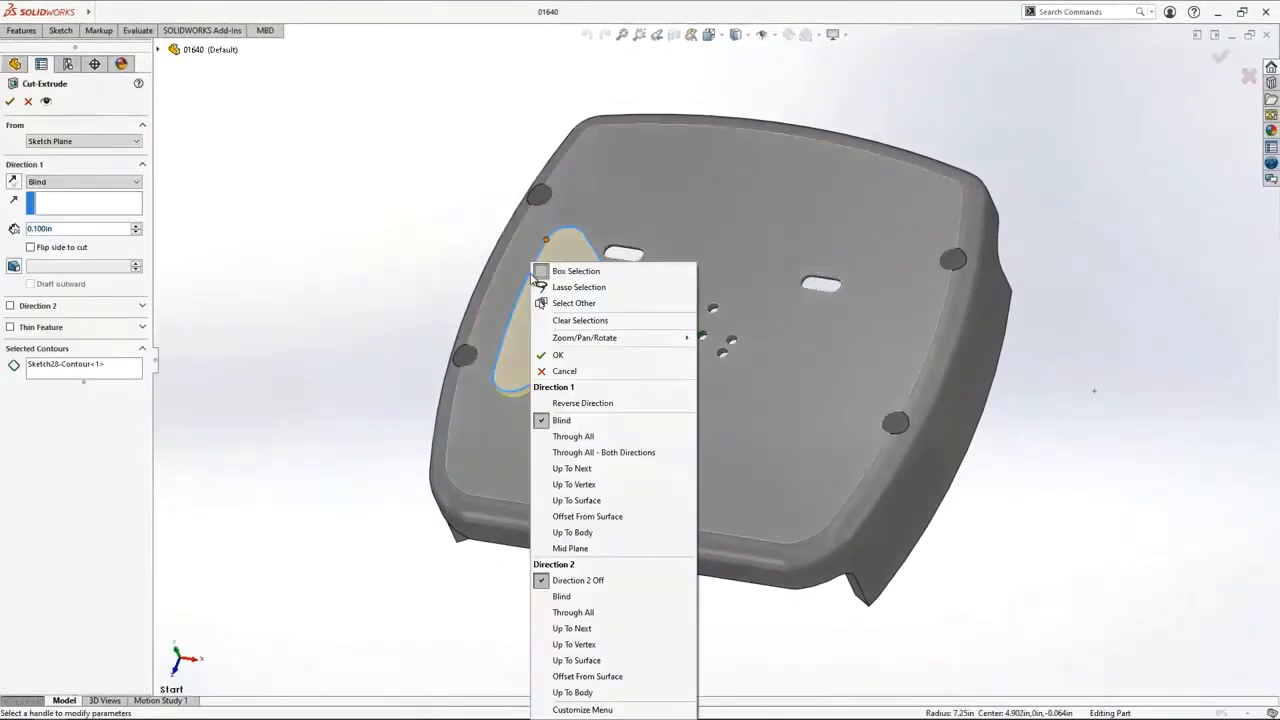
pyautogui.click(597, 437)
pyautogui.press('Return')
# Step: Circular-pattern the triangular cut around the plate's centre hole with 4 equally spaced instances over 360 degrees
pyautogui.click(596, 437)
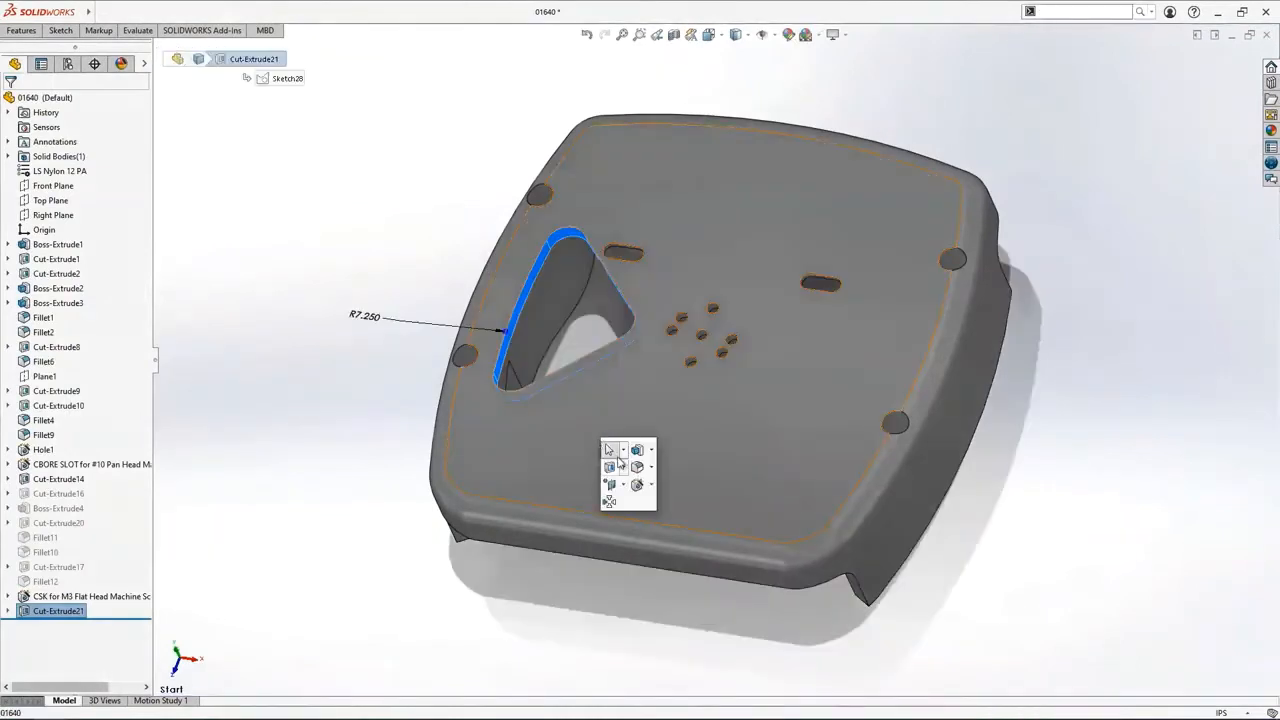
pyautogui.click(610, 500)
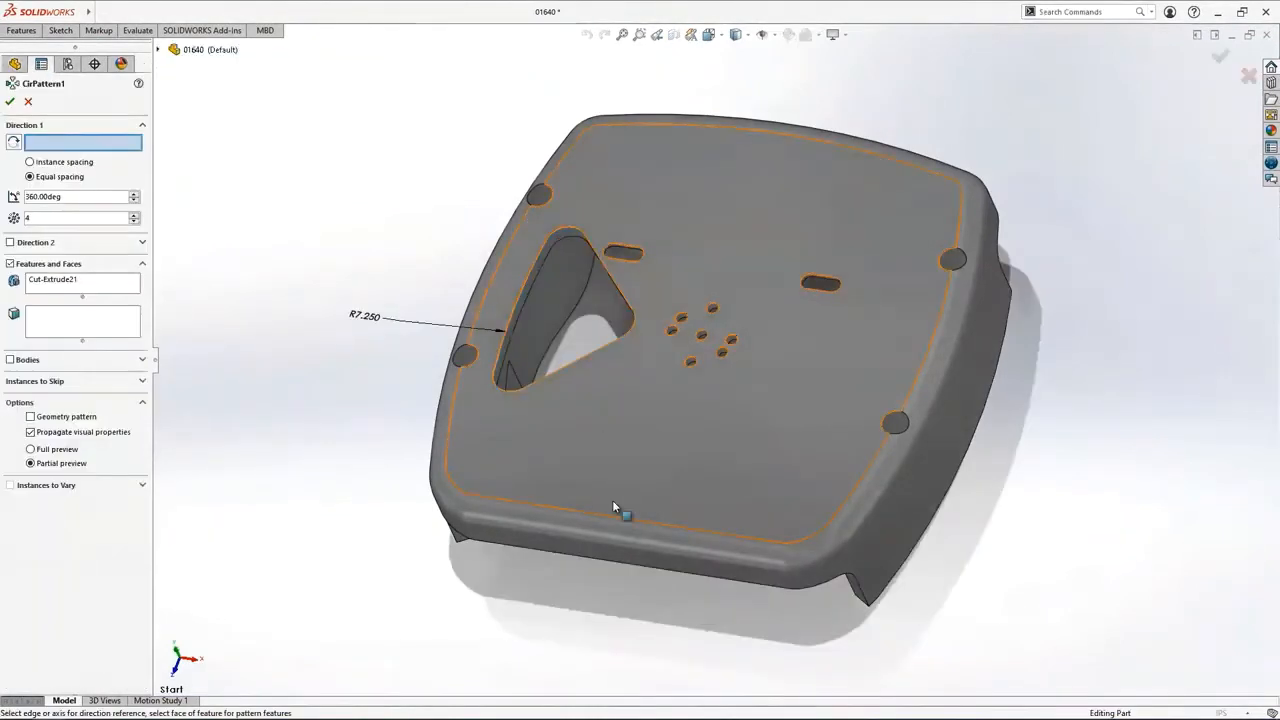
pyautogui.click(704, 337)
pyautogui.rightClick(708, 340)
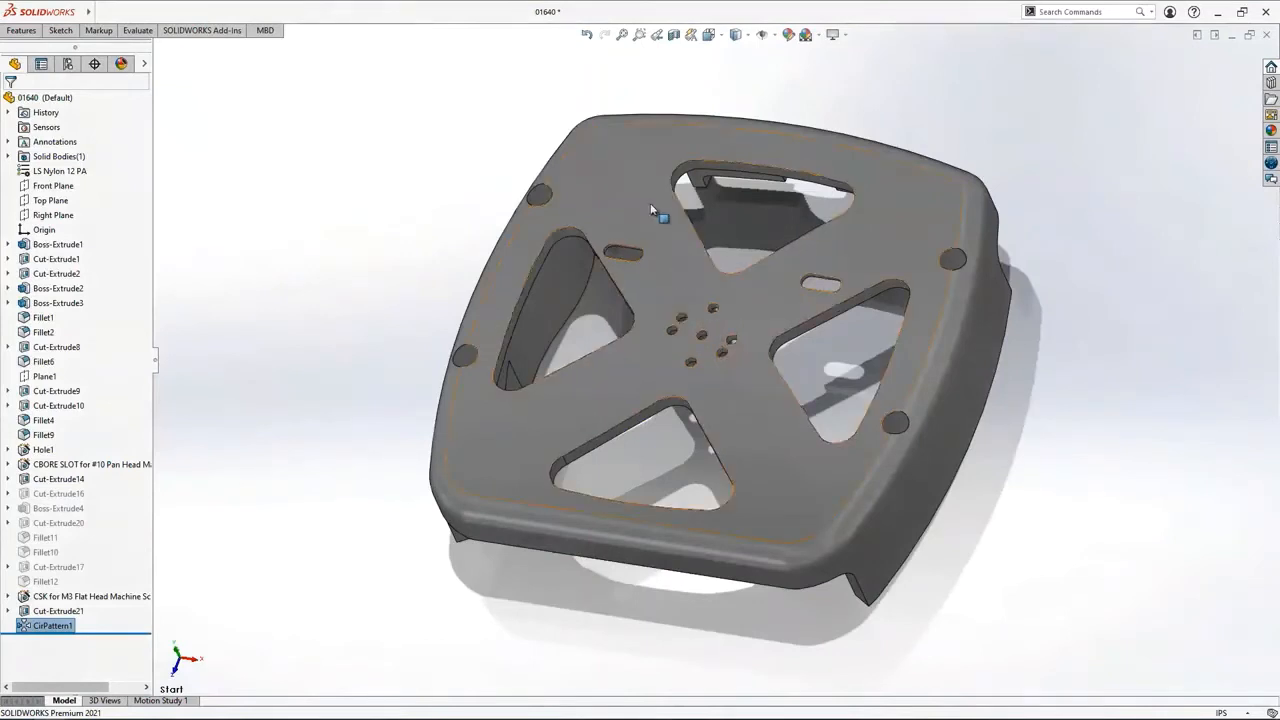
# Step: Undo the circular pattern and the triangular cut, and redo both features
pyautogui.click(588, 36)
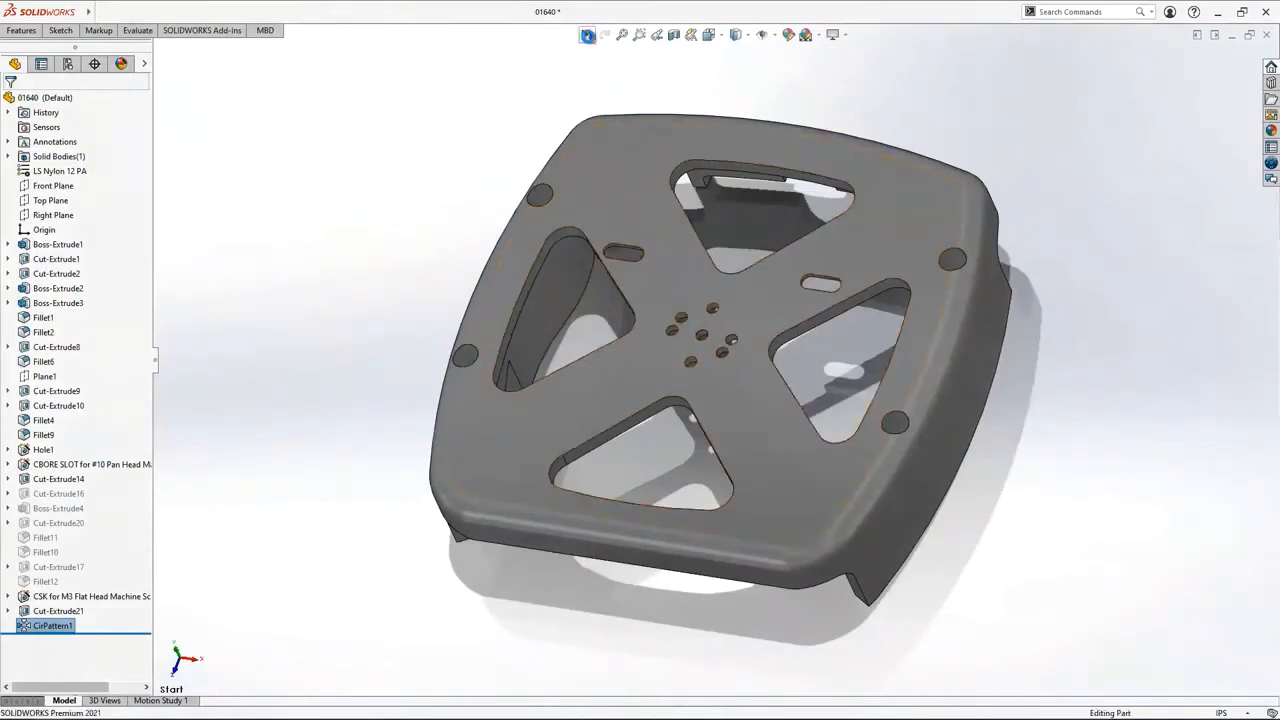
pyautogui.click(588, 36)
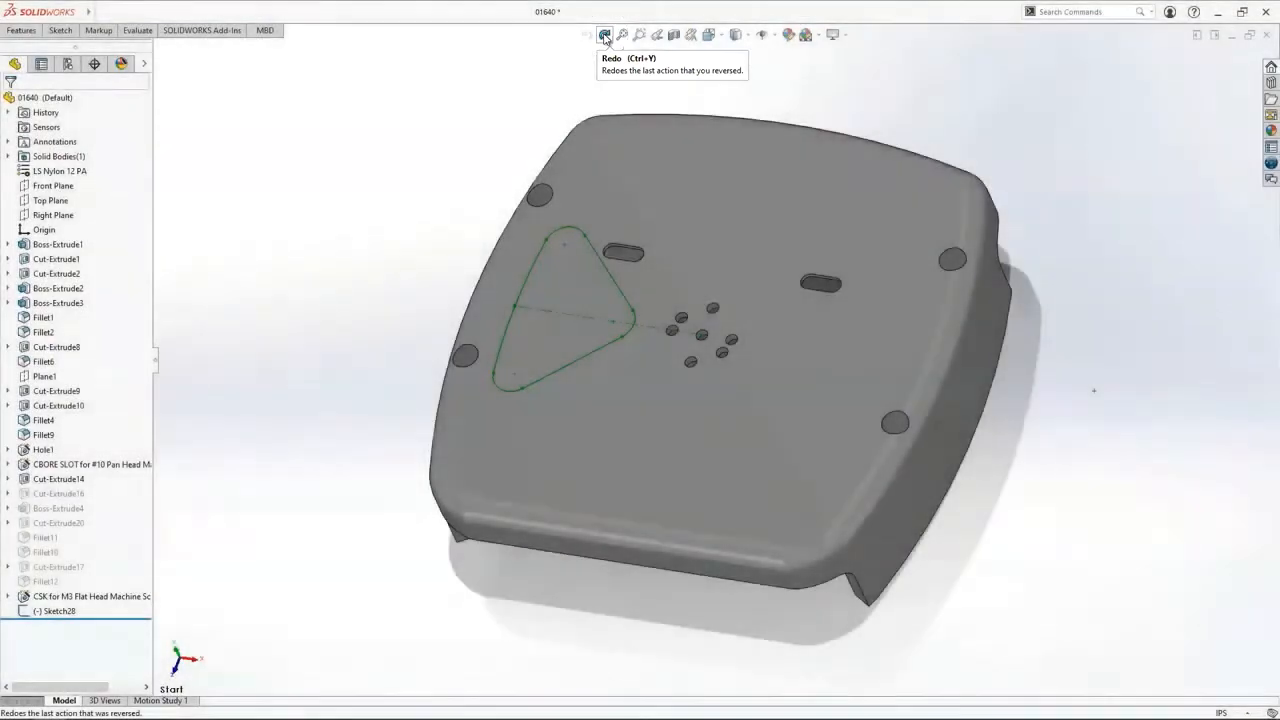
pyautogui.click(604, 35)
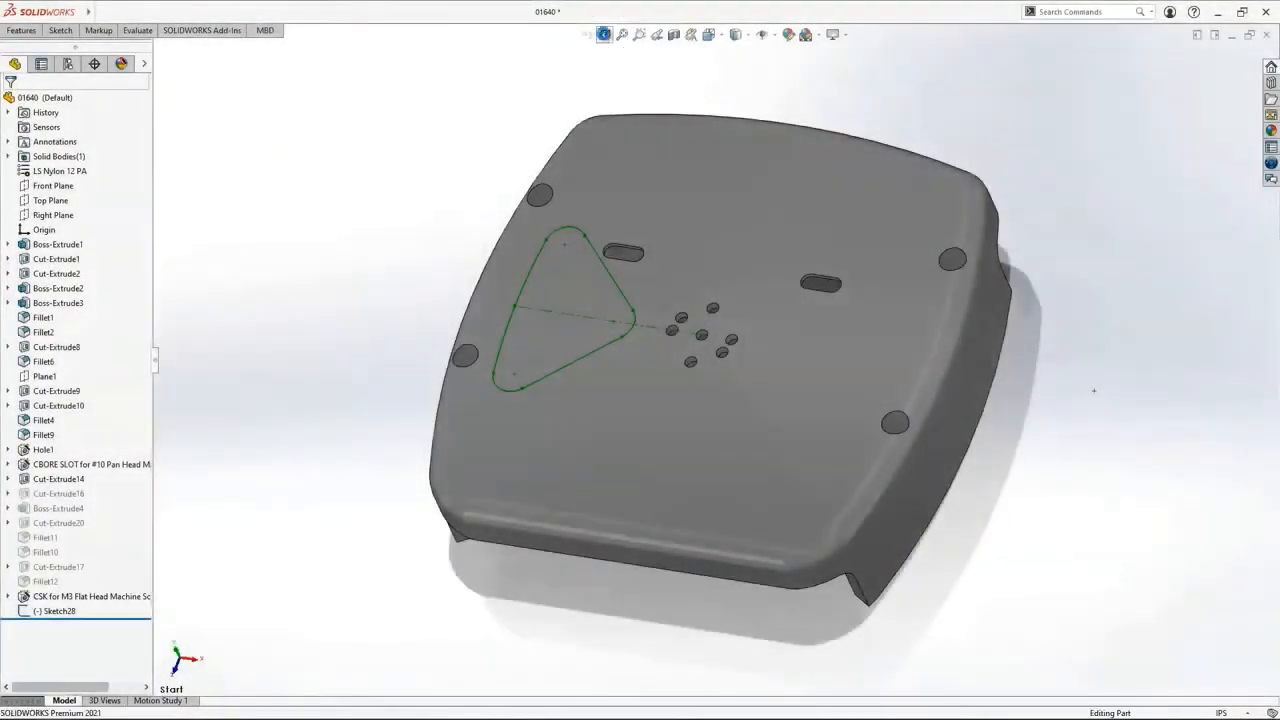
pyautogui.click(604, 35)
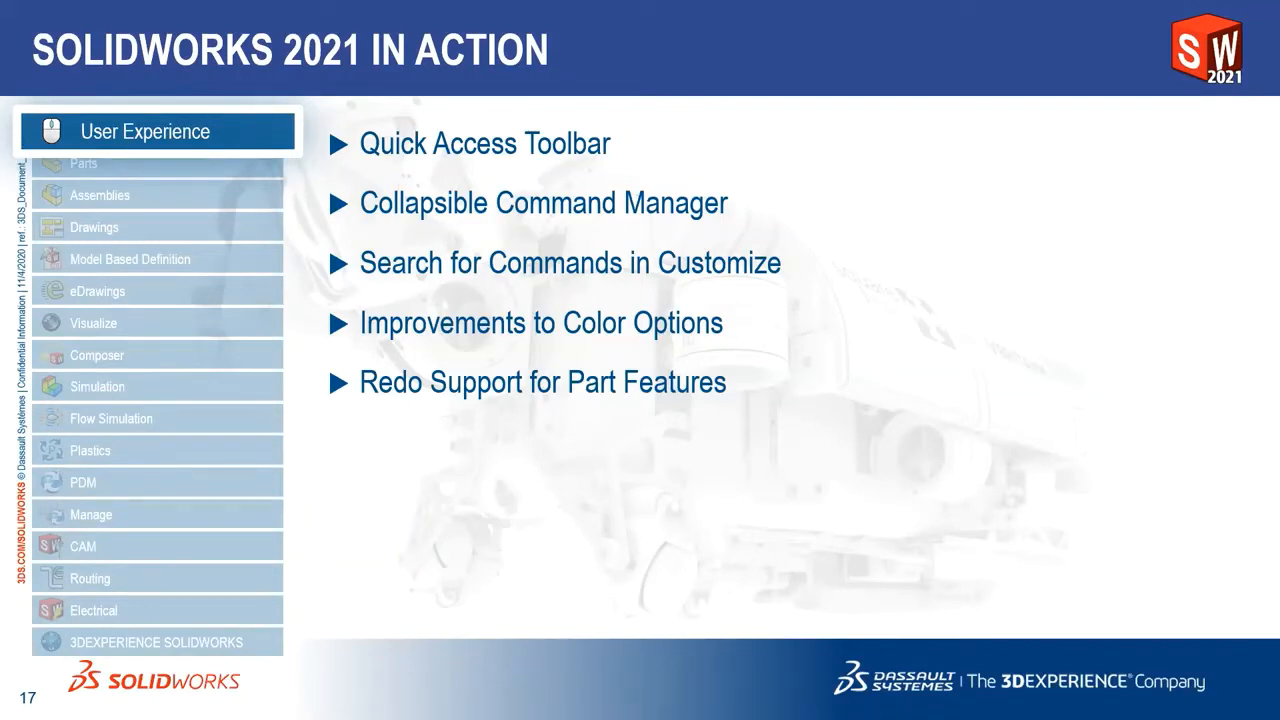
pyautogui.press('Right')
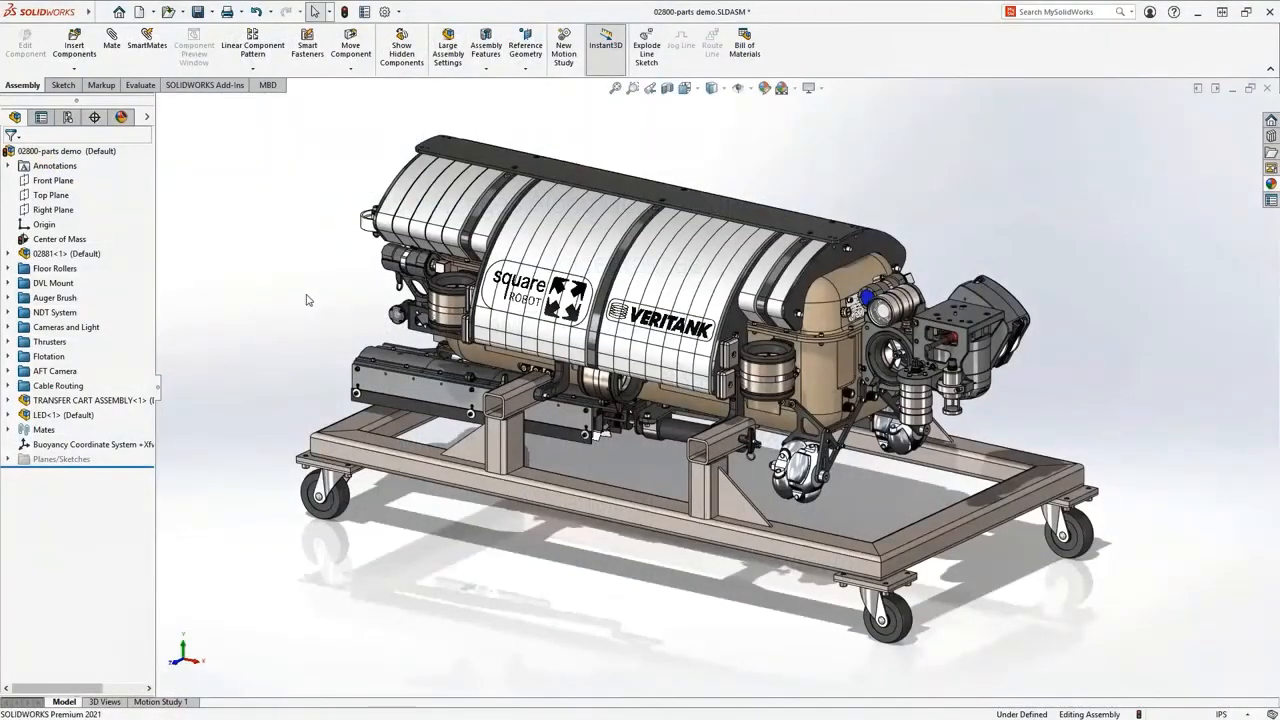
# Step: Switch the robot assembly to the "Parts demo" display state
pyautogui.moveTo(310, 300); pyautogui.dragTo(440, 342, button='middle')
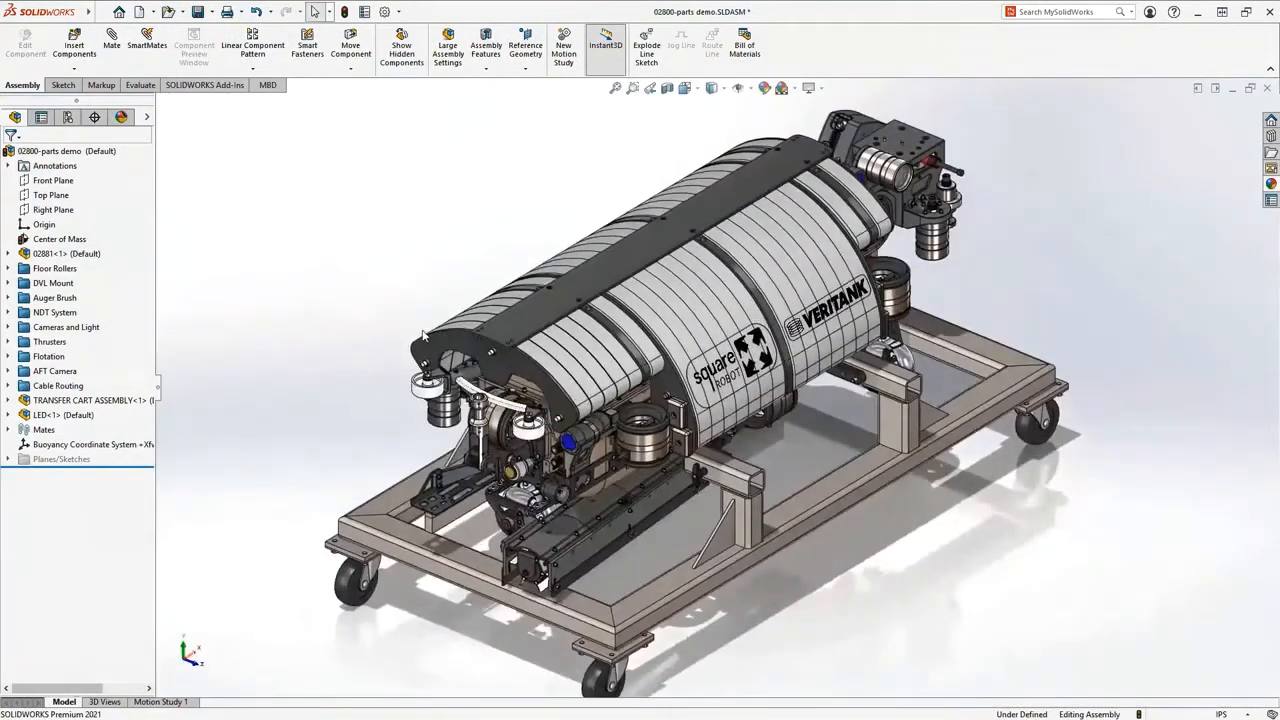
pyautogui.click(147, 117)
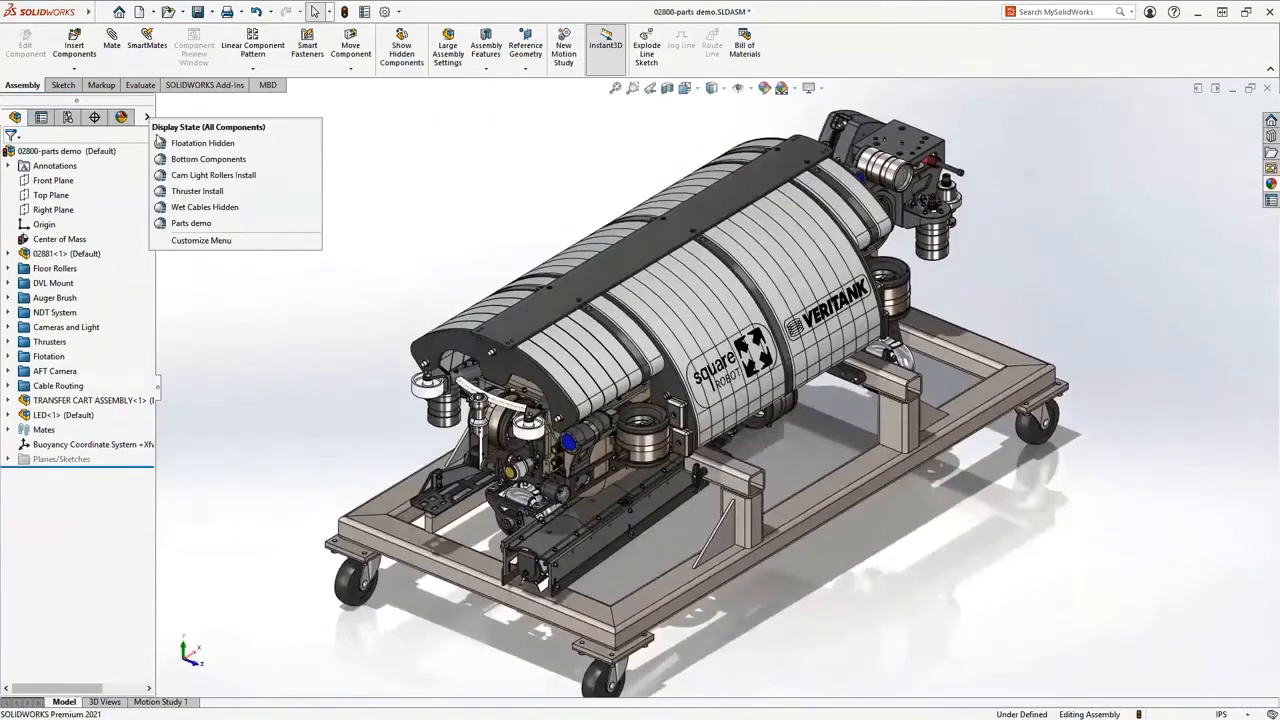
pyautogui.click(191, 223)
# Step: Examine the camera and roller bracket inside the cart frame and the perforated electronics housing up close
pyautogui.press('z')
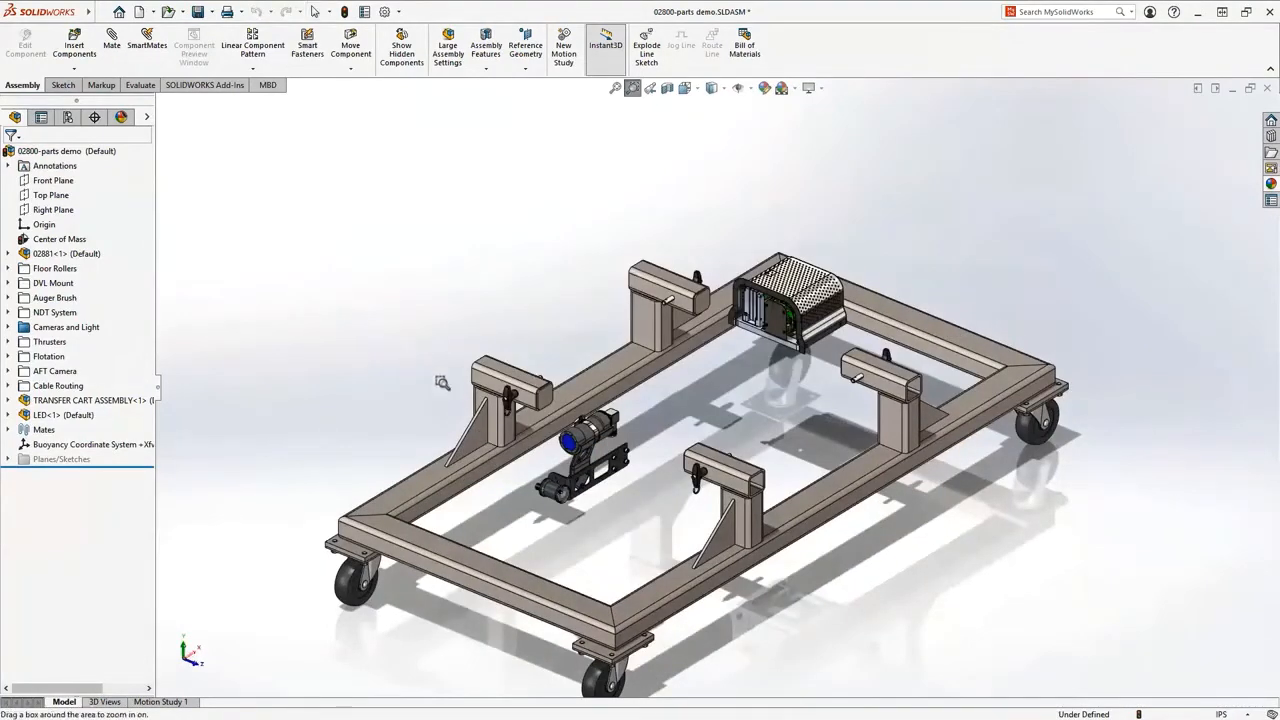
pyautogui.moveTo(518, 400); pyautogui.dragTo(672, 522)
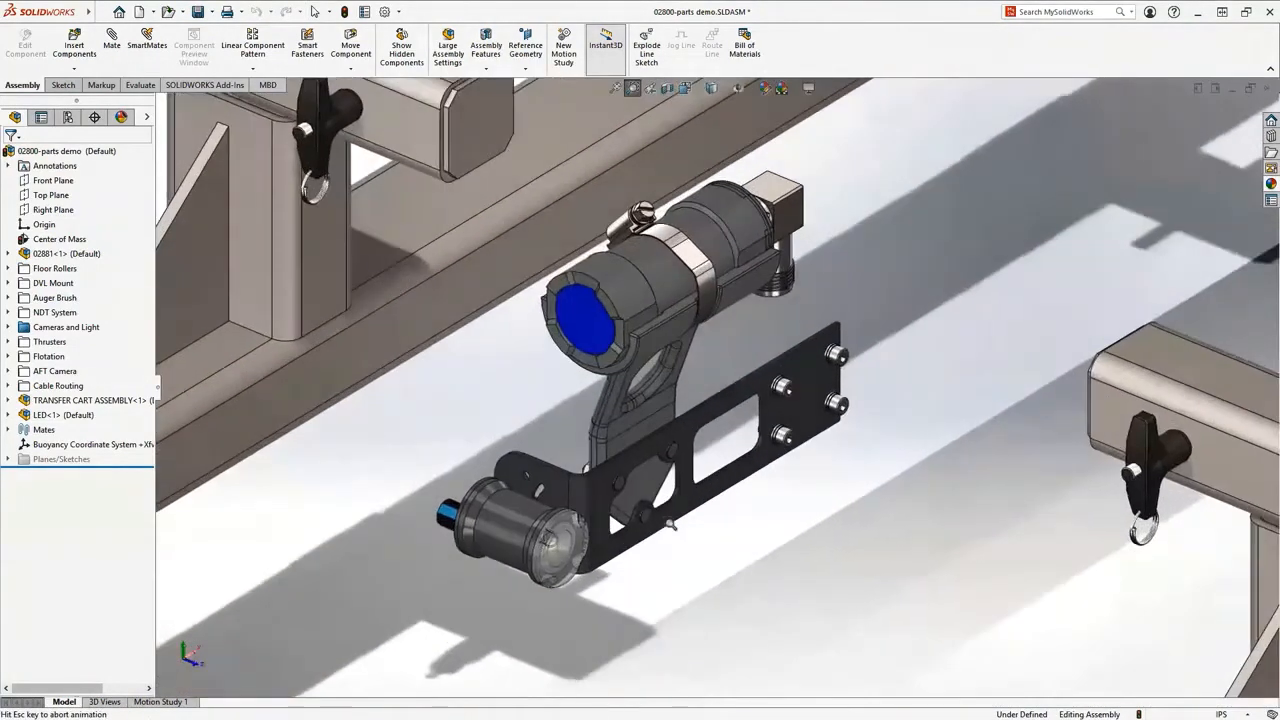
pyautogui.press('Escape')
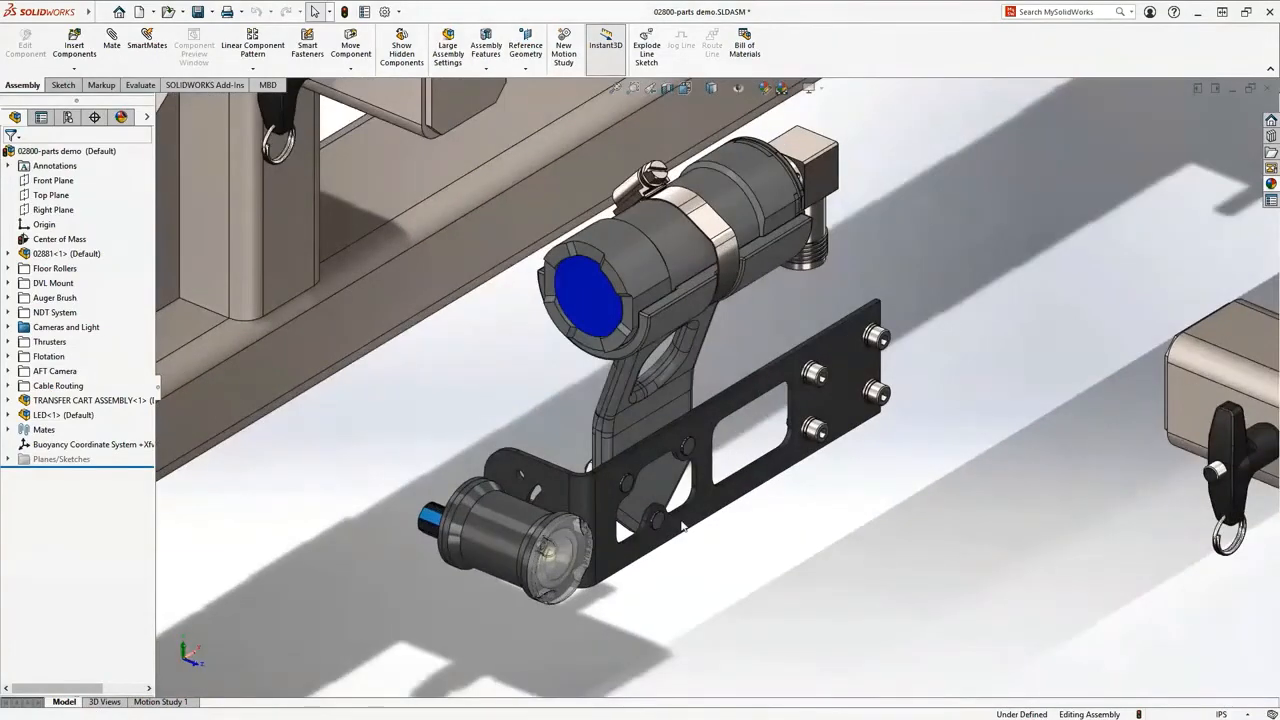
pyautogui.moveTo(1140, 223)
pyautogui.keyDown('ctrl'); pyautogui.mouseDown(button='middle')
pyautogui.moveTo(689, 590)
pyautogui.moveTo(620, 671)
pyautogui.mouseUp(button='middle'); pyautogui.keyUp('ctrl')
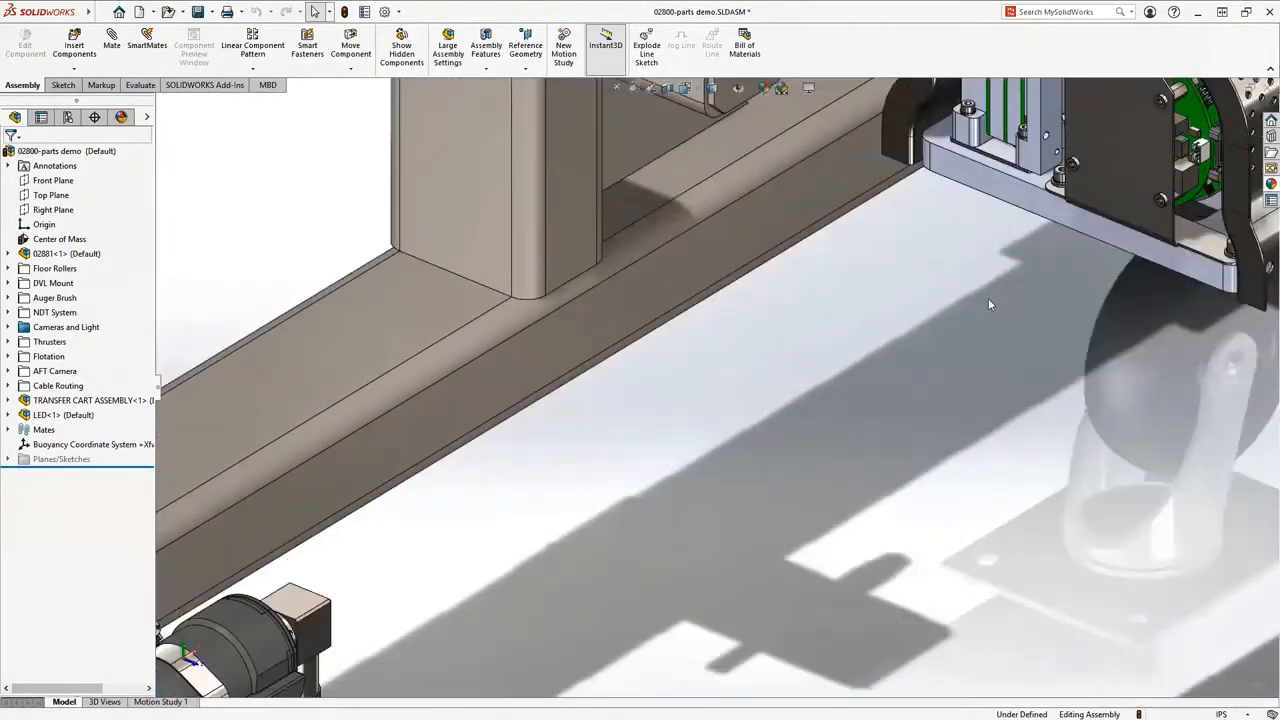
pyautogui.keyDown('ctrl'); pyautogui.moveTo(988, 298); pyautogui.dragTo(734, 566, button='middle'); pyautogui.keyUp('ctrl')
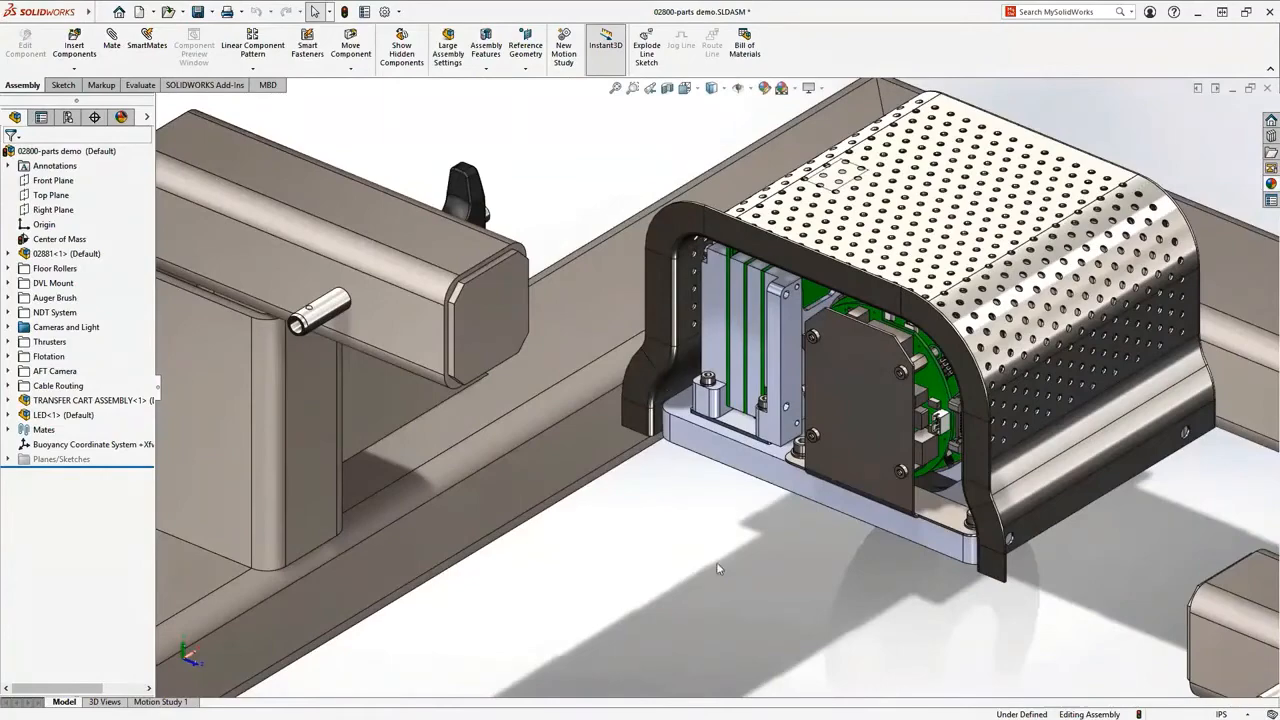
# Step: Start an edge flange on bracket 02976 using the short end's upper edge and all edges tangent to it
pyautogui.press('f')
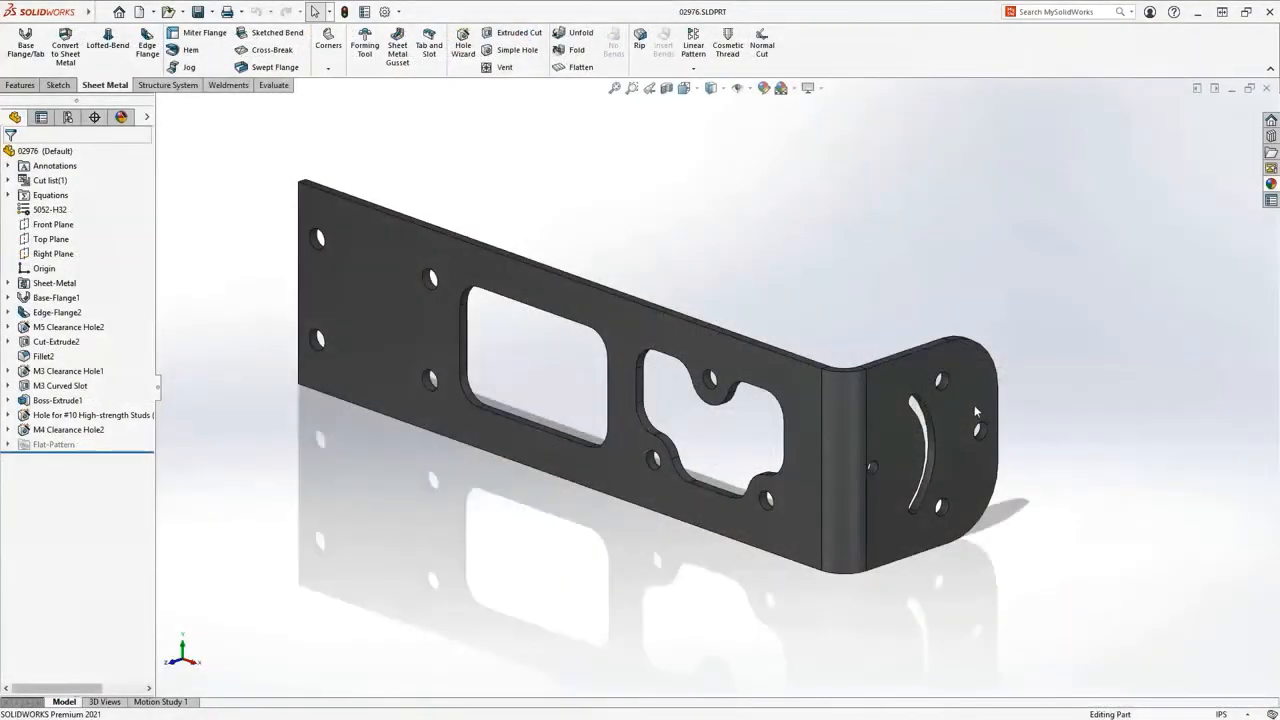
pyautogui.scroll(-5, 975, 410)
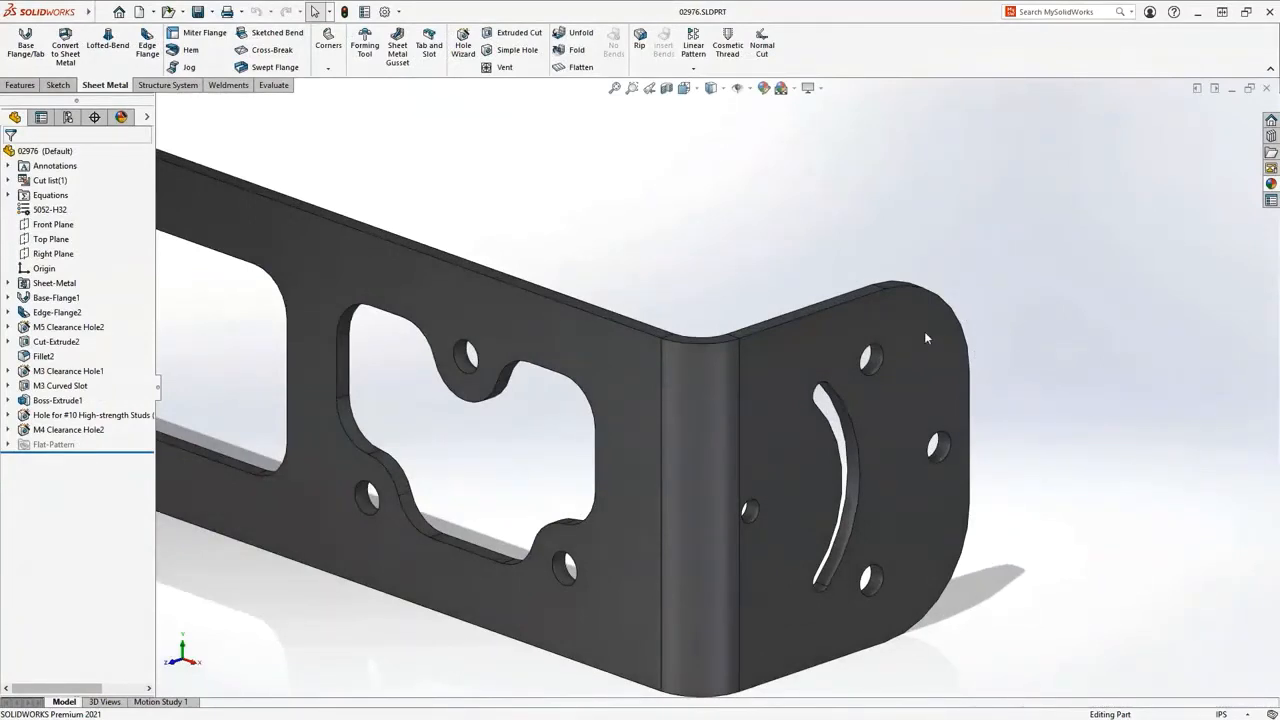
pyautogui.click(824, 258)
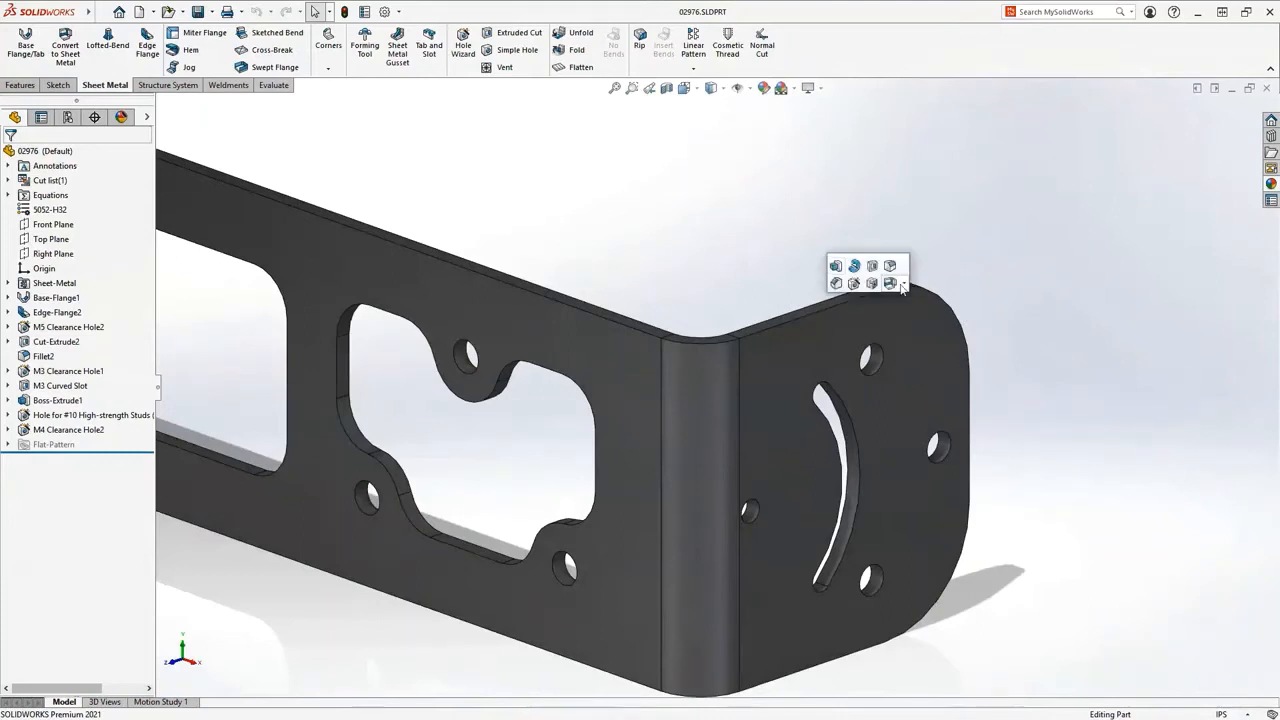
pyautogui.click(904, 284)
pyautogui.click(925, 350)
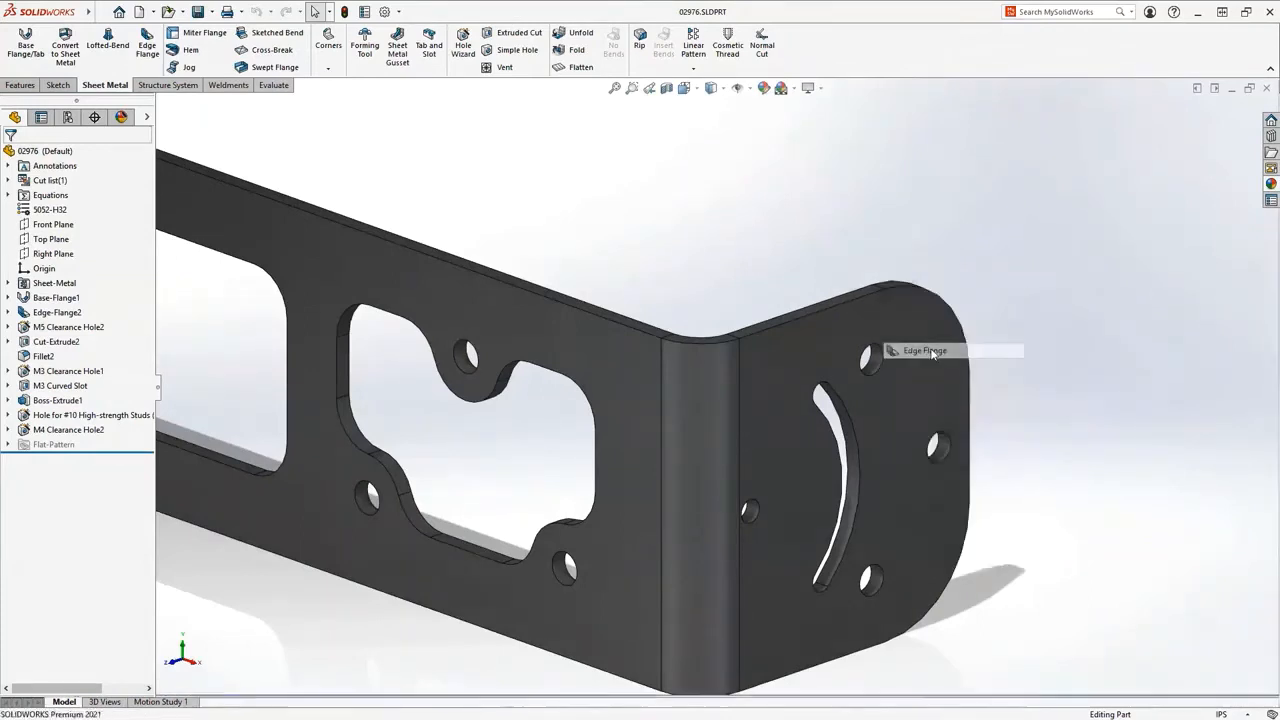
pyautogui.rightClick(855, 299)
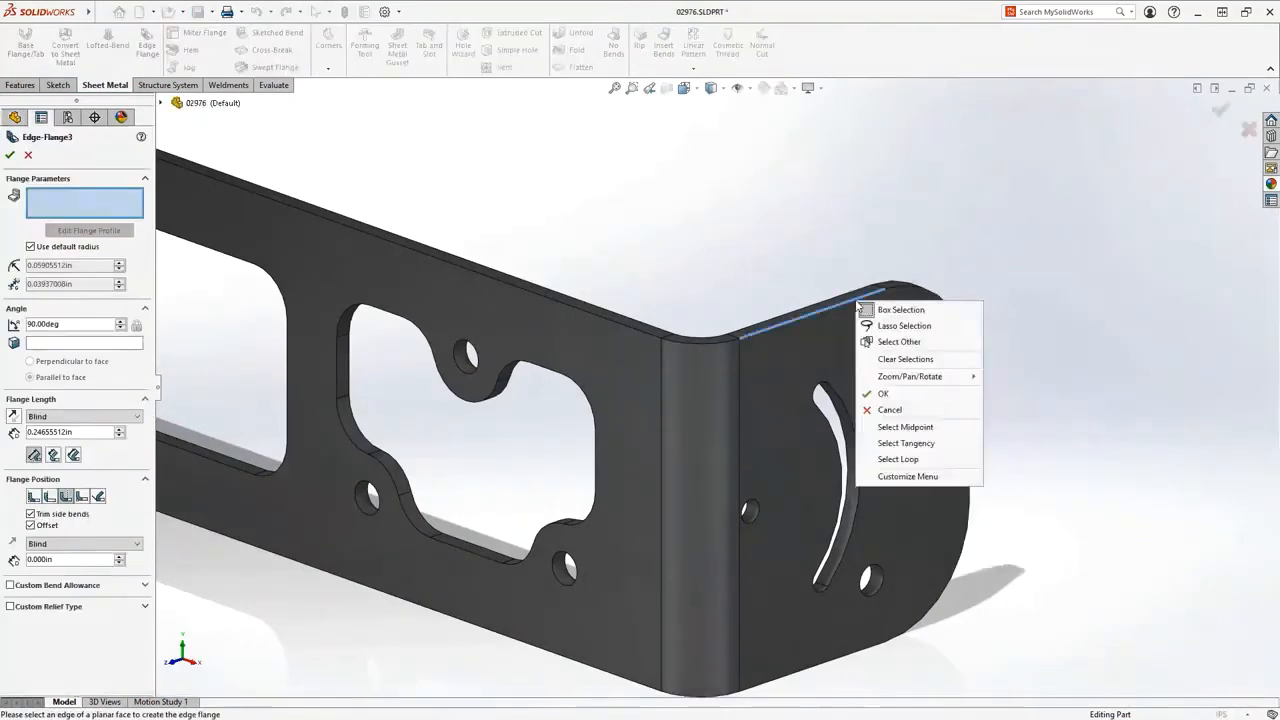
pyautogui.click(917, 443)
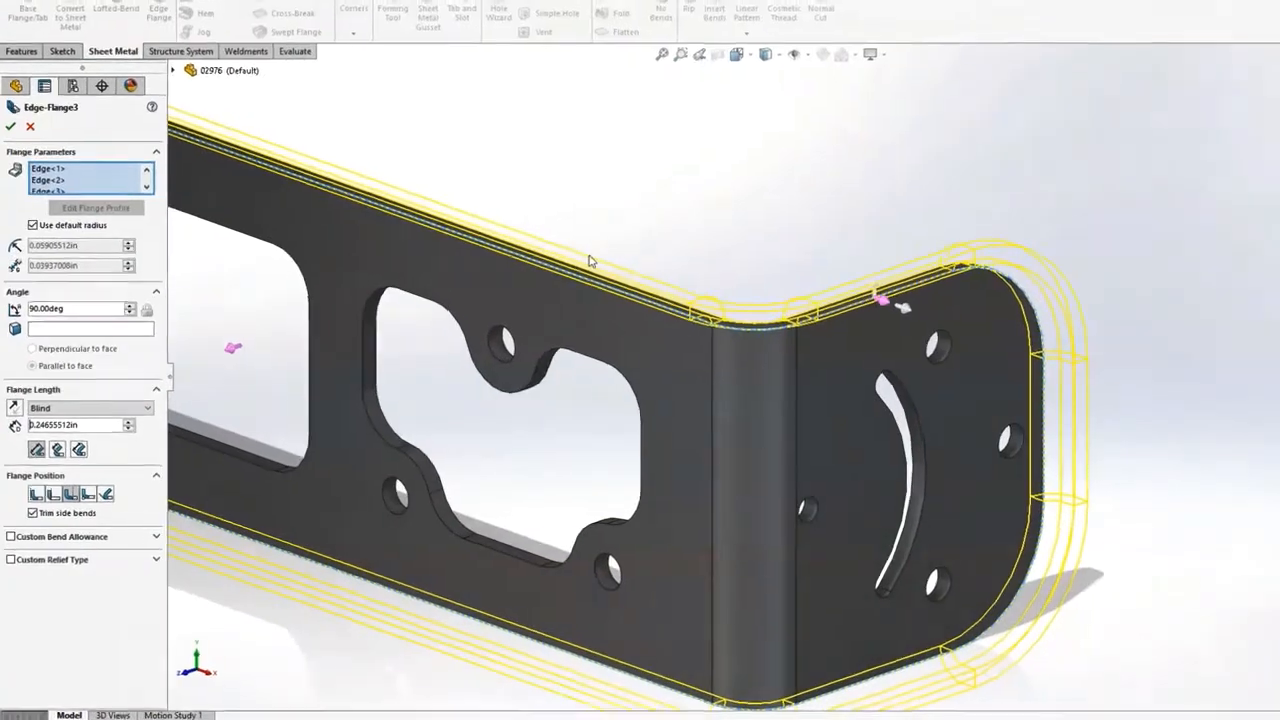
# Step: Set the flange length to 0.375 in, compare the flange positions, choose Bend Outside, and create the edge flange
pyautogui.doubleClick(130, 410)
pyautogui.write('.3')
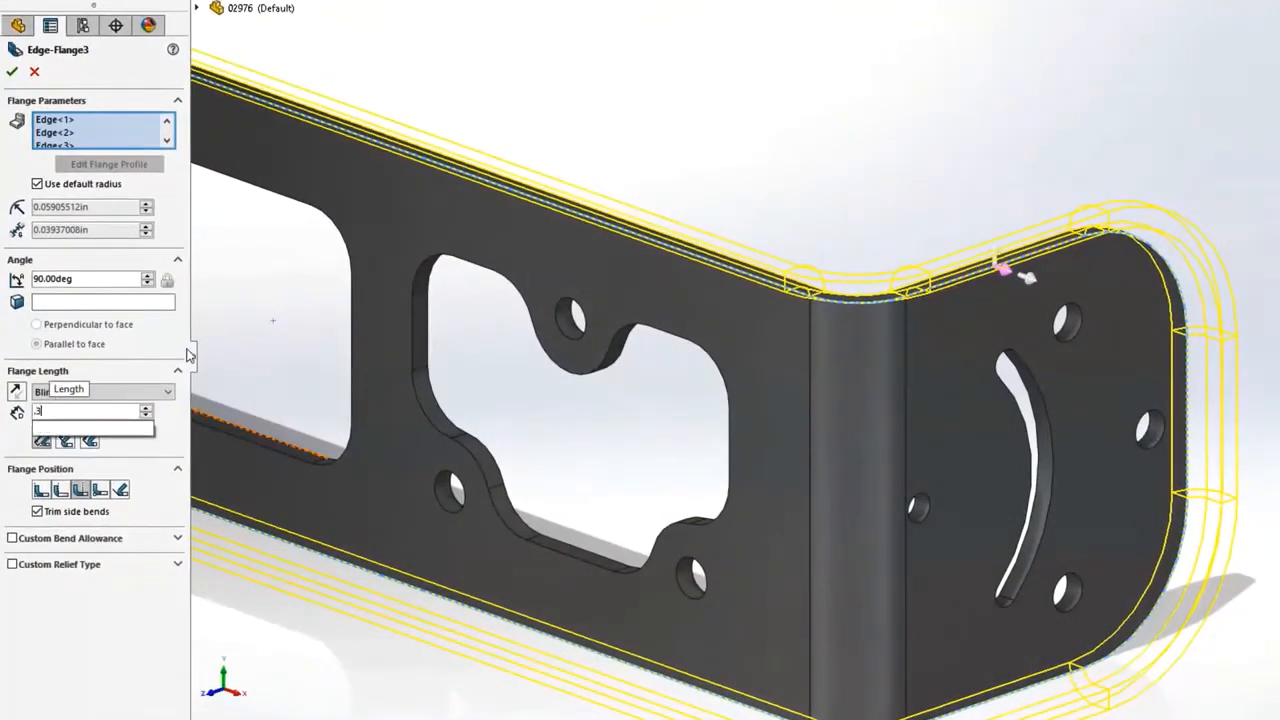
pyautogui.write('75')
pyautogui.press('Return')
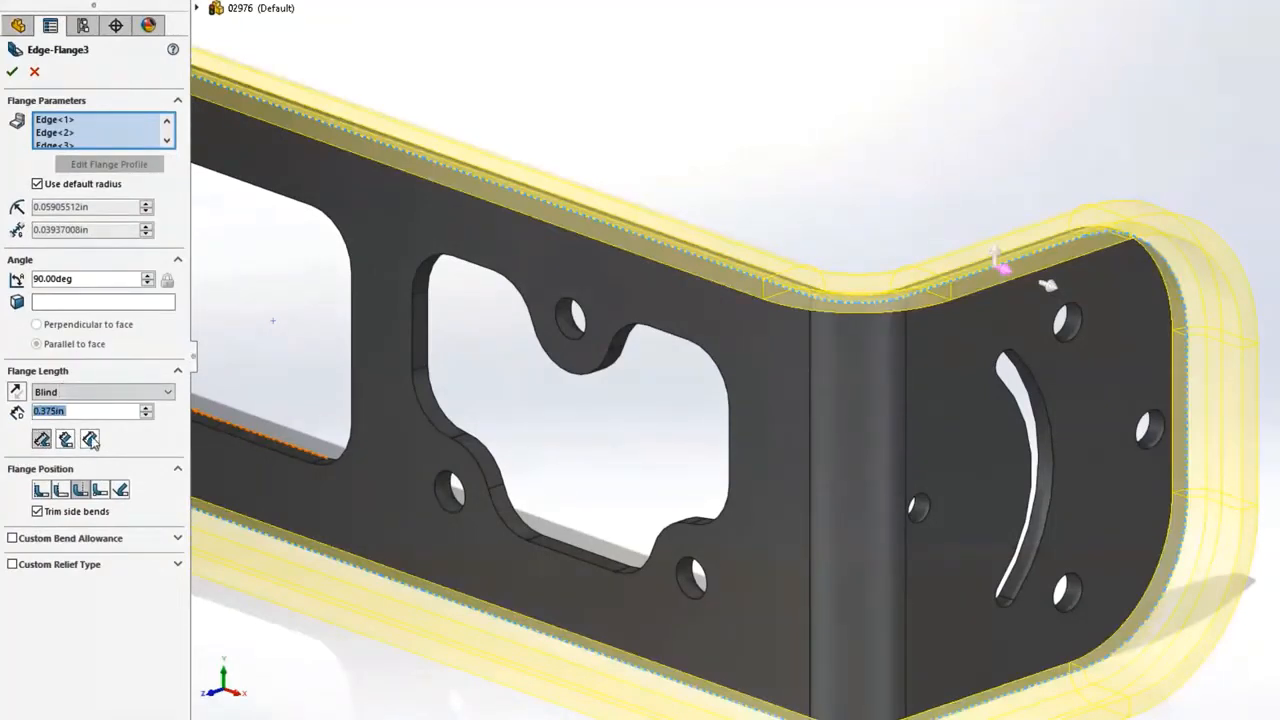
pyautogui.click(44, 493)
pyautogui.click(64, 494)
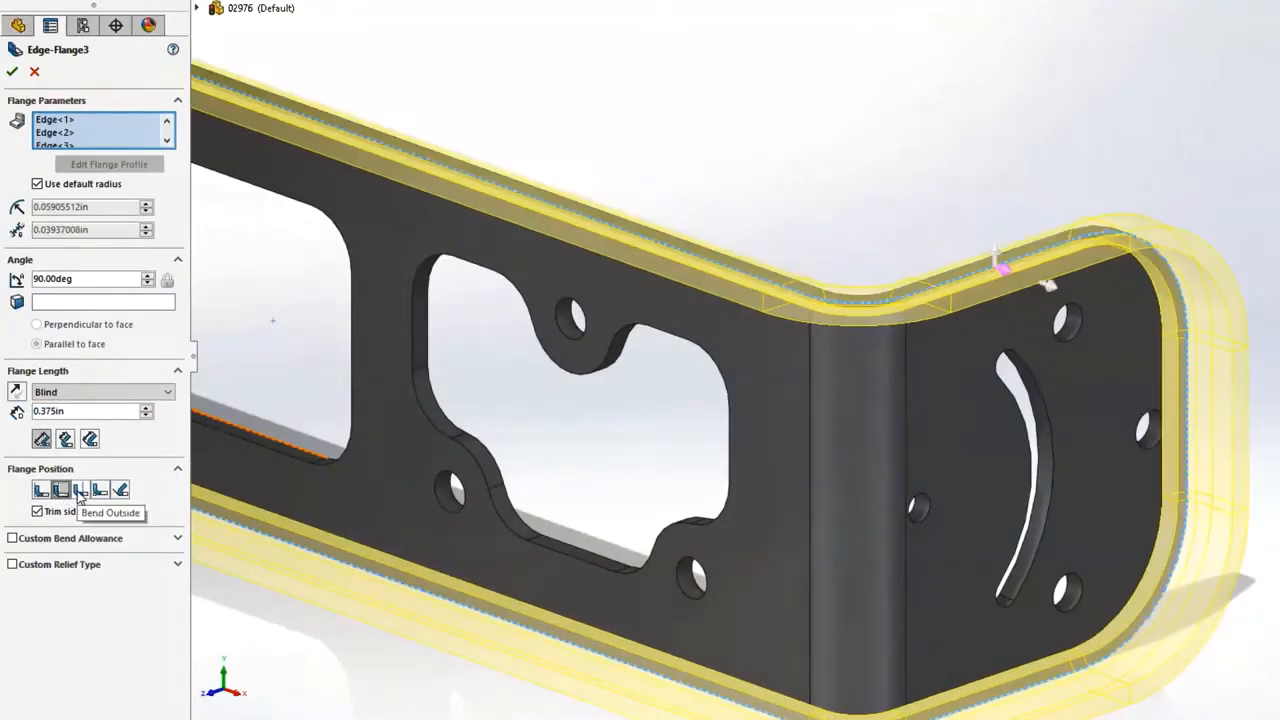
pyautogui.click(79, 491)
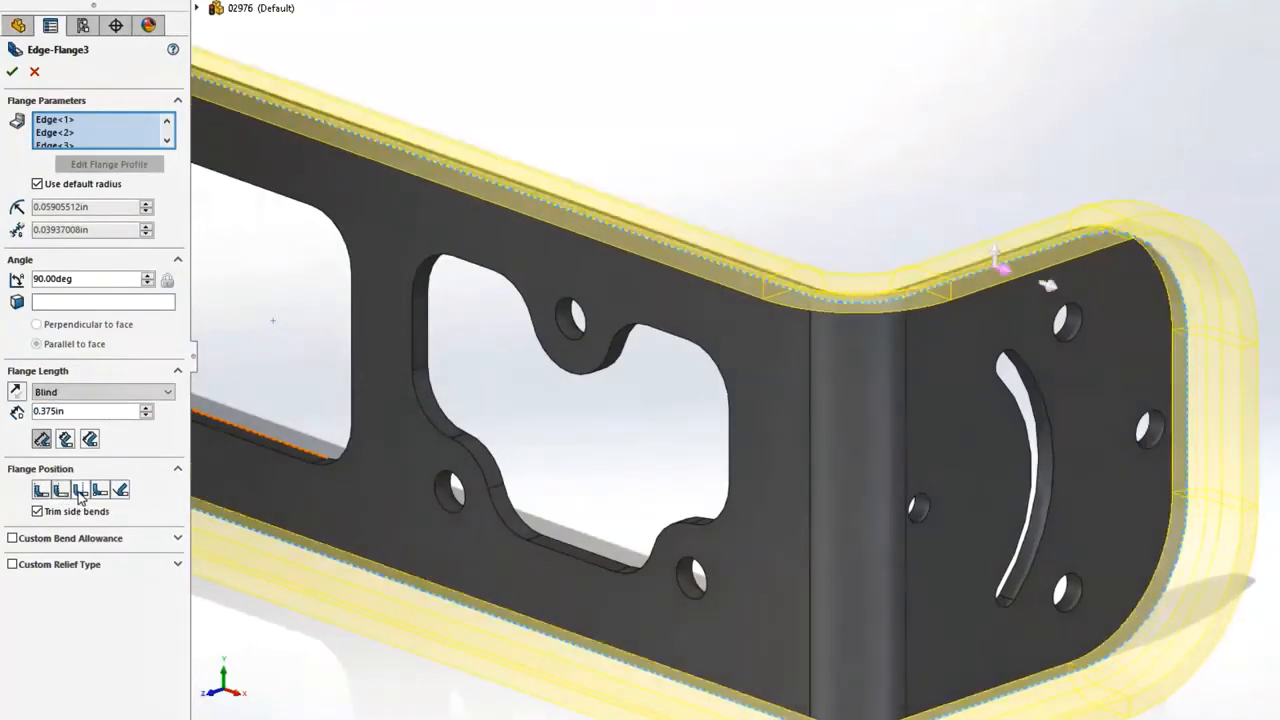
pyautogui.click(12, 72)
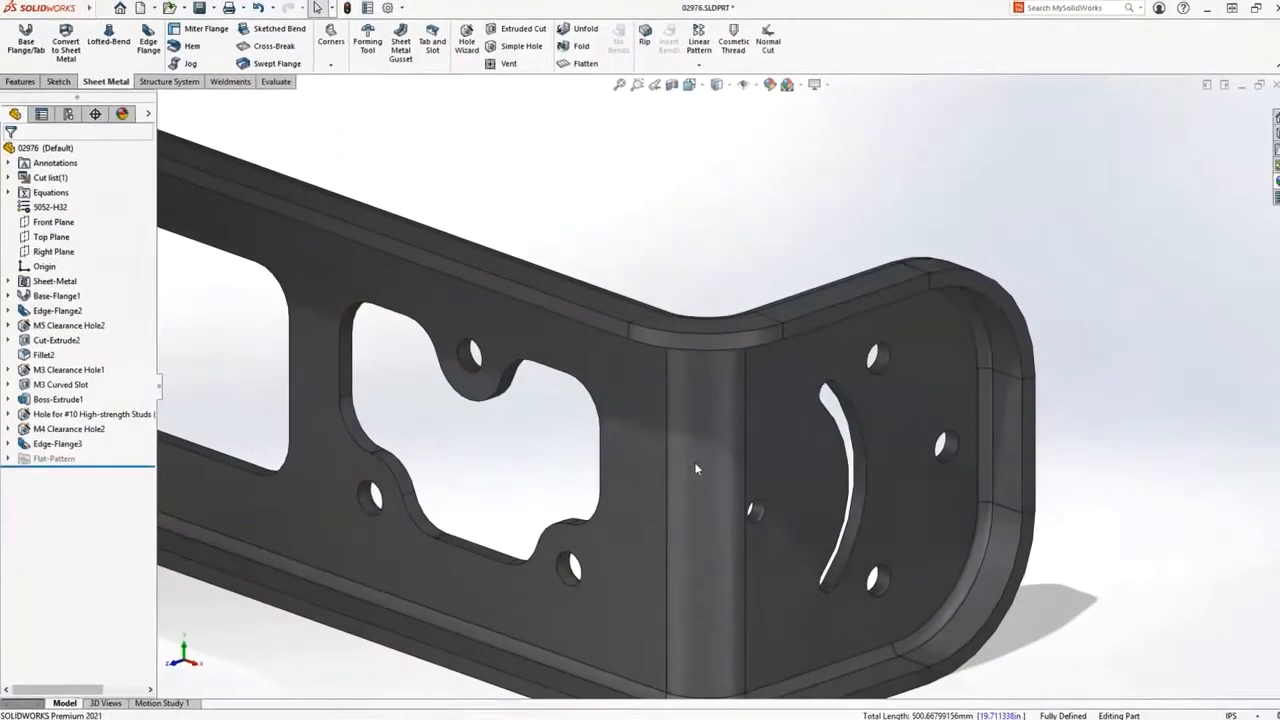
# Step: Flatten the bracket to examine its flat pattern and return it to the folded state
pyautogui.moveTo(697, 468); pyautogui.dragTo(732, 383, button='middle')
pyautogui.press('f')
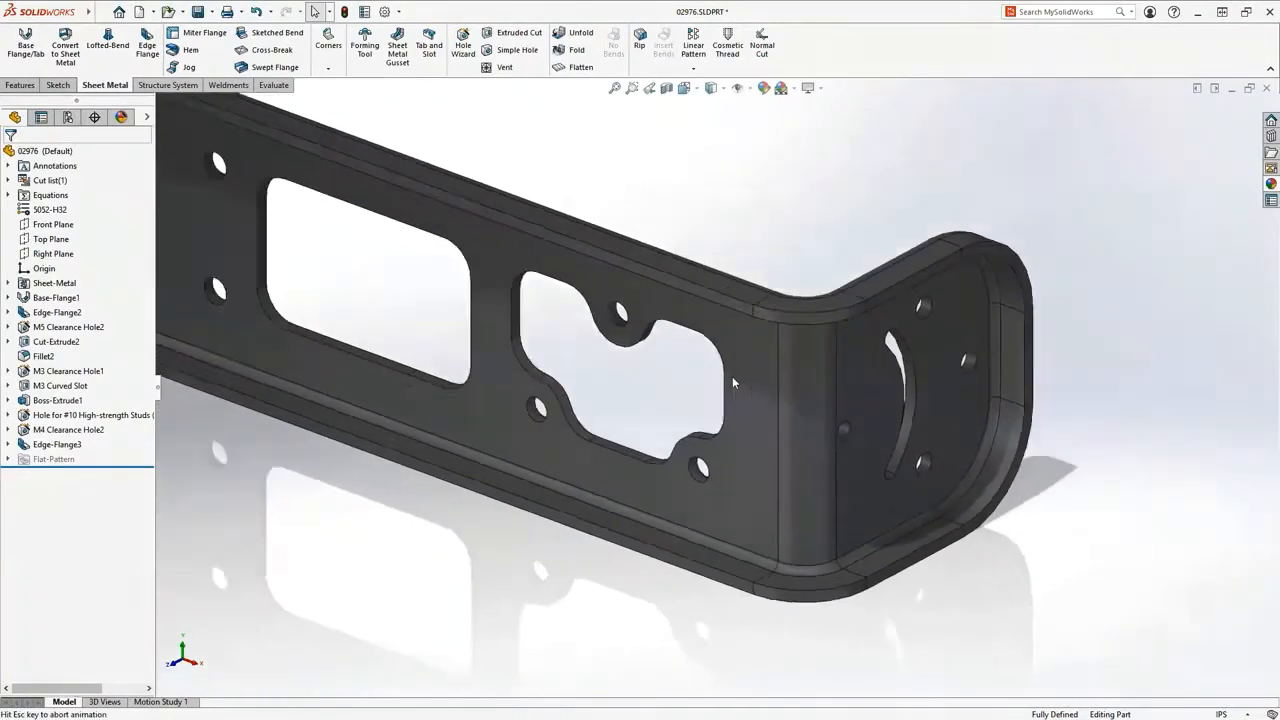
pyautogui.click(561, 68)
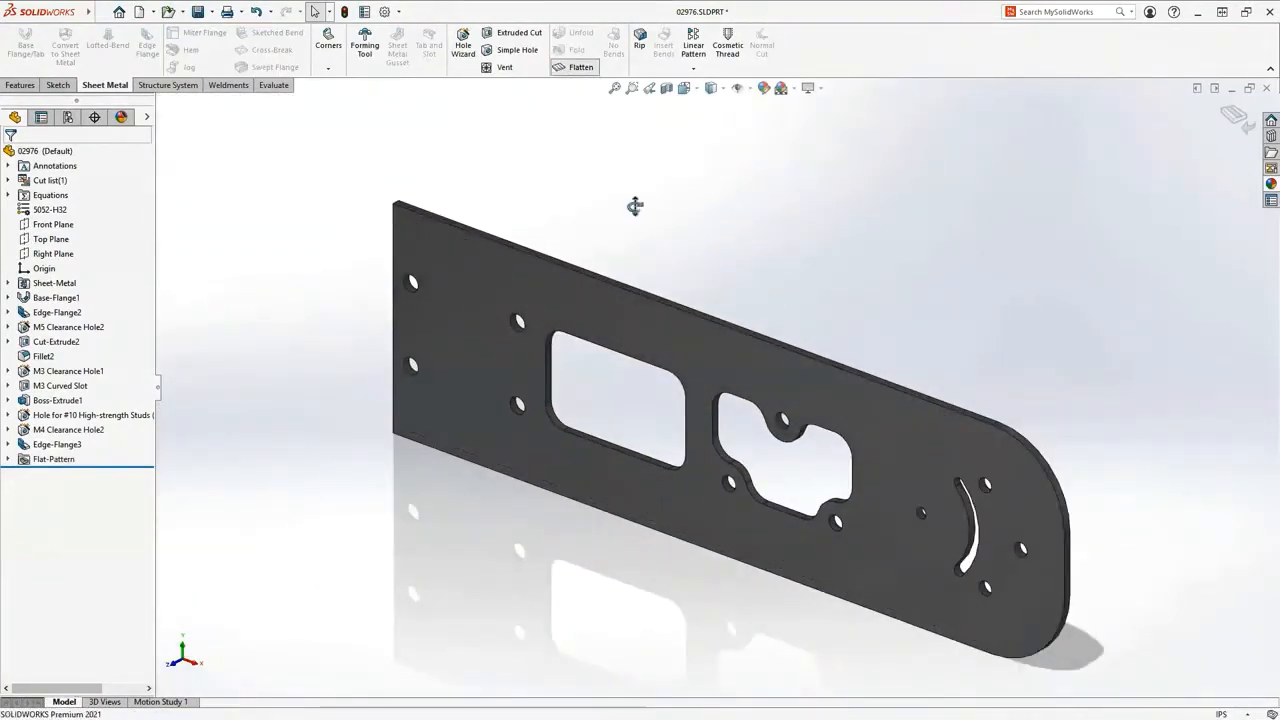
pyautogui.moveTo(634, 206)
pyautogui.mouseDown(button='middle')
pyautogui.moveTo(703, 157)
pyautogui.moveTo(666, 137)
pyautogui.moveTo(647, 203)
pyautogui.mouseUp(button='middle')
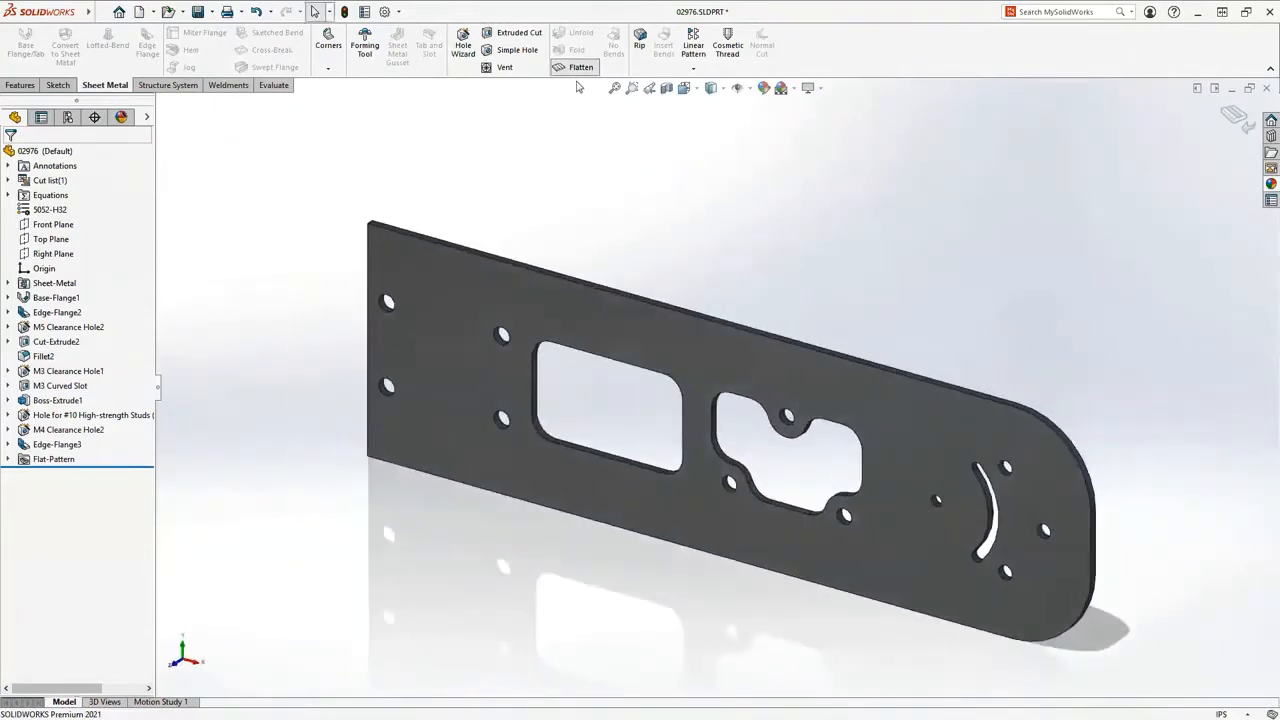
pyautogui.click(574, 68)
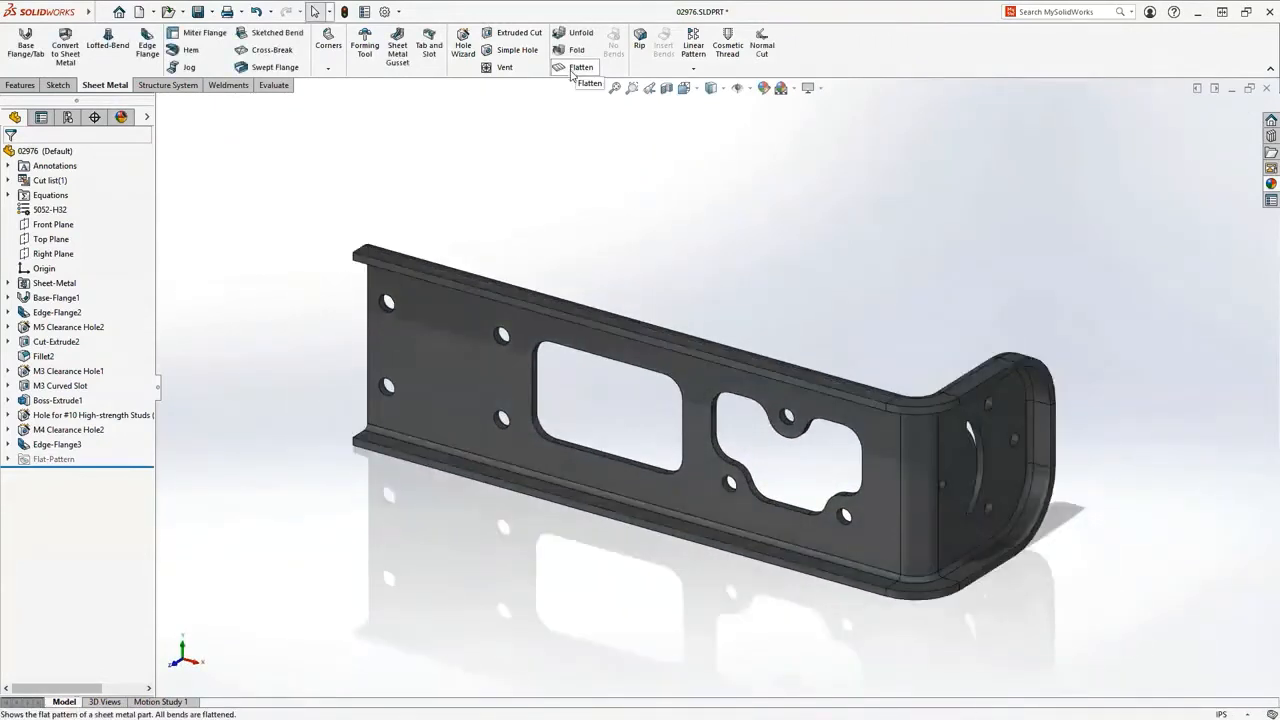
# Step: In the 01066 assembly, reverse the length direction of the INS cover's edge flange and set its angle to 45 degrees
pyautogui.hotkey('ctrl', 'Tab')
pyautogui.click(698, 373)
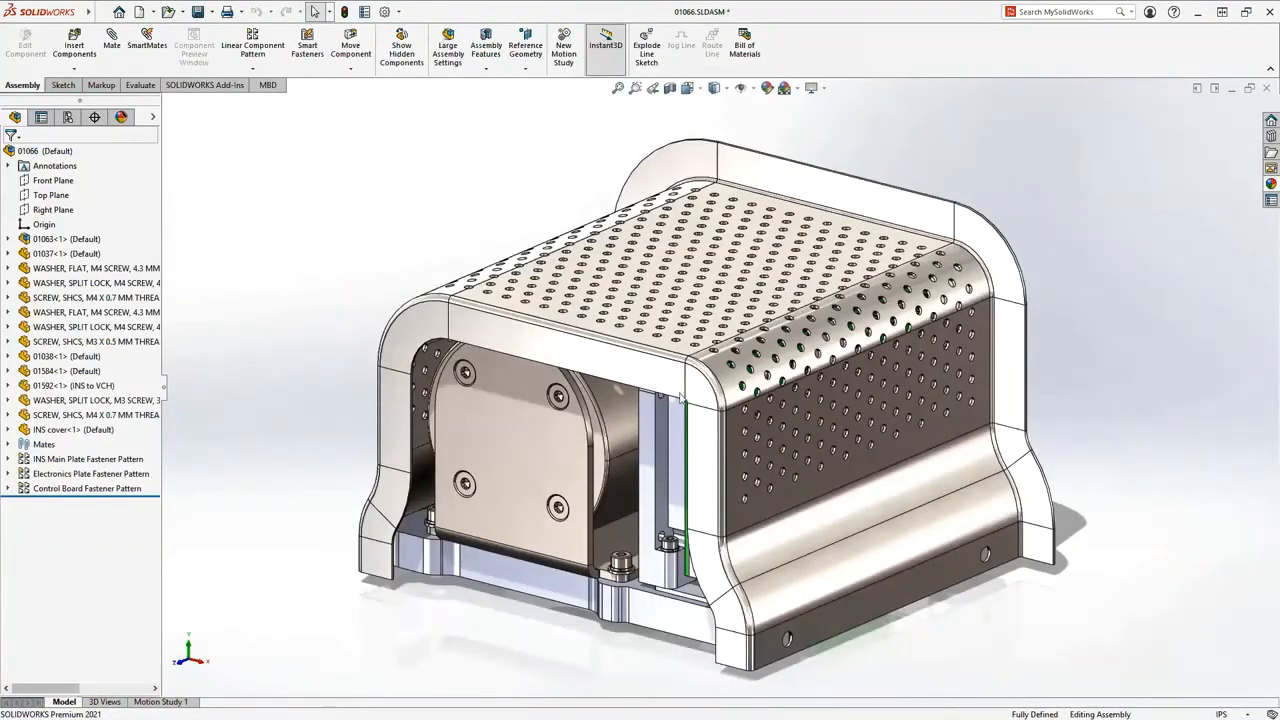
pyautogui.moveTo(793, 358); pyautogui.dragTo(643, 340, button='middle')
pyautogui.rightClick(752, 310)
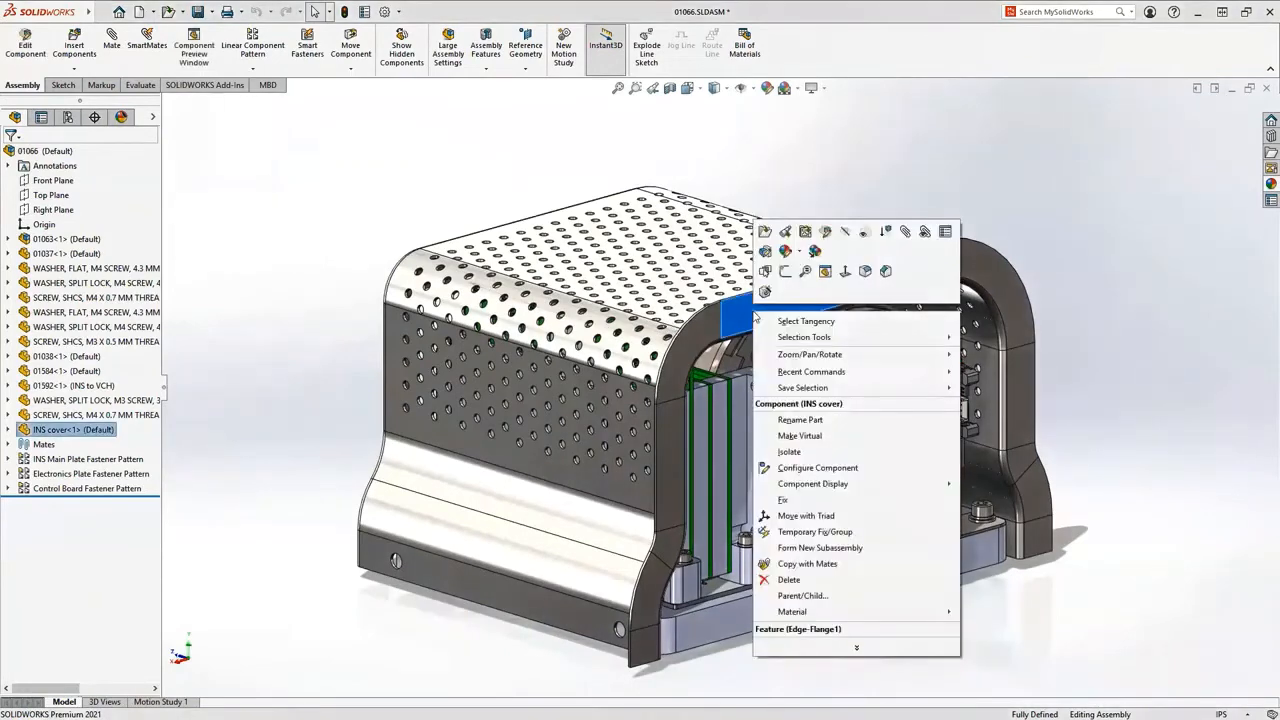
pyautogui.click(766, 251)
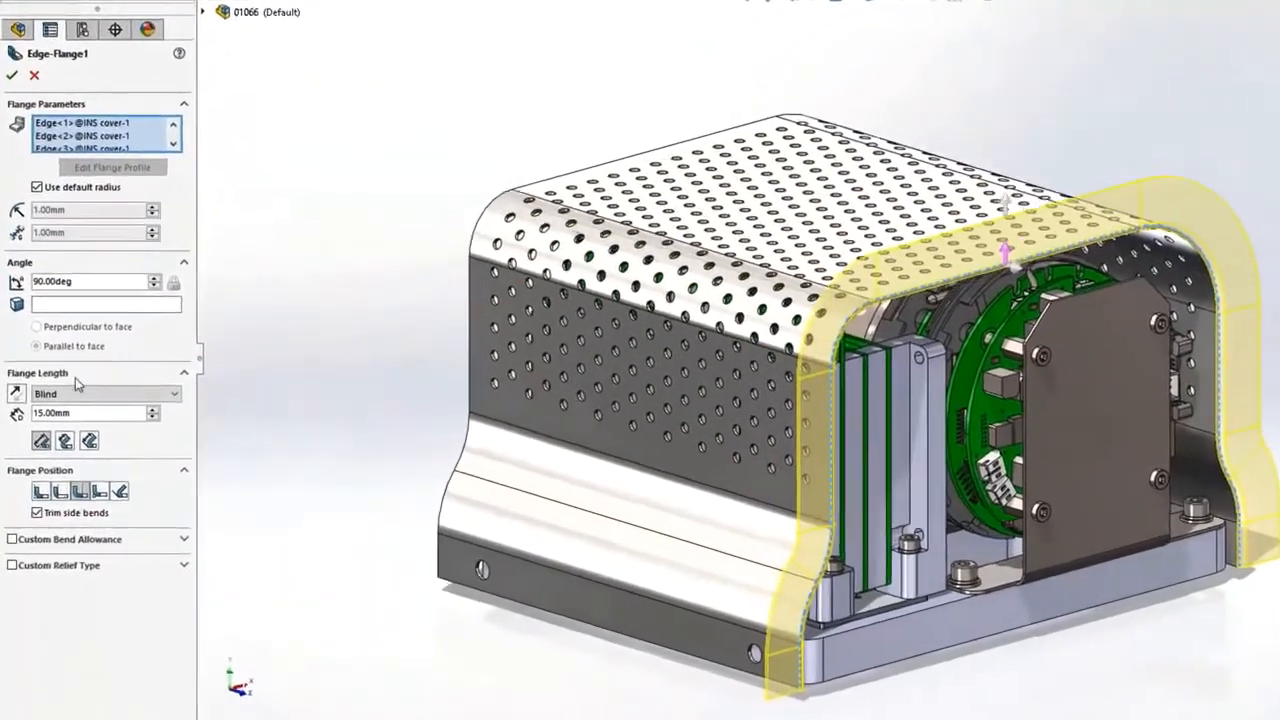
pyautogui.click(16, 393)
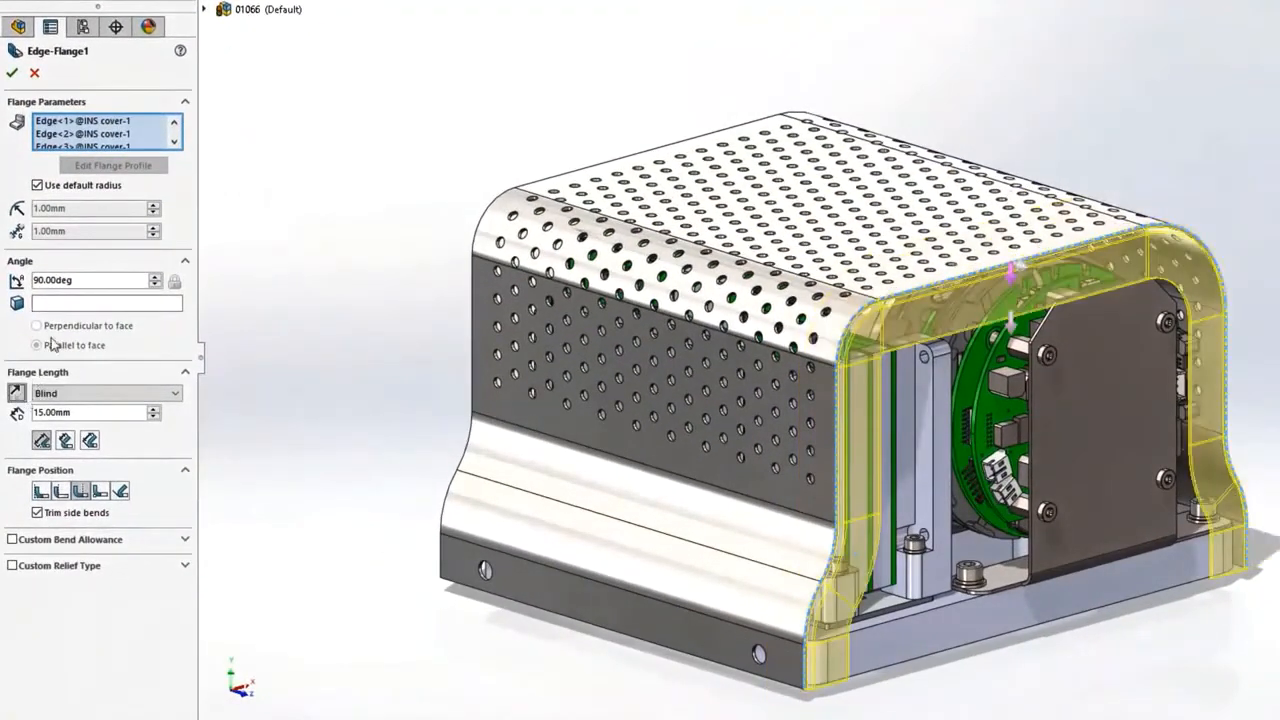
pyautogui.doubleClick(90, 281)
pyautogui.write('45')
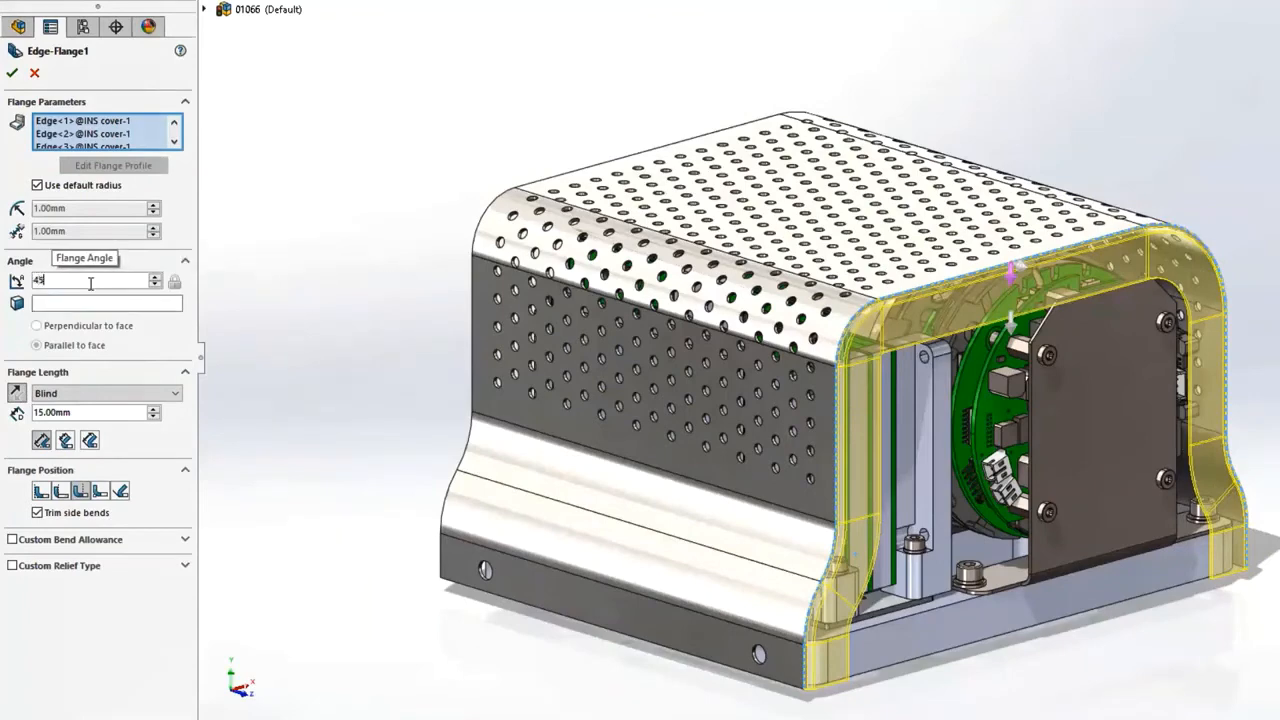
pyautogui.press('Return')
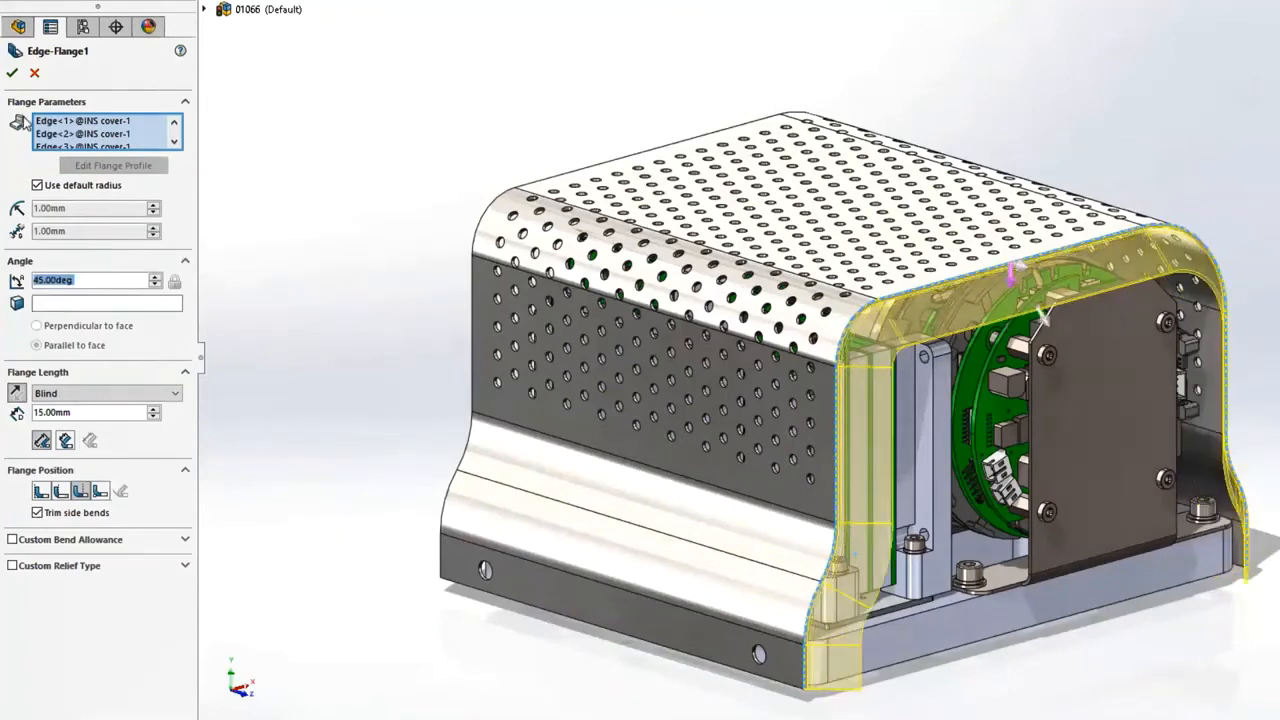
pyautogui.click(14, 76)
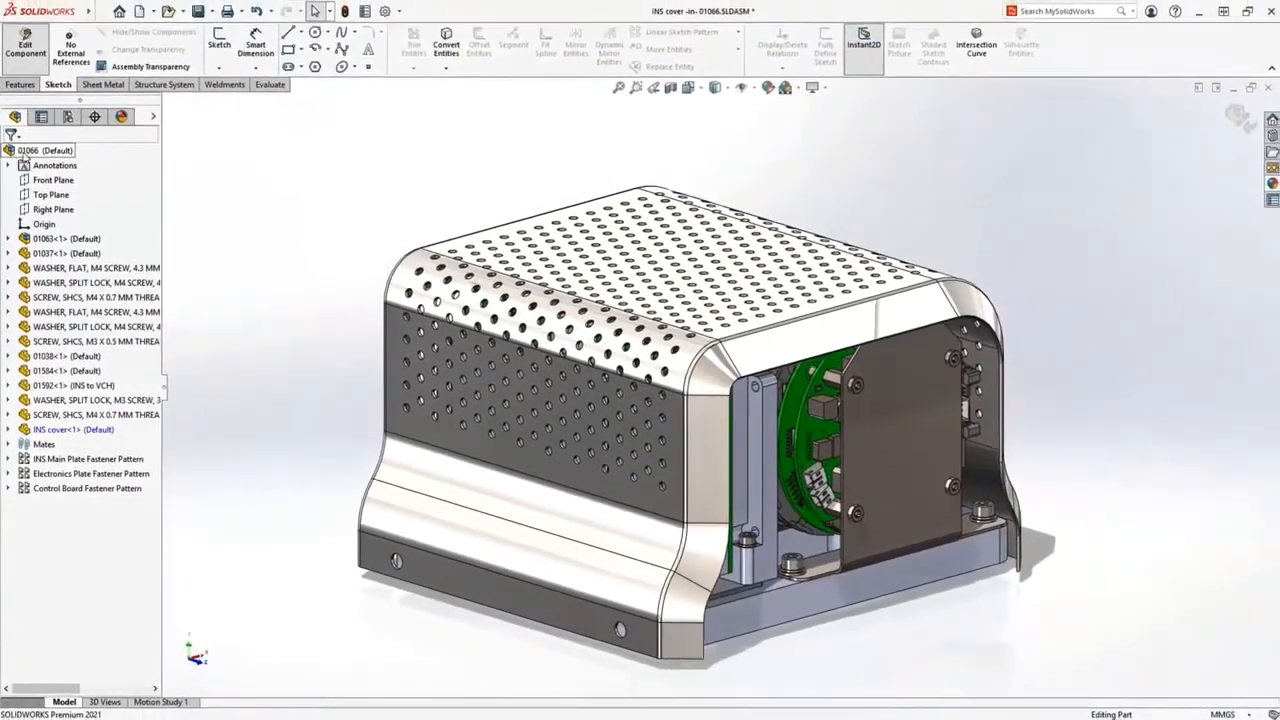
# Step: Flatten the INS cover within the assembly to examine its flat pattern, and fold it back
pyautogui.click(104, 84)
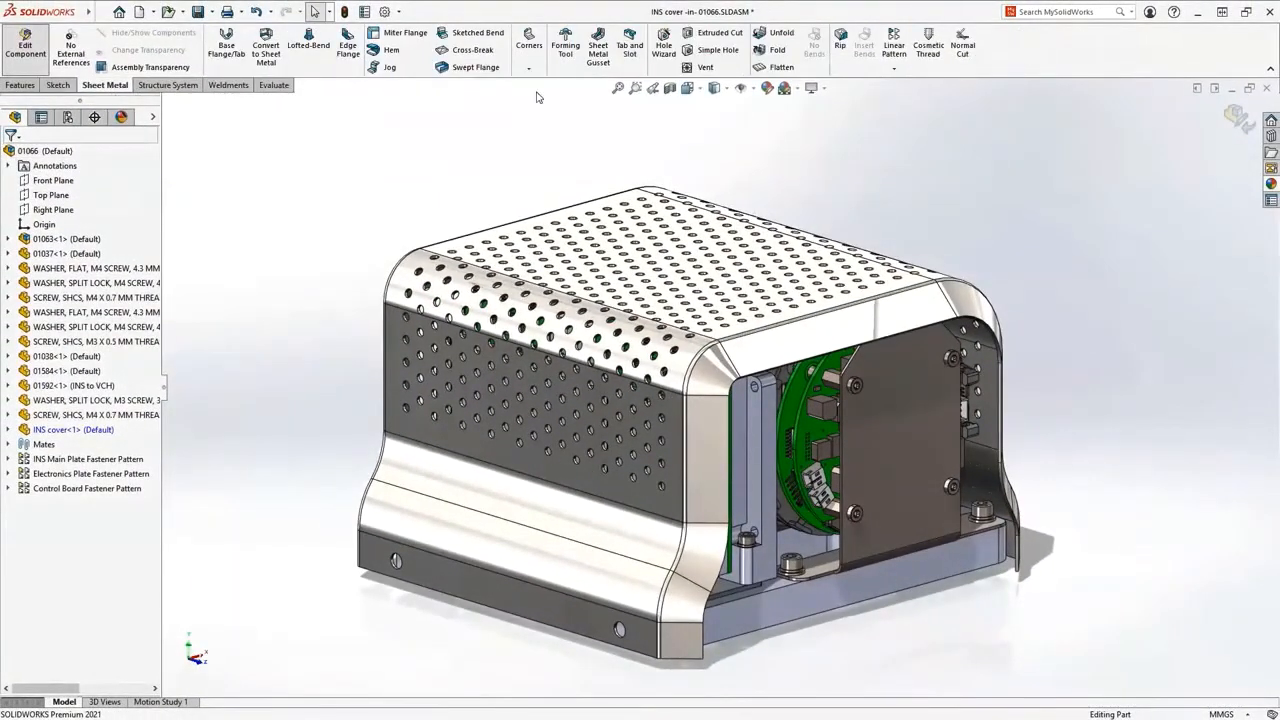
pyautogui.click(774, 75)
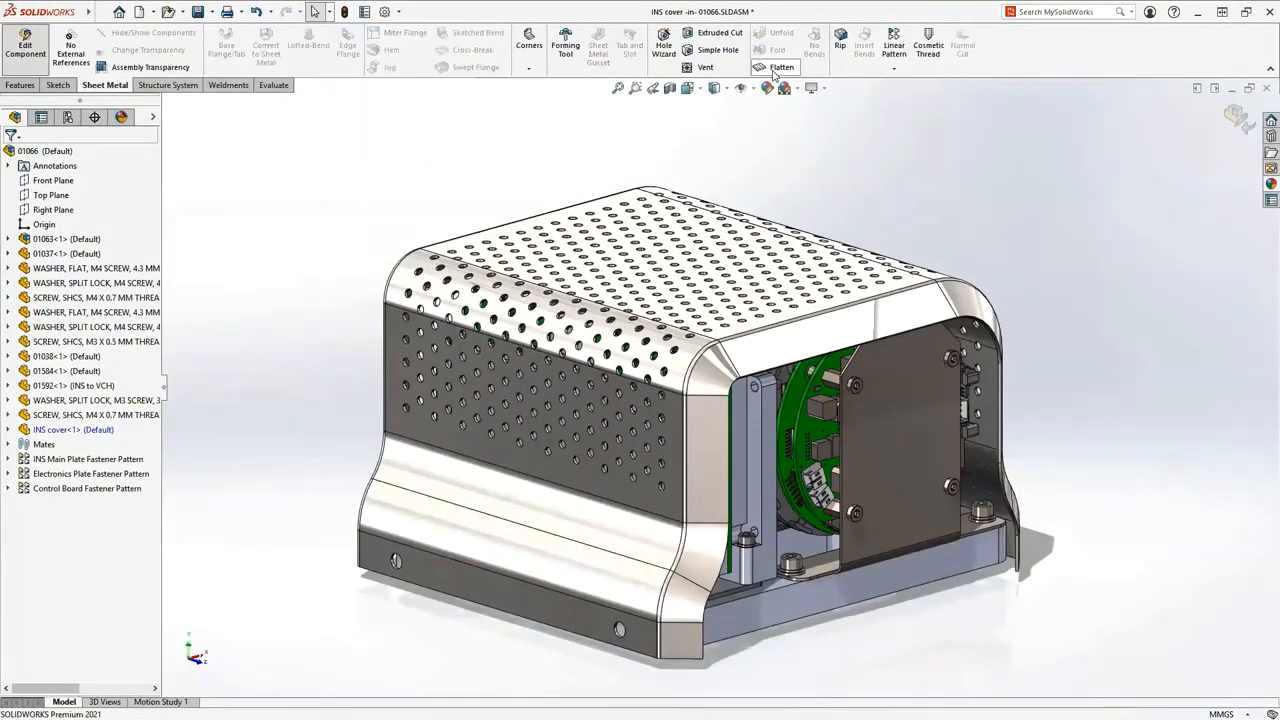
pyautogui.scroll(-3, 832, 315)
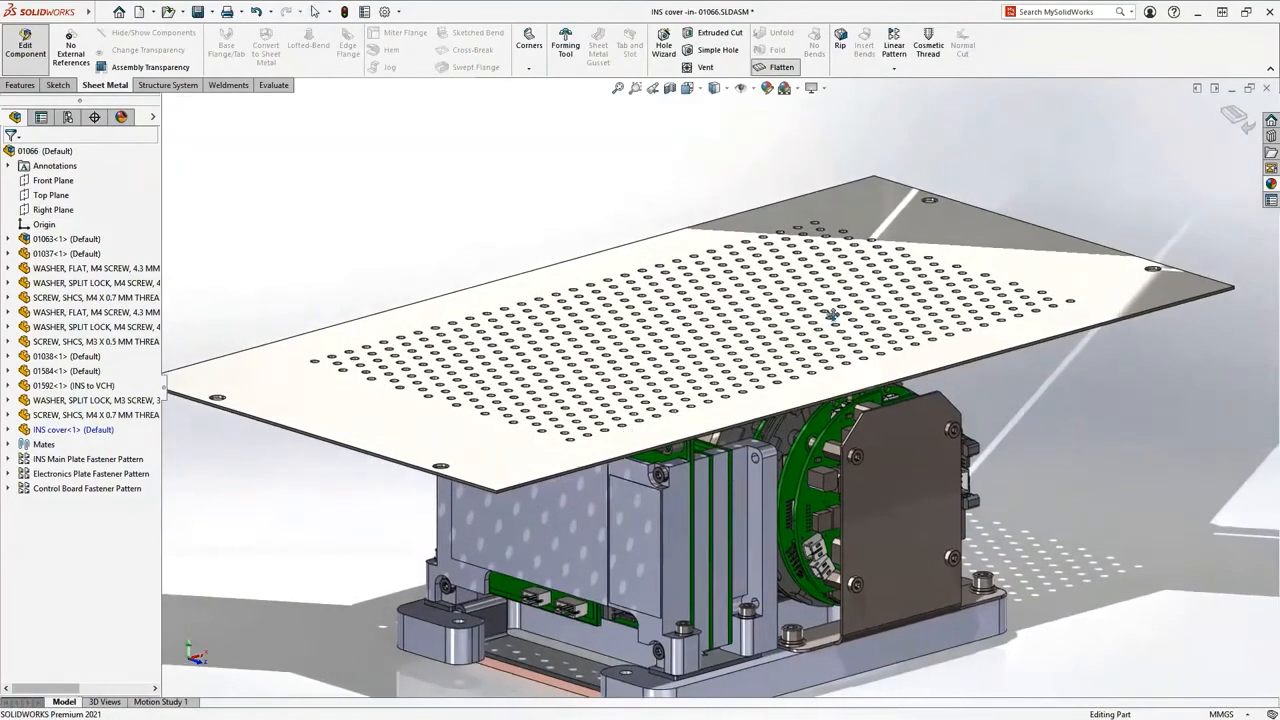
pyautogui.moveTo(832, 315)
pyautogui.mouseDown(button='middle')
pyautogui.moveTo(845, 375)
pyautogui.moveTo(834, 311)
pyautogui.mouseUp(button='middle')
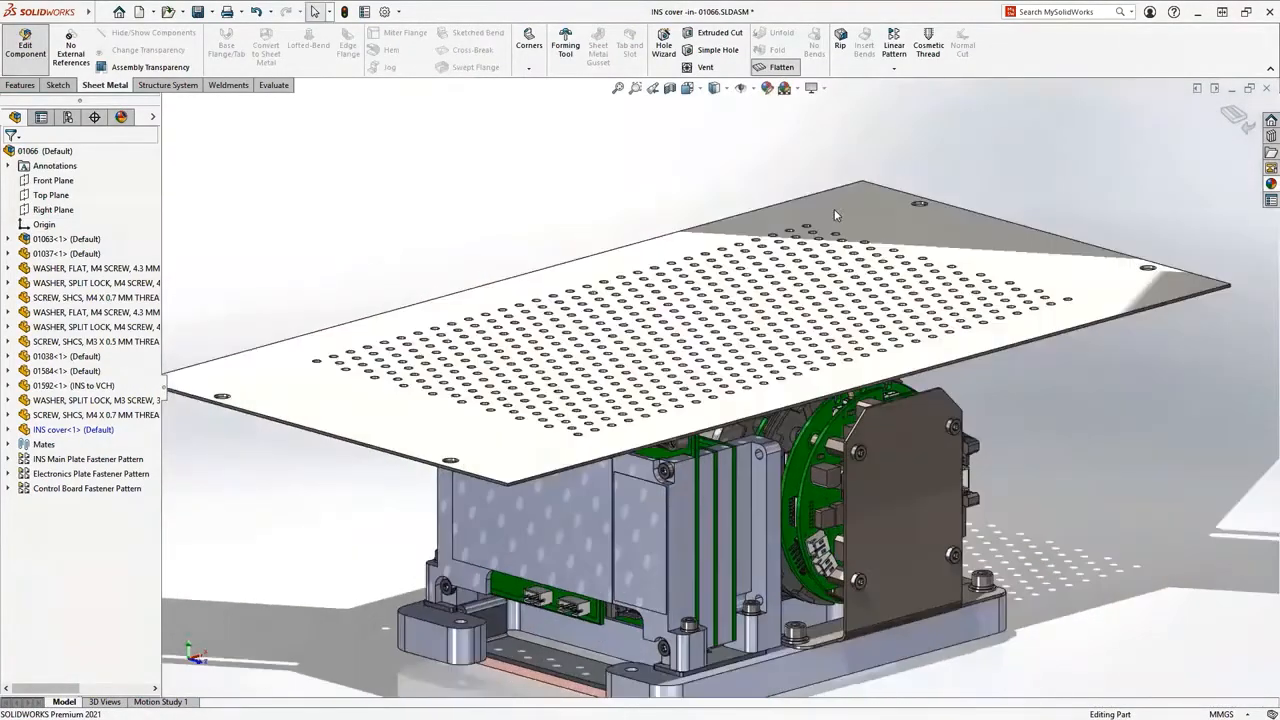
pyautogui.click(778, 72)
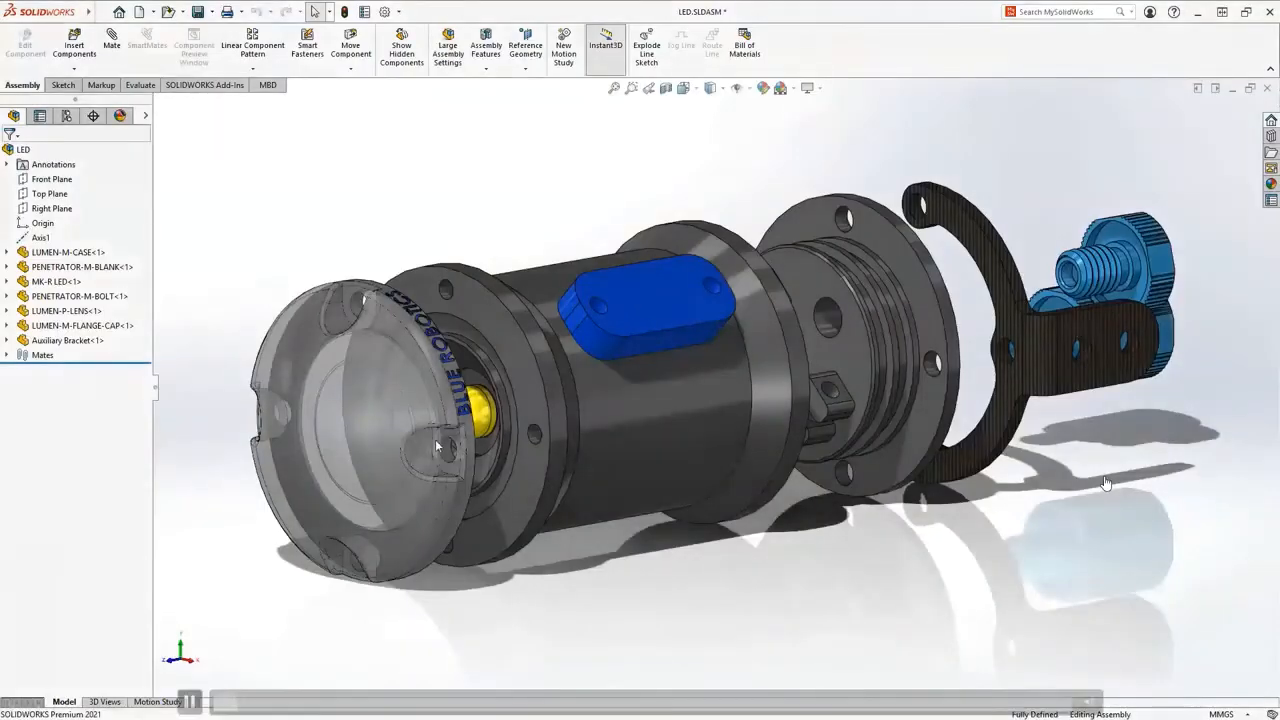
# Step: Examine the exploded components of the LED assembly up close and collapse the exploded view
pyautogui.scroll(-3, 436, 446)
pyautogui.scroll(-1, 436, 446)
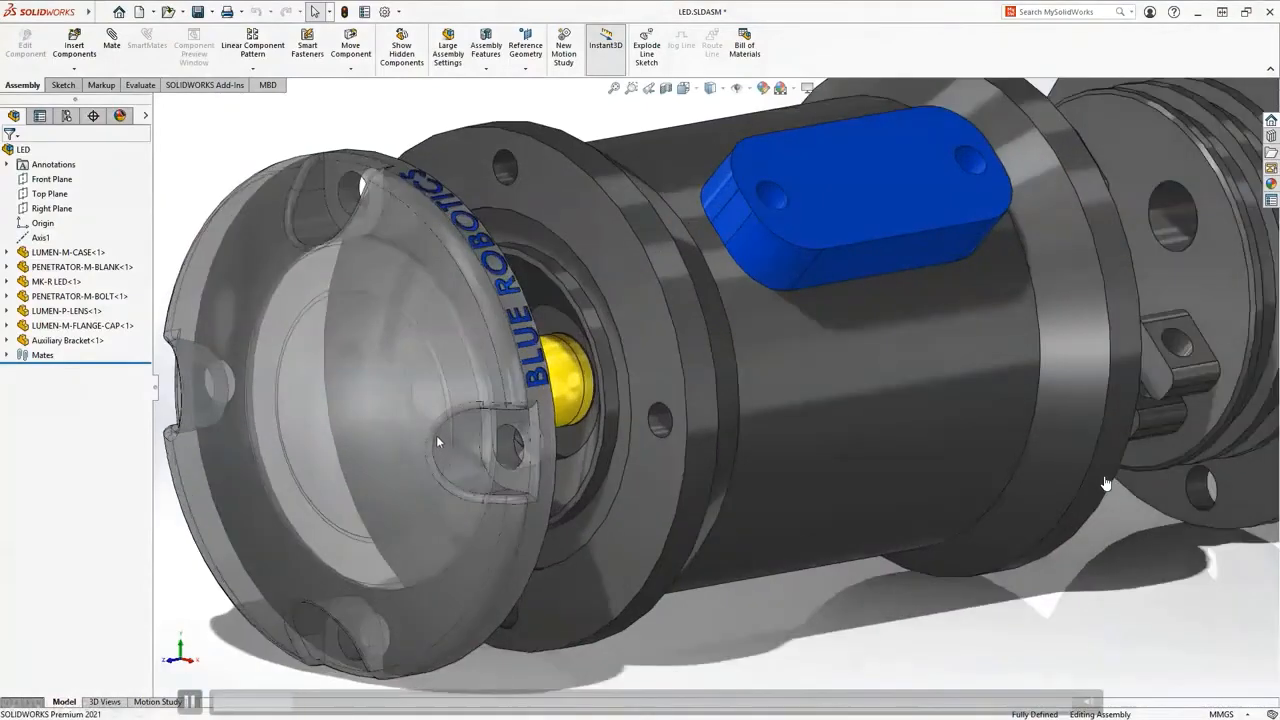
pyautogui.moveTo(440, 438); pyautogui.dragTo(474, 431, button='middle')
pyautogui.moveTo(1105, 483); pyautogui.dragTo(645, 432, button='middle')
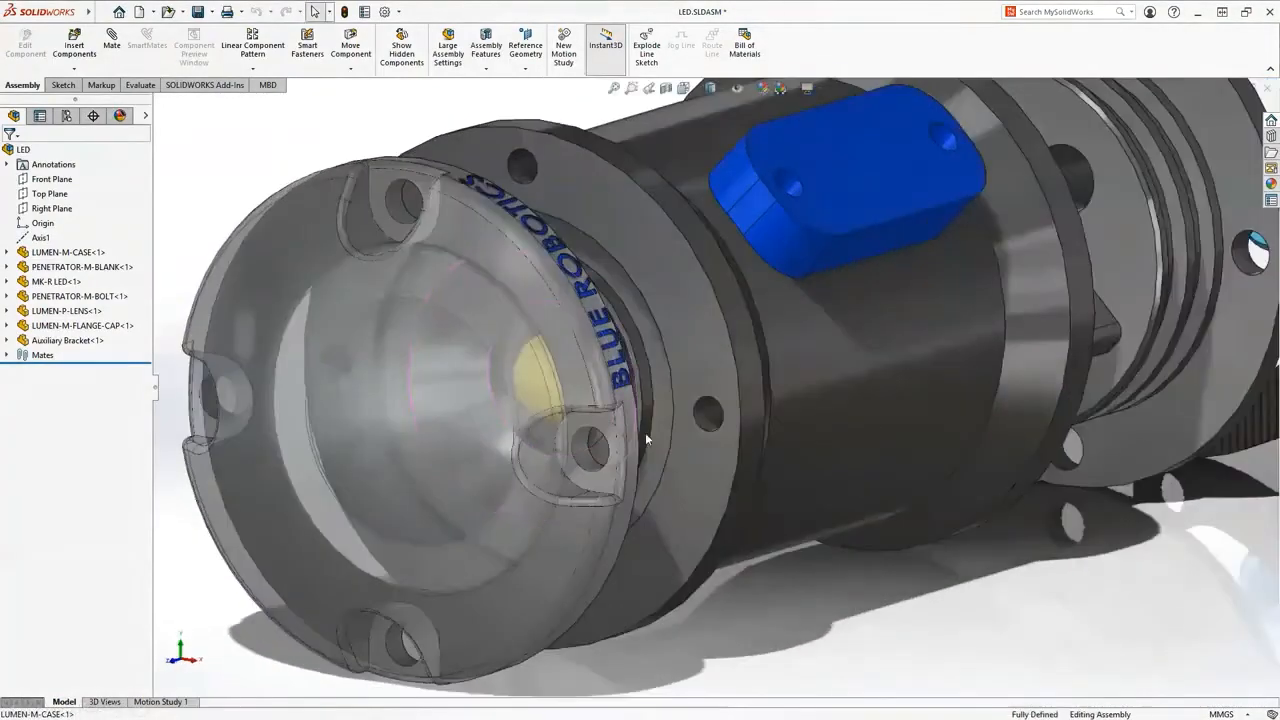
pyautogui.moveTo(1112, 374); pyautogui.dragTo(577, 521, button='middle')
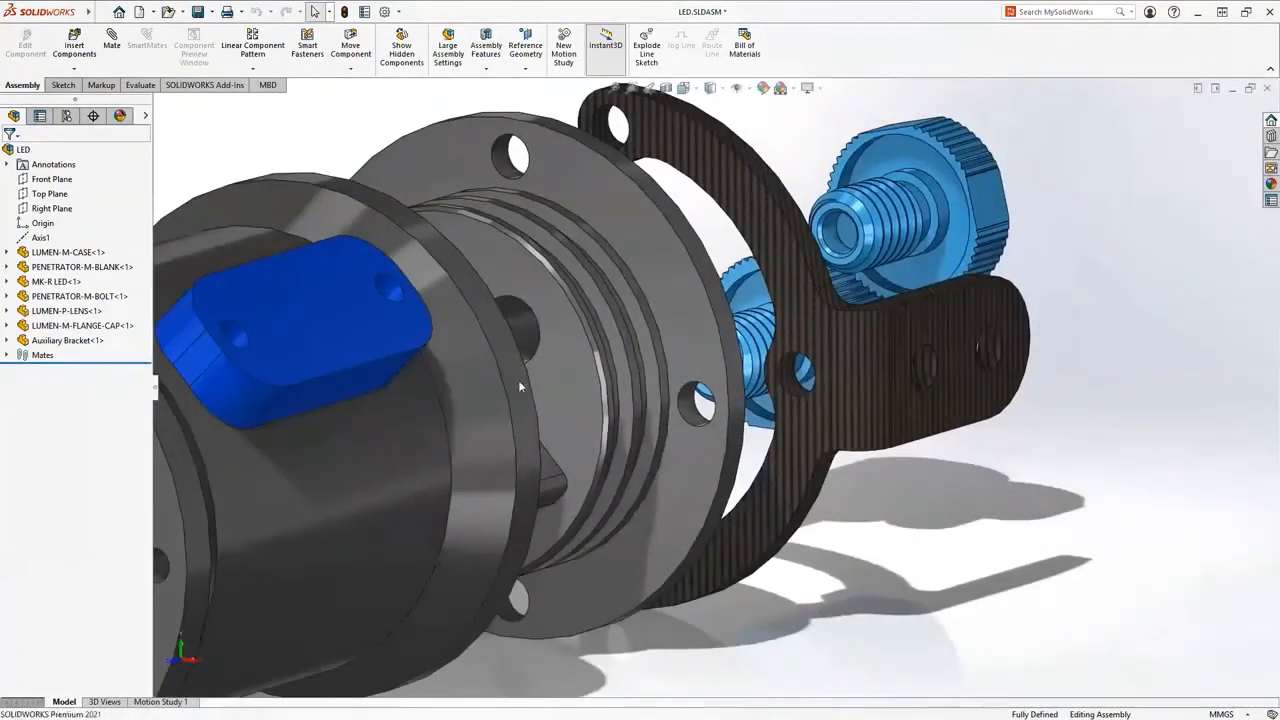
pyautogui.rightClick(343, 131)
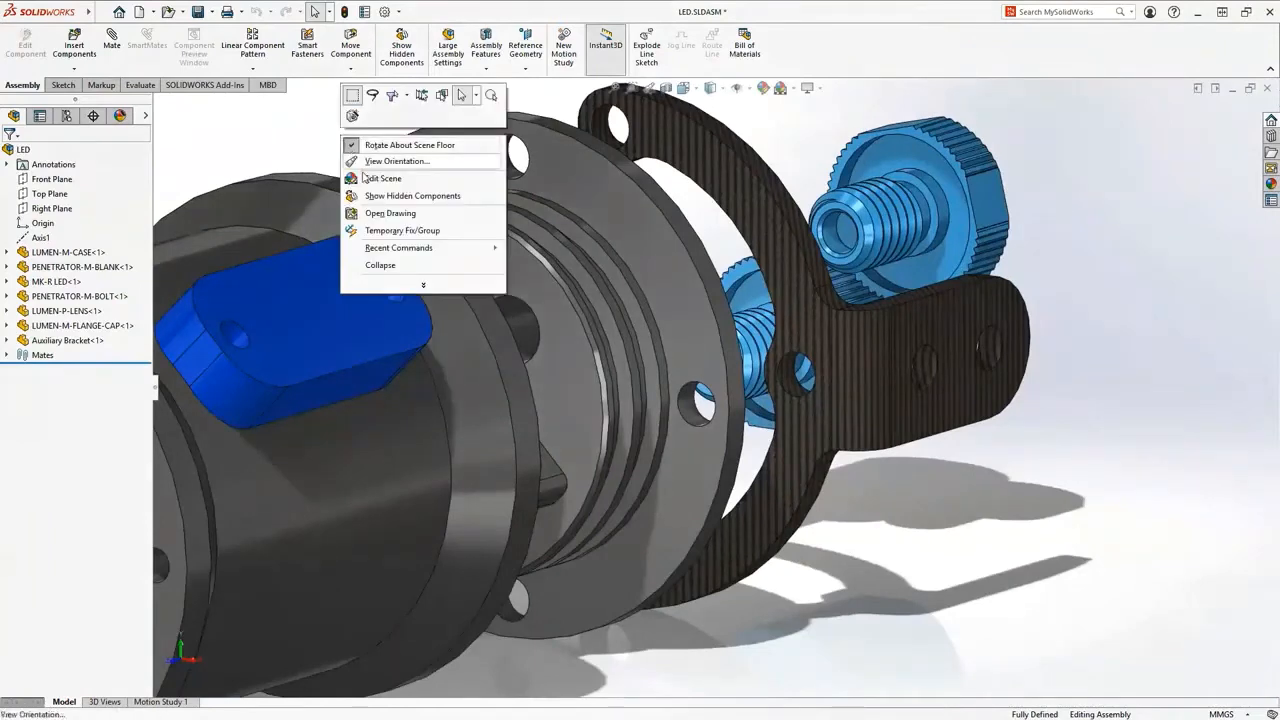
pyautogui.click(391, 270)
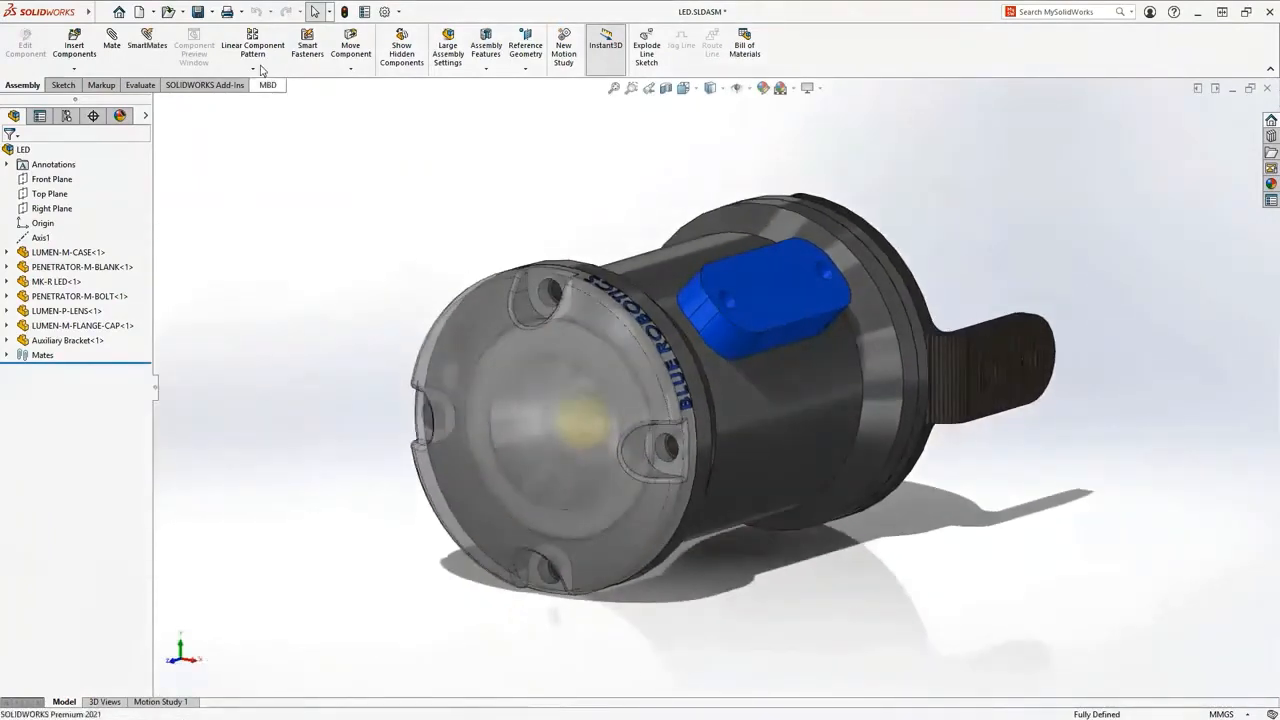
# Step: Save the LED assembly under a new file type, 3D Manufacturing Format (*.3mf), and open its export options
pyautogui.click(211, 11)
pyautogui.click(218, 46)
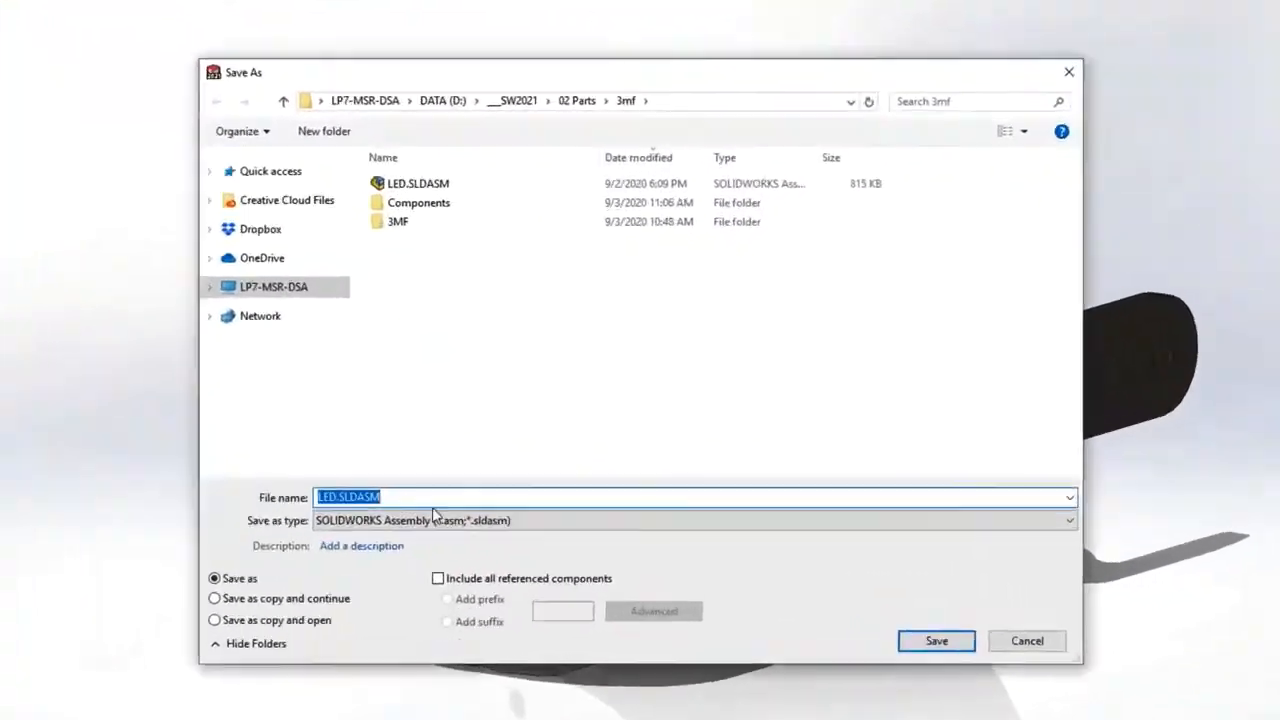
pyautogui.click(495, 479)
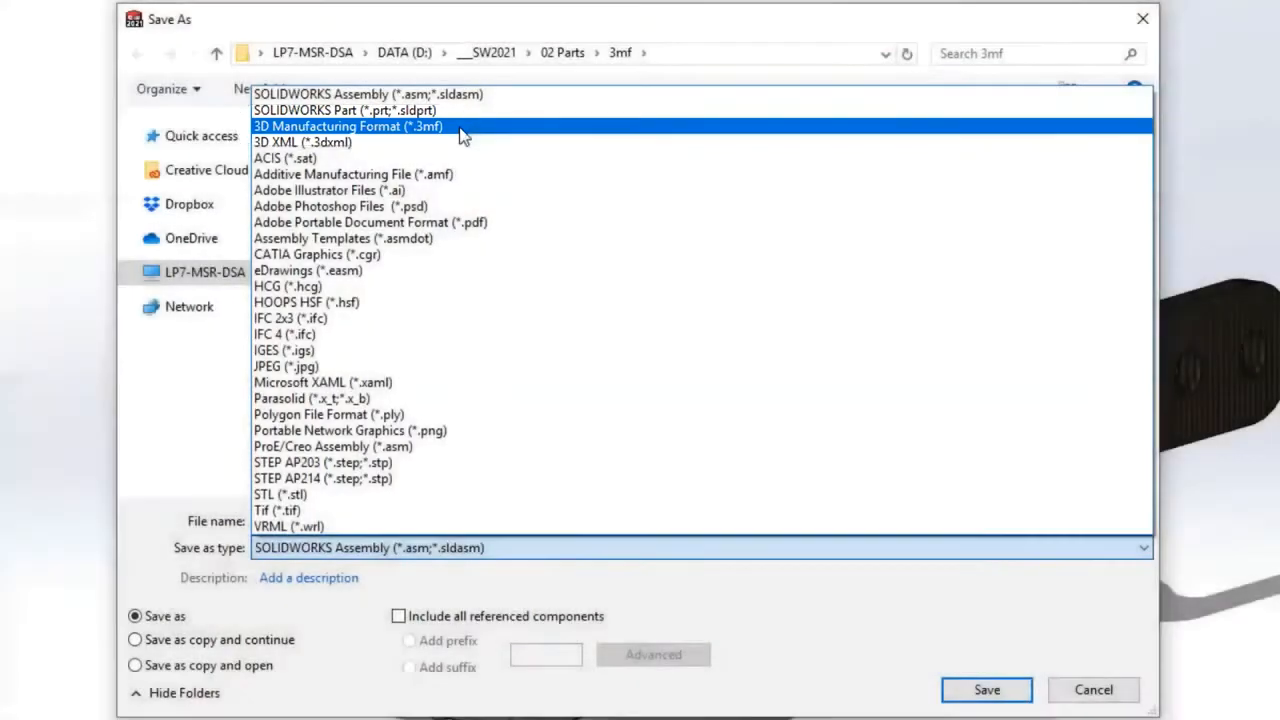
pyautogui.click(460, 127)
pyautogui.click(390, 667)
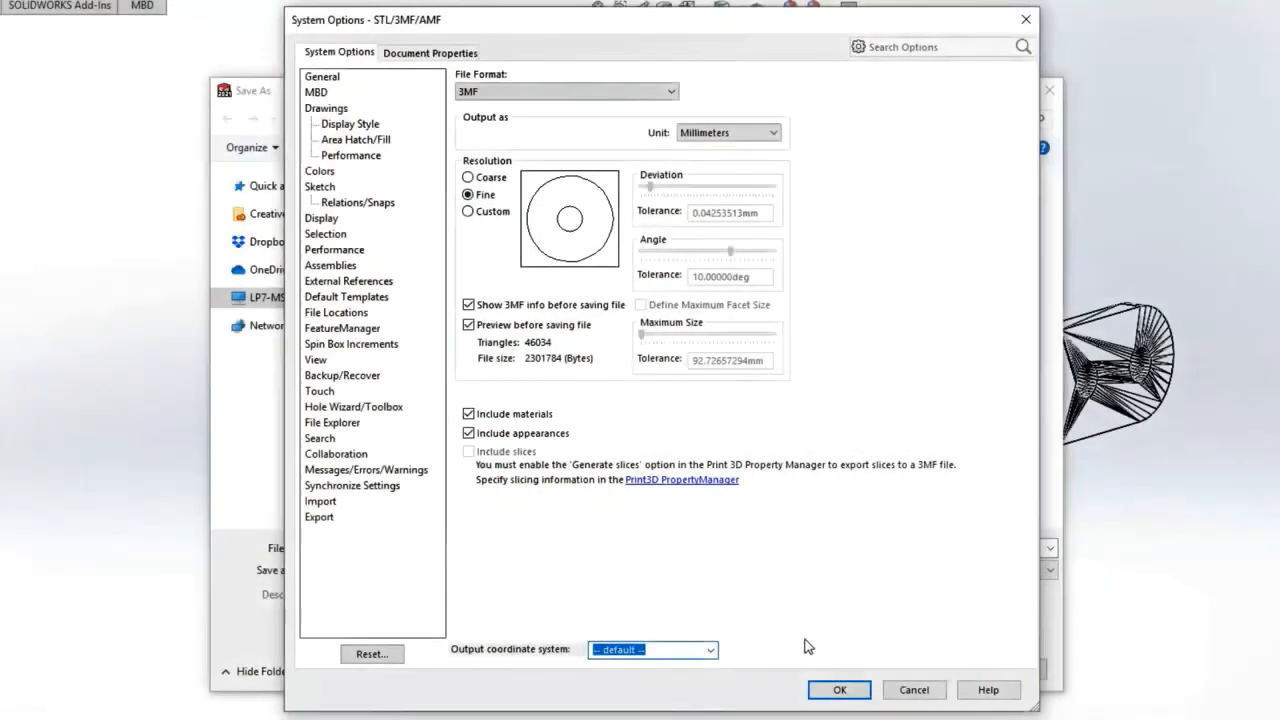
# Step: Export the LED assembly as LED.3MF with fine resolution, materials and appearances included, and open the exported file
pyautogui.click(843, 691)
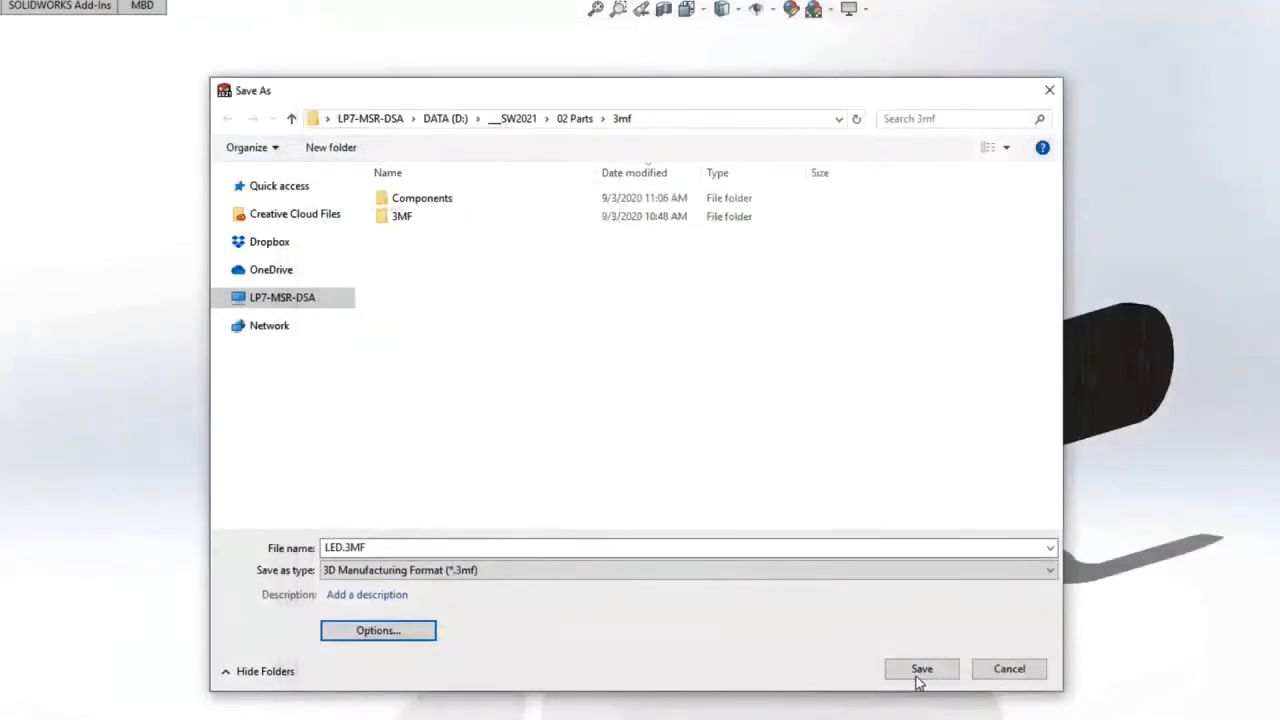
pyautogui.click(919, 674)
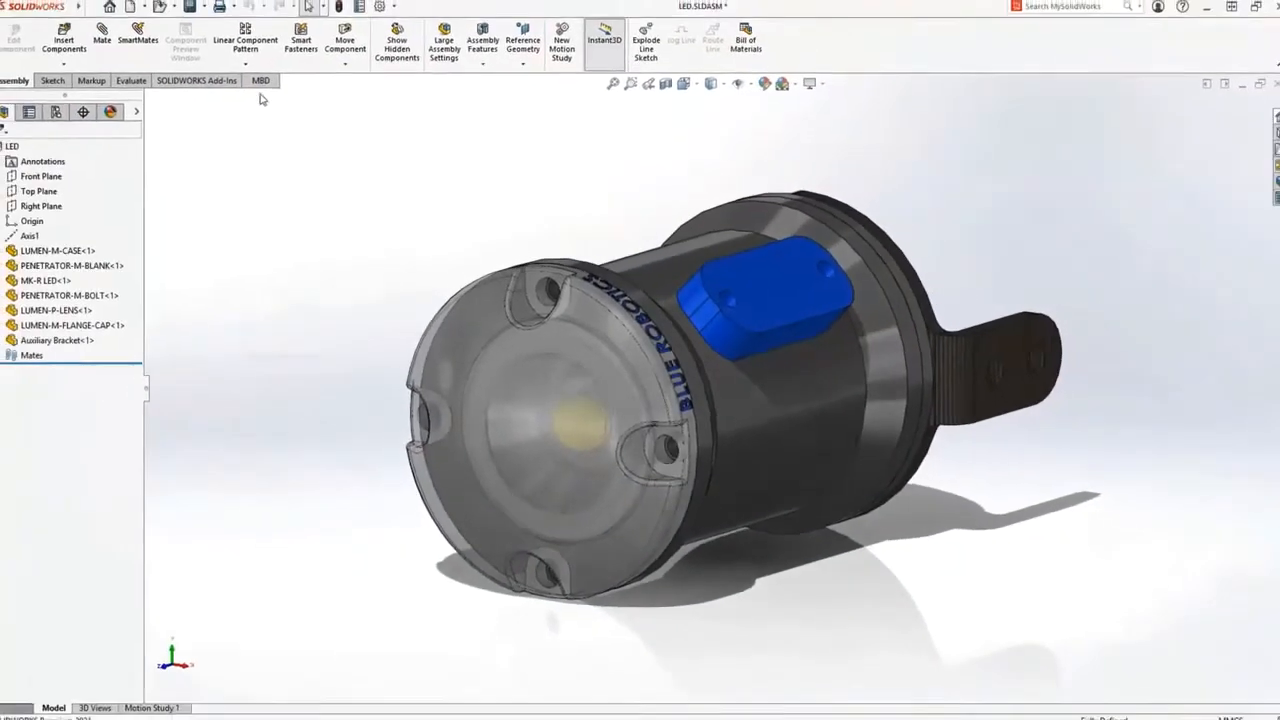
pyautogui.hotkey('ctrl', 'o')
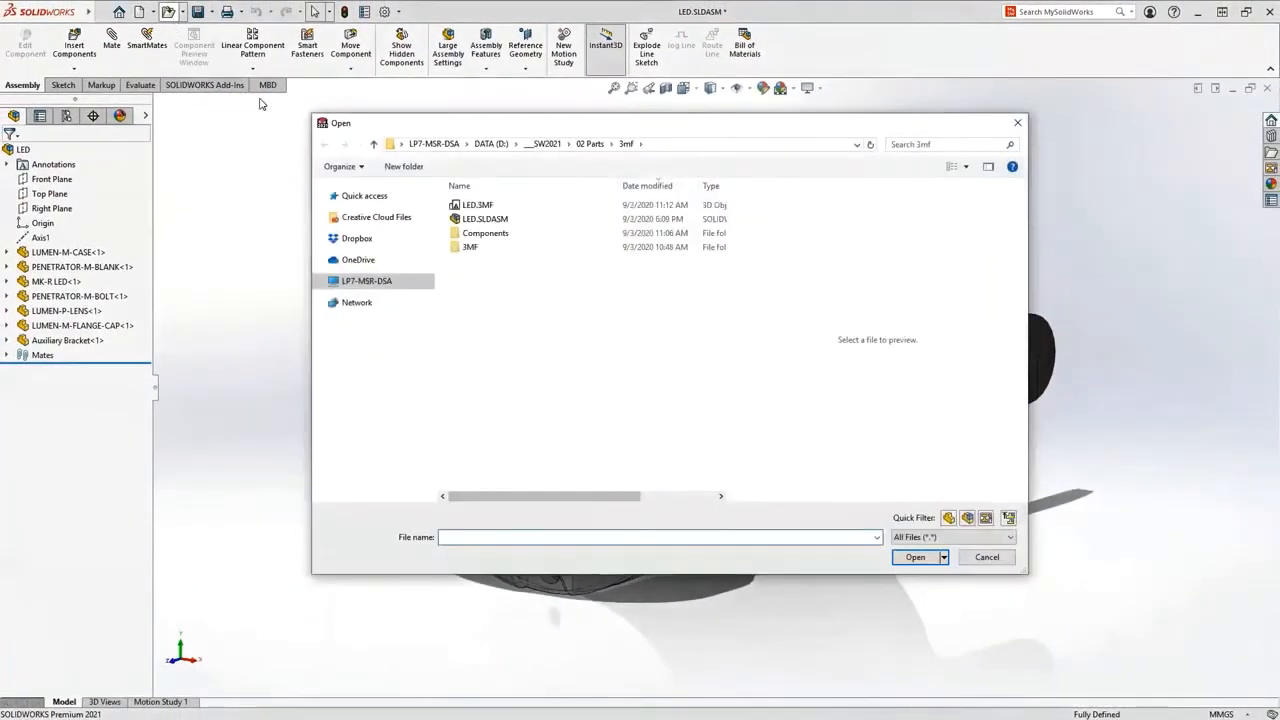
pyautogui.doubleClick(495, 206)
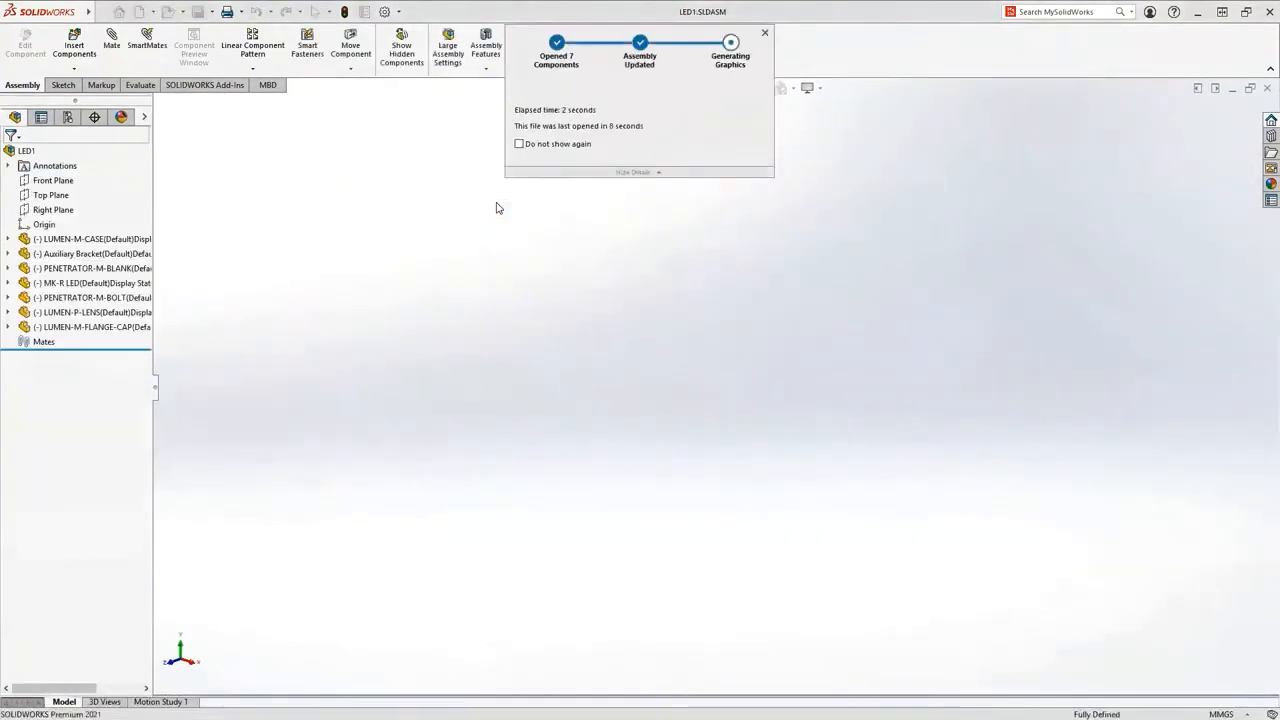
pyautogui.moveTo(594, 223)
pyautogui.mouseDown(button='middle')
pyautogui.moveTo(431, 198)
pyautogui.moveTo(589, 209)
pyautogui.mouseUp(button='middle')
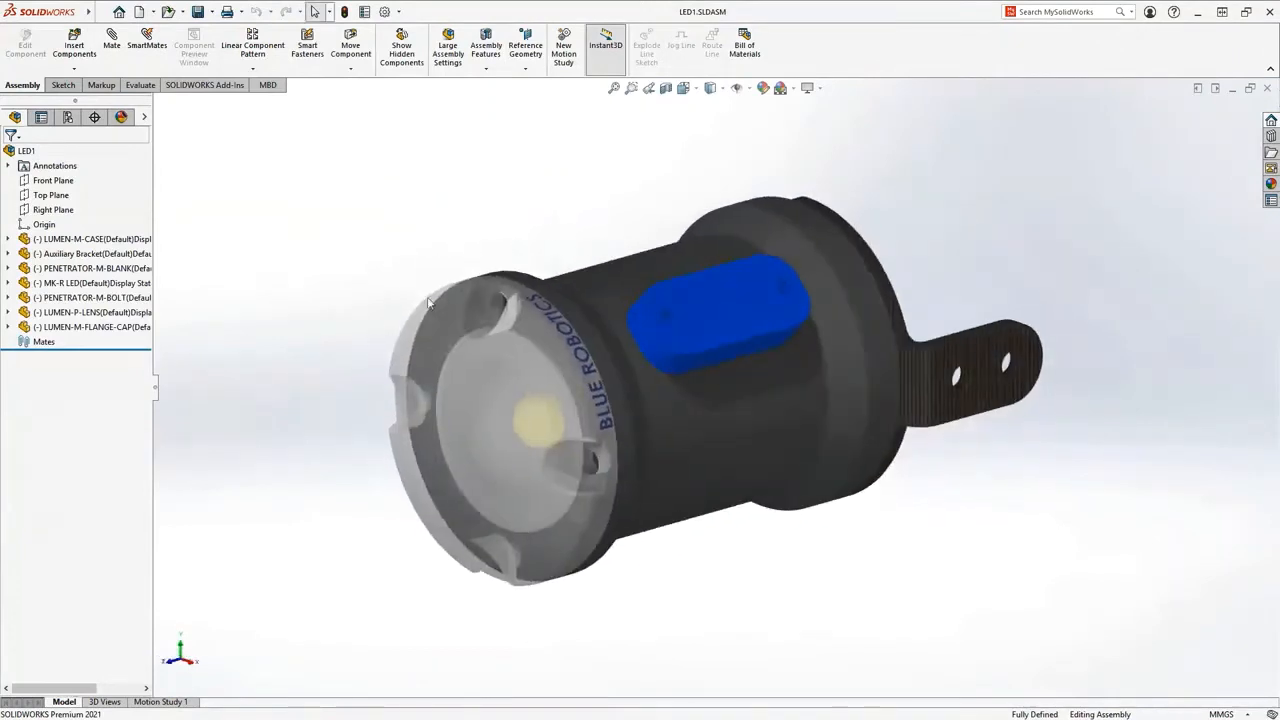
# Step: Pull the LUMEN-P-LENS component straight out in front of the case using Move with Triad, and examine the separated parts
pyautogui.click(406, 342)
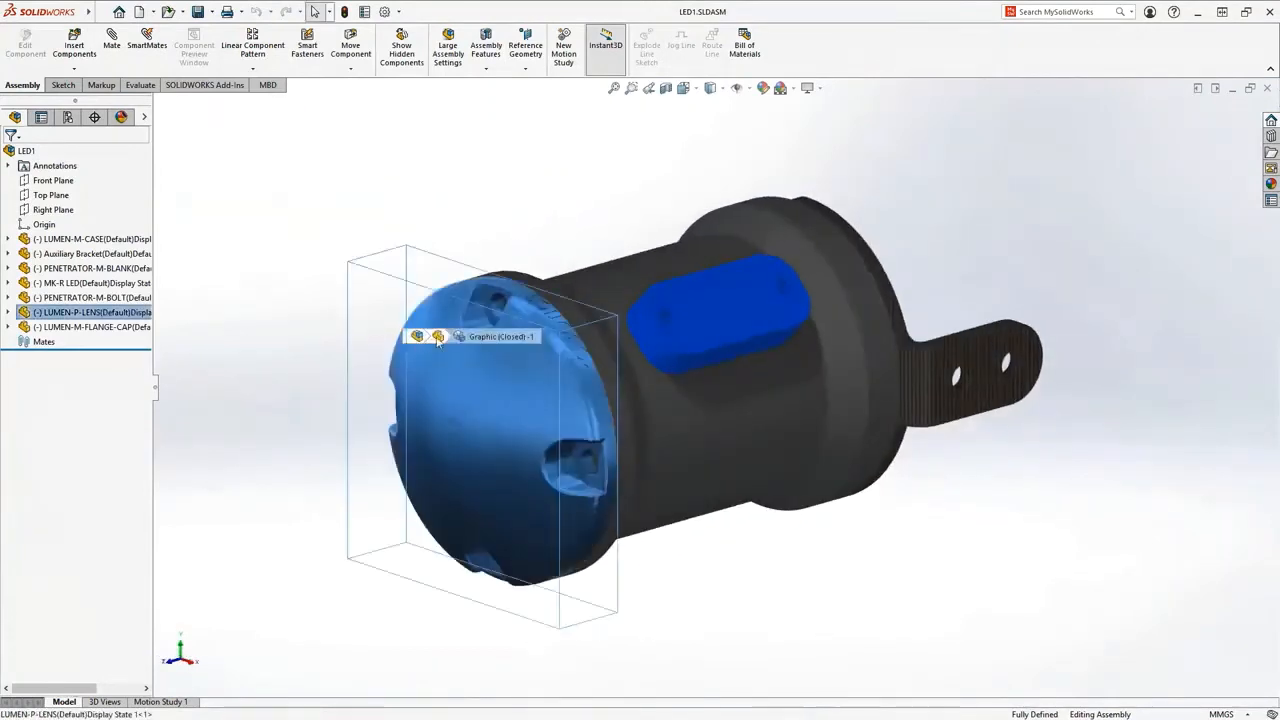
pyautogui.rightClick(437, 342)
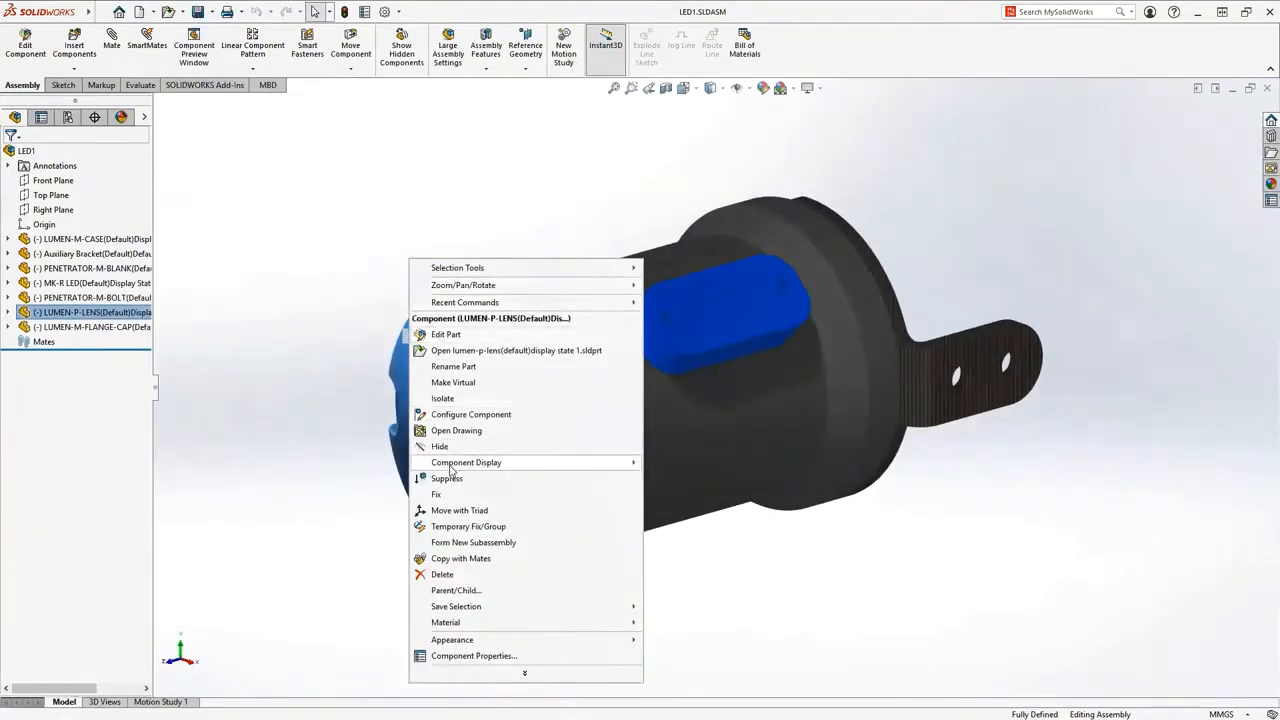
pyautogui.click(455, 510)
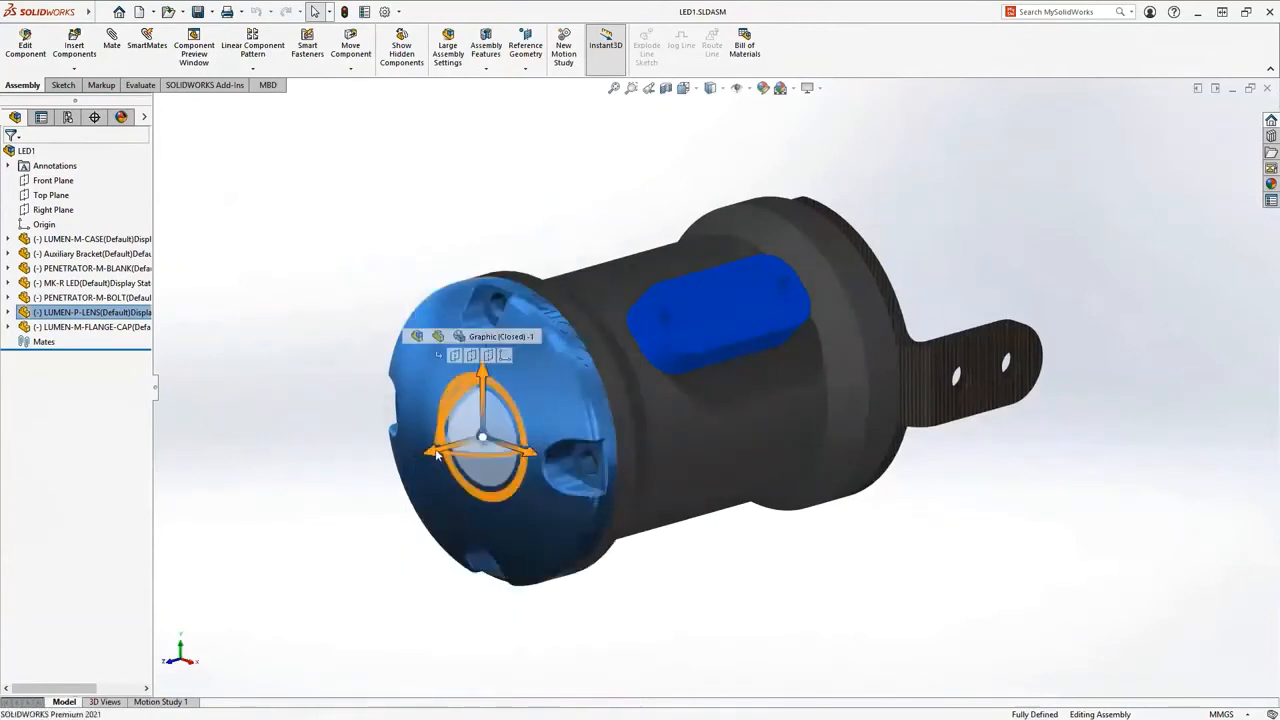
pyautogui.moveTo(437, 455); pyautogui.dragTo(240, 525)
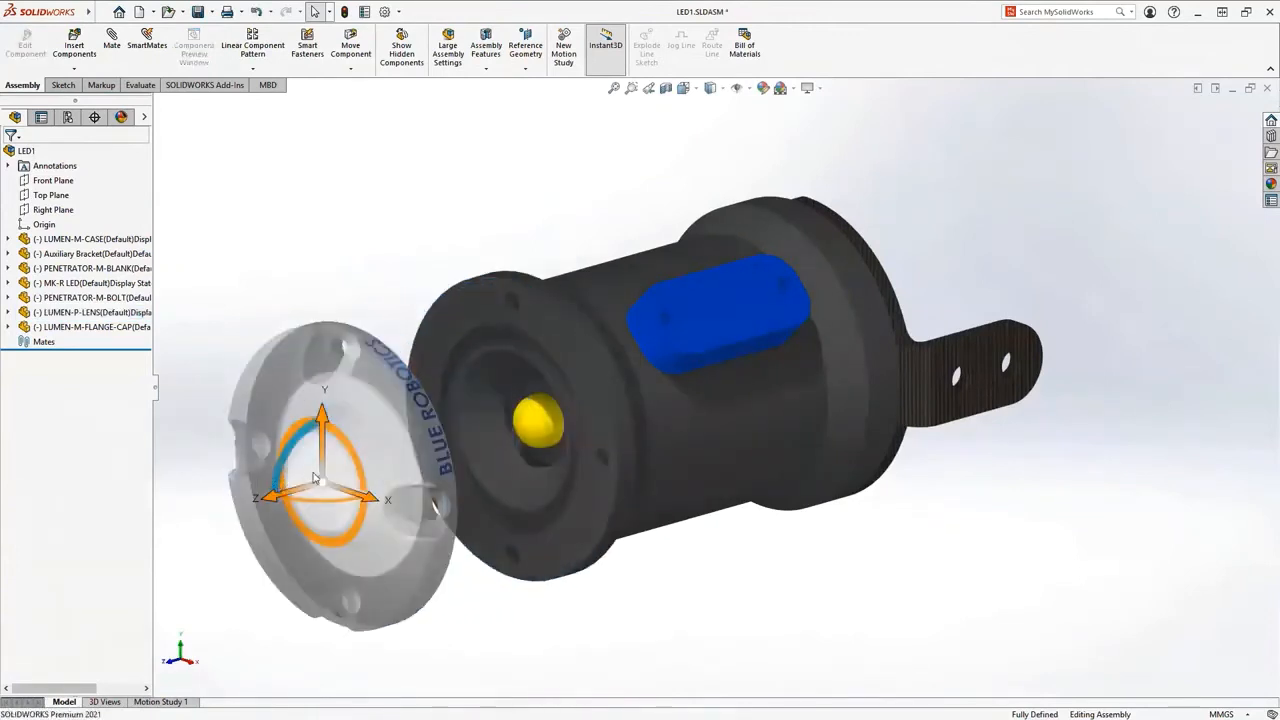
pyautogui.moveTo(343, 479); pyautogui.dragTo(384, 474, button='middle')
pyautogui.moveTo(427, 445); pyautogui.dragTo(355, 467, button='middle')
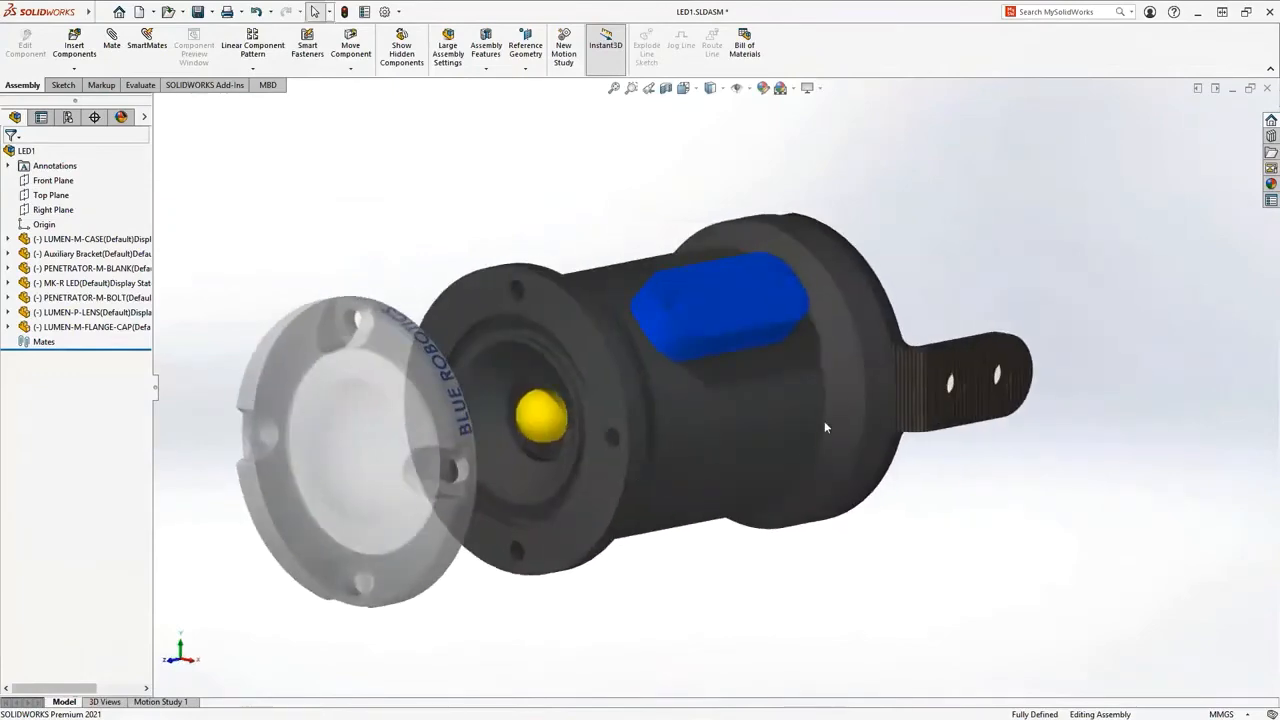
pyautogui.scroll(-5, 965, 383)
pyautogui.moveTo(966, 384); pyautogui.dragTo(889, 379, button='middle')
pyautogui.scroll(6, 888, 378)
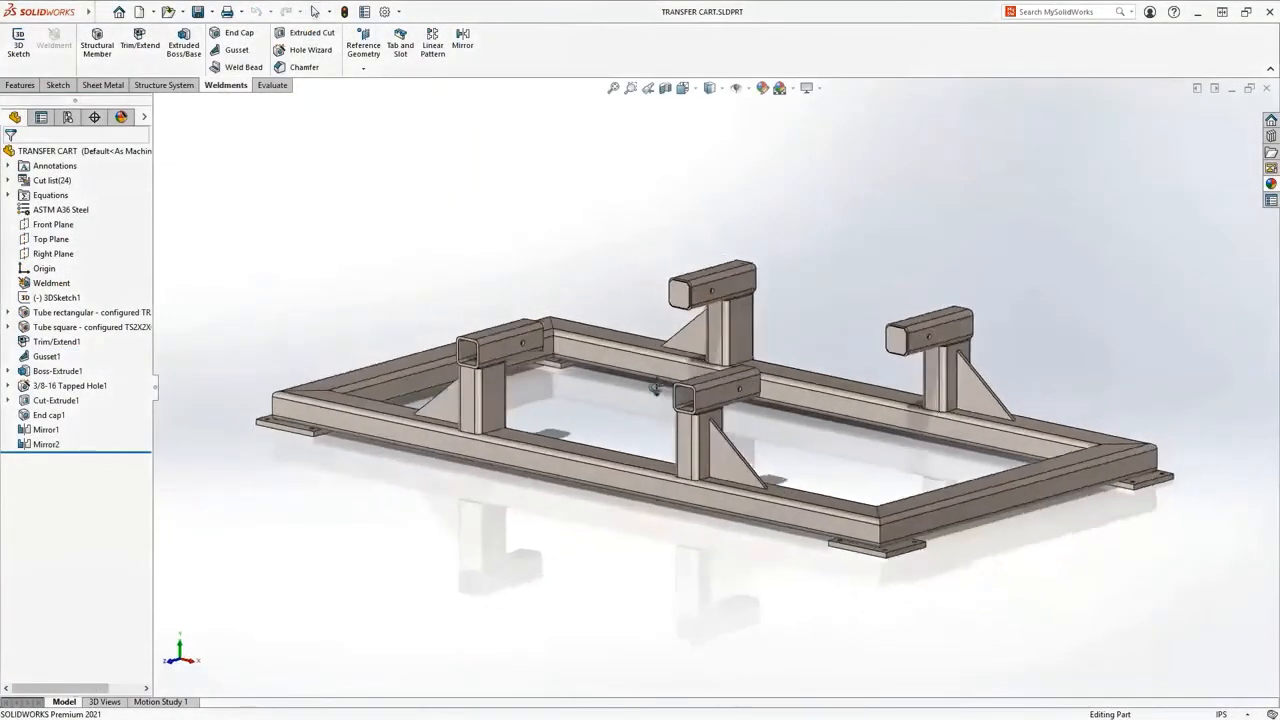
# Step: Edit the Trim/Extend1 feature of the transfer cart, try the End Butt2 corner and set the corner type to End Miter
pyautogui.moveTo(656, 389); pyautogui.dragTo(630, 389, button='middle')
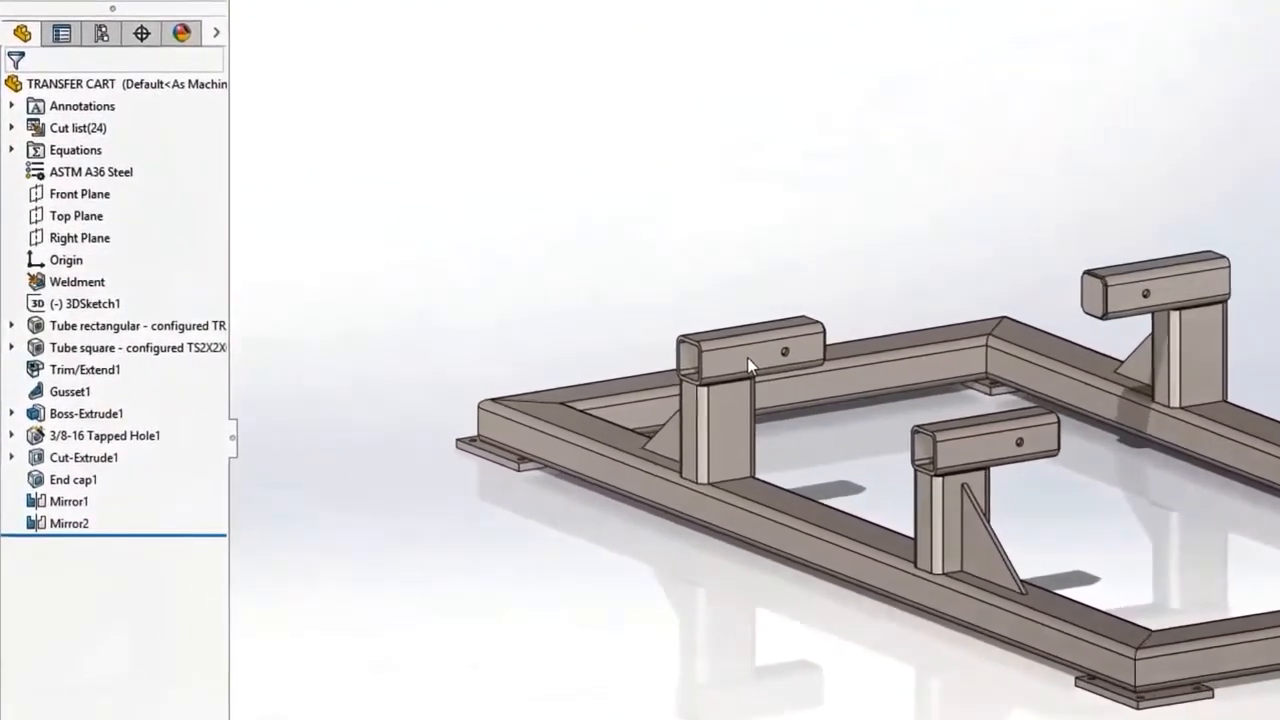
pyautogui.click(746, 360)
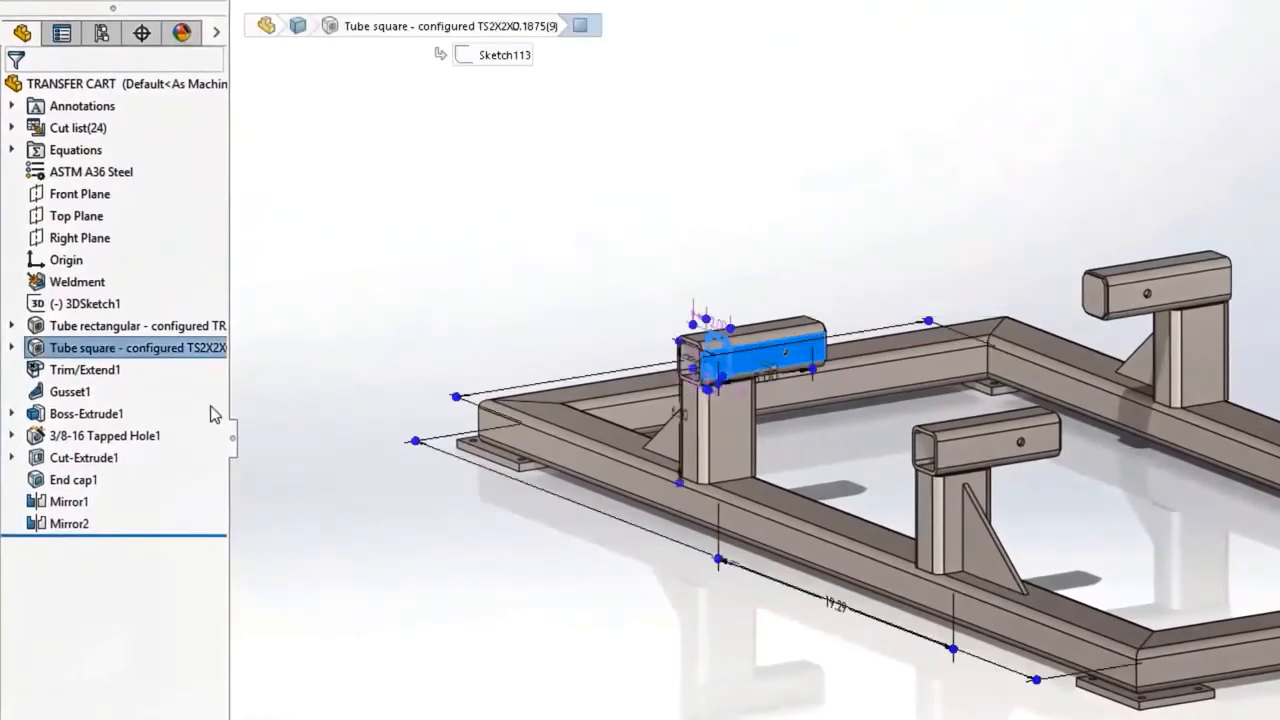
pyautogui.click(85, 370)
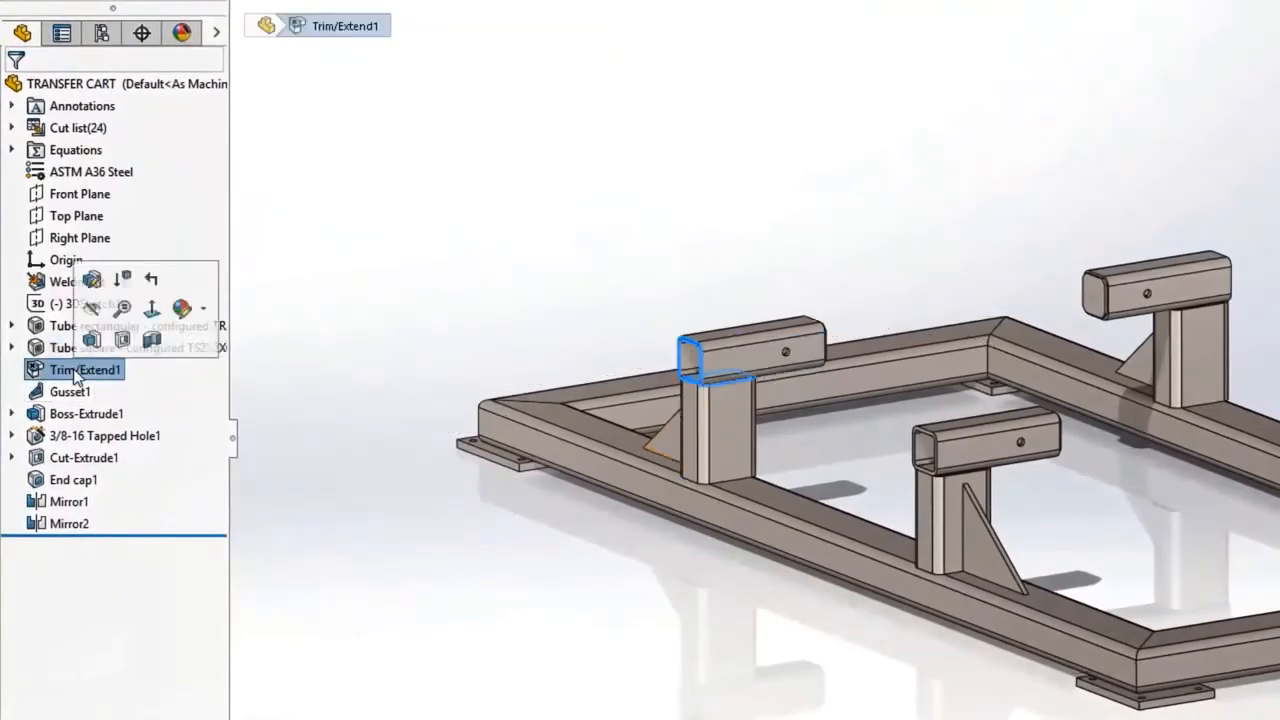
pyautogui.click(91, 308)
pyautogui.scroll(5, 755, 411)
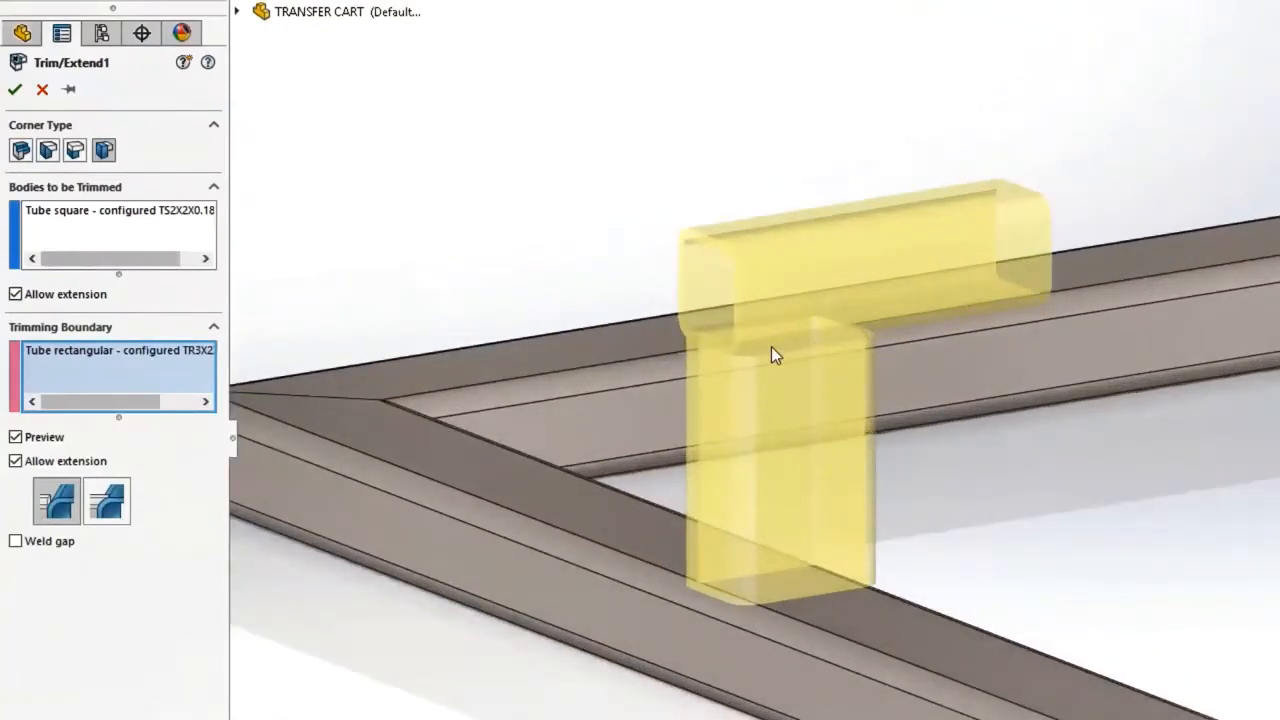
pyautogui.click(79, 153)
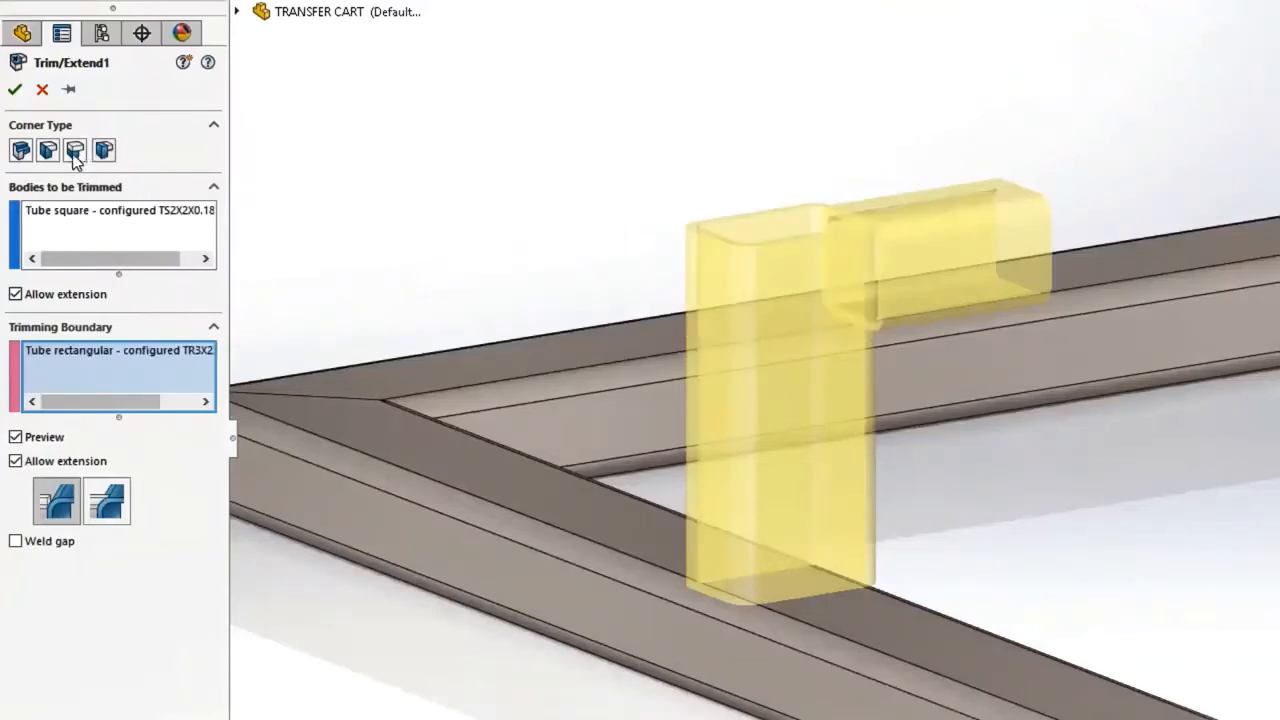
pyautogui.click(48, 153)
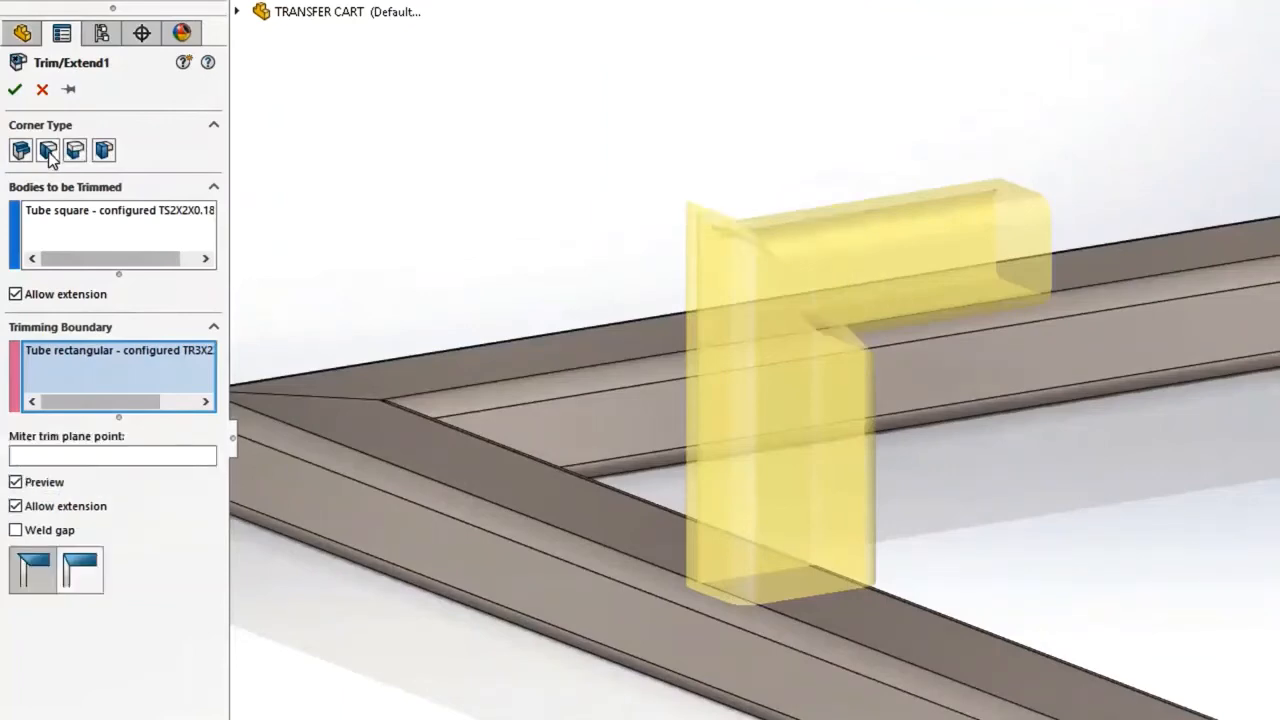
# Step: Make the tube corner a full flush miter, accept the trim and examine the four posts of the cart
pyautogui.moveTo(612, 418); pyautogui.dragTo(567, 397, button='middle')
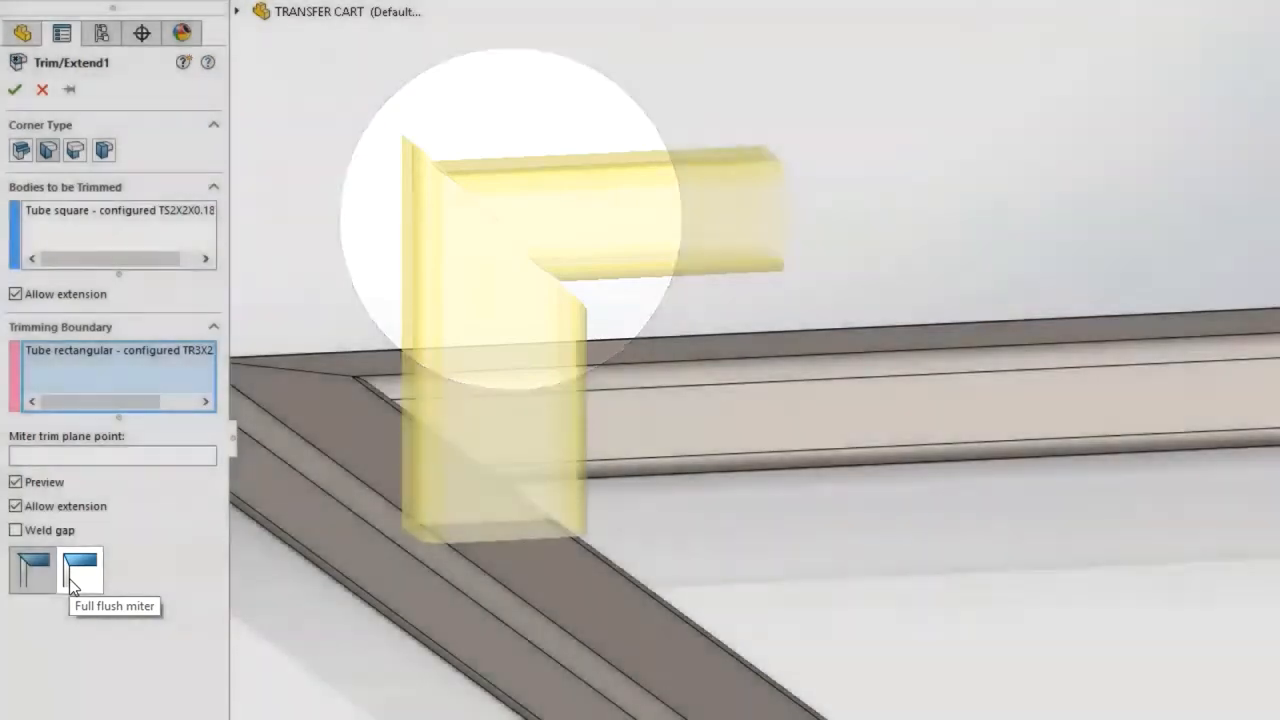
pyautogui.click(72, 576)
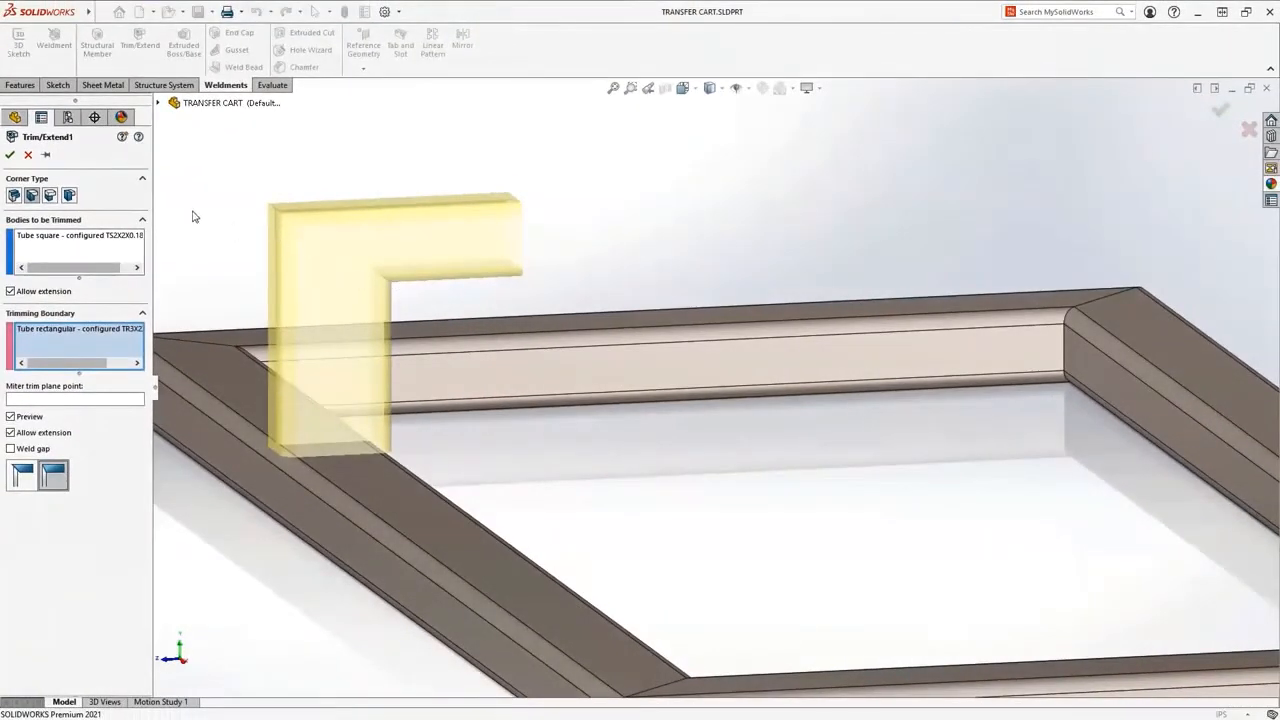
pyautogui.click(9, 154)
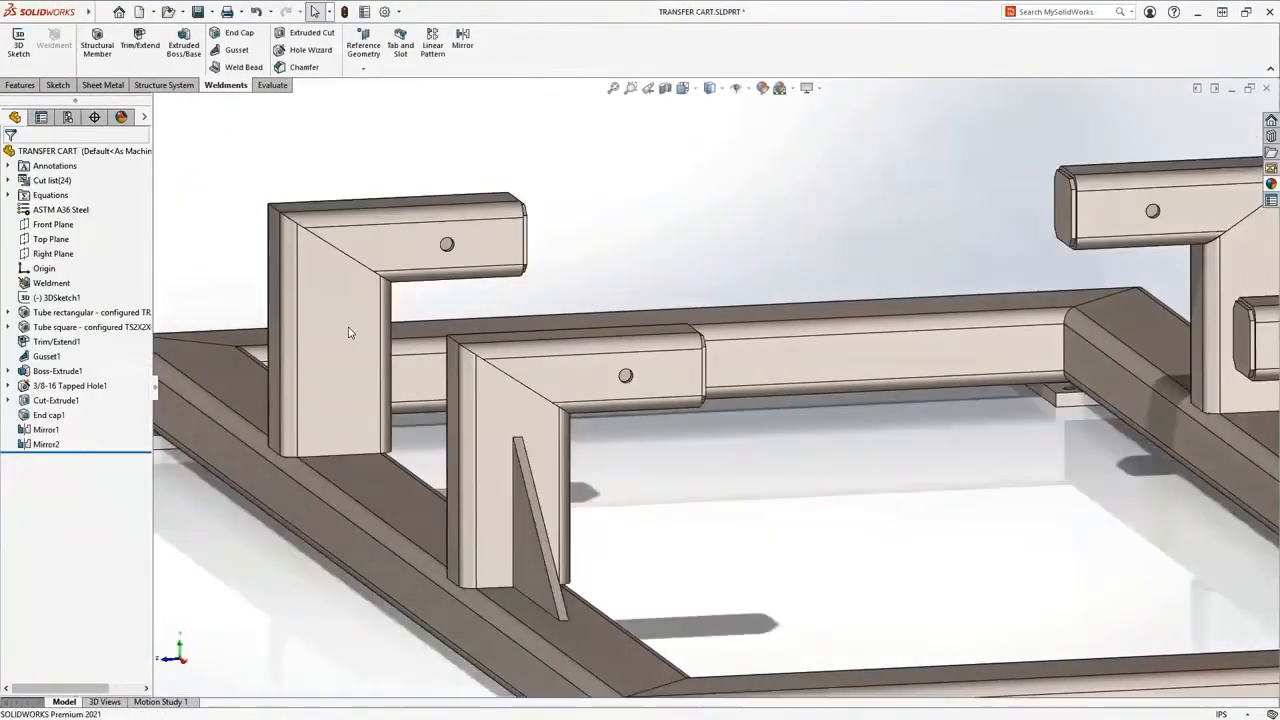
pyautogui.moveTo(349, 331); pyautogui.dragTo(382, 345, button='middle')
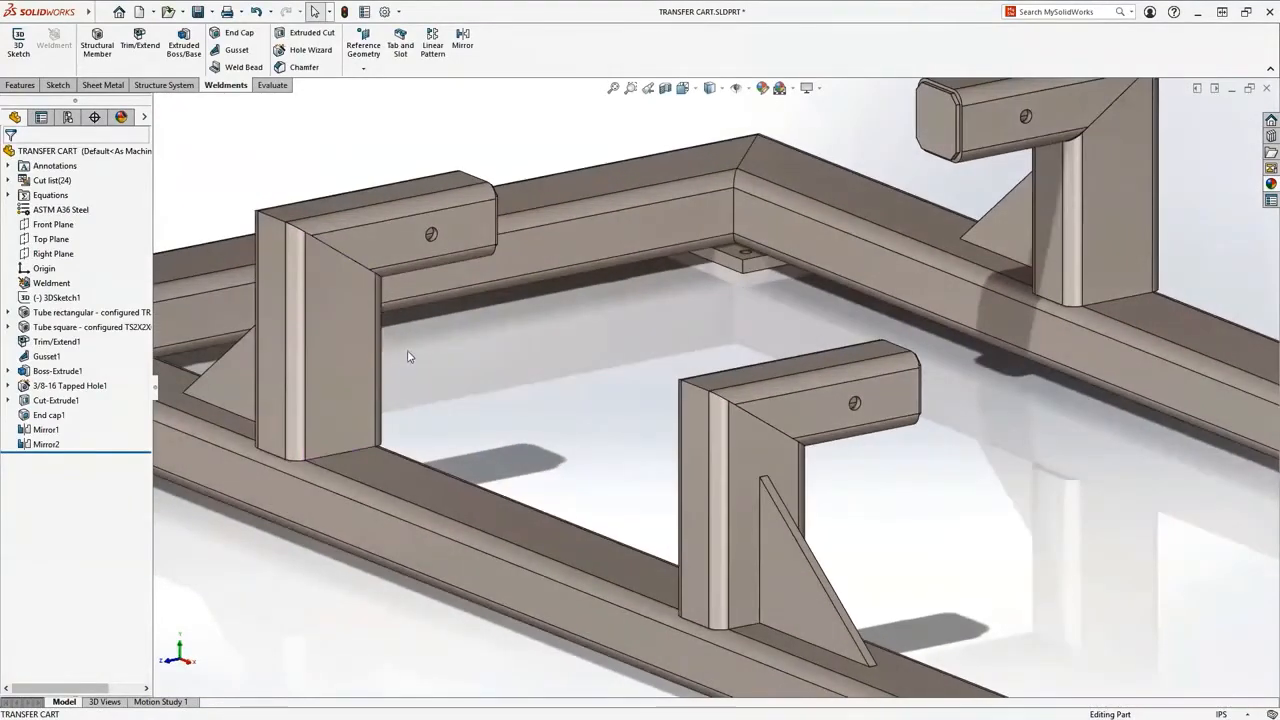
pyautogui.scroll(-5, 406, 357)
pyautogui.moveTo(514, 405); pyautogui.dragTo(518, 411, button='middle')
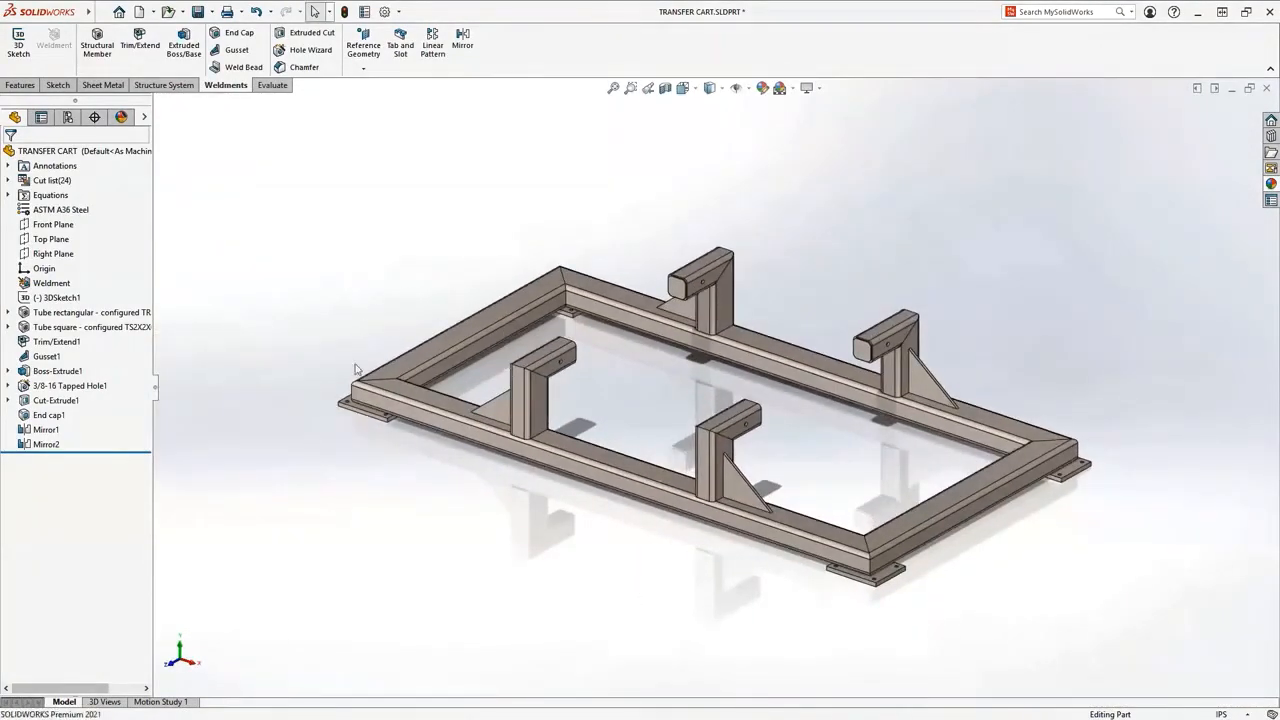
# Step: Edit the transfer cart's appearance and try a yellow swatch (192, 192, 0) and a green spectrum colour (45, 247, 0)
pyautogui.click(762, 88)
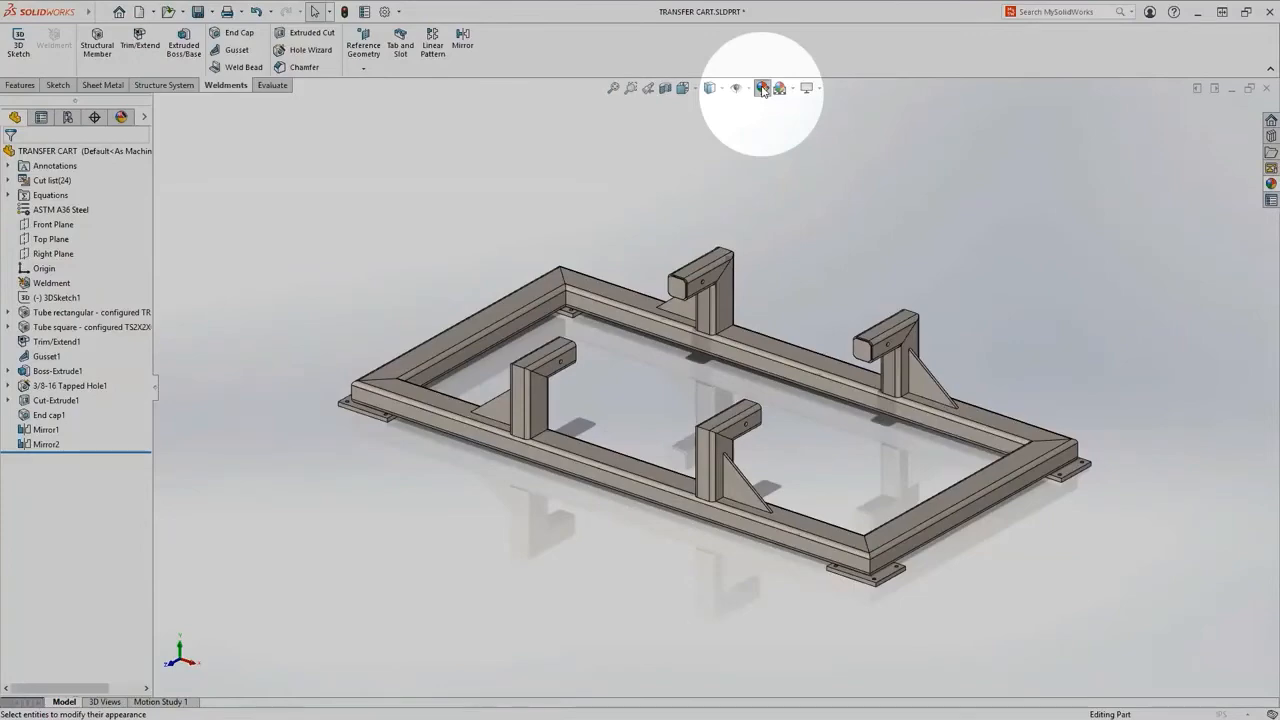
pyautogui.click(762, 89)
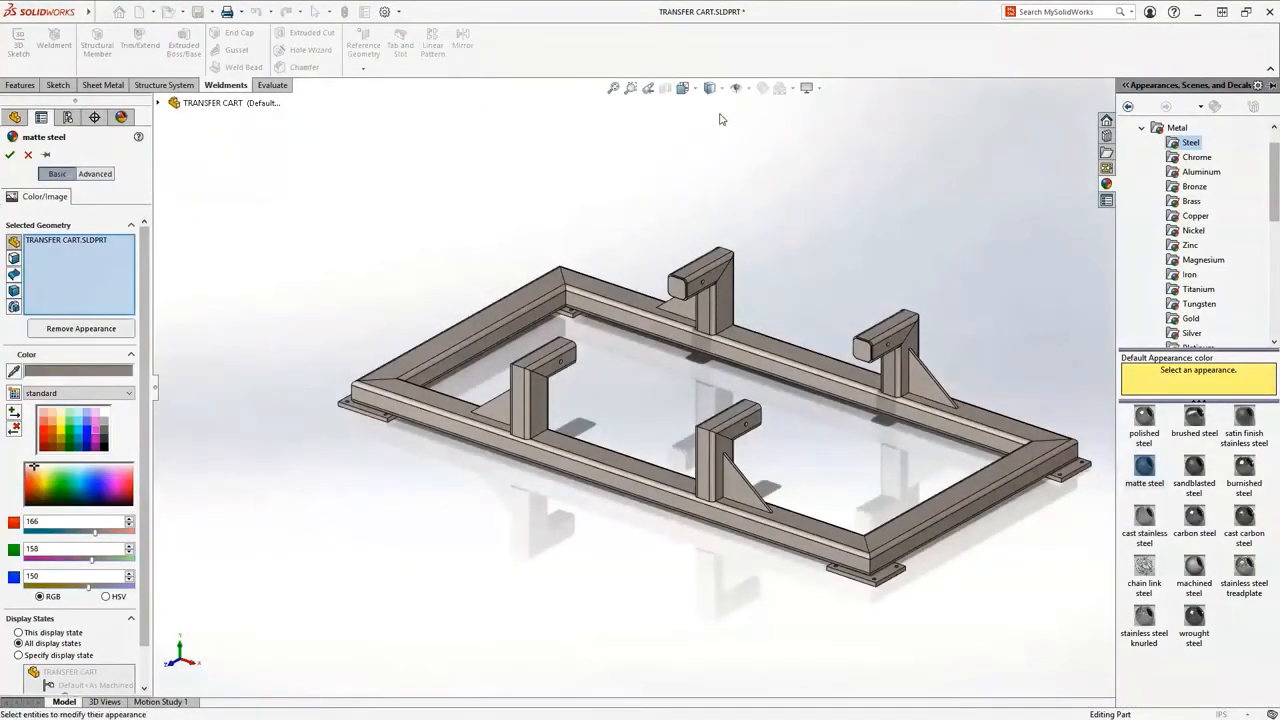
pyautogui.click(72, 434)
pyautogui.click(46, 425)
pyautogui.click(63, 442)
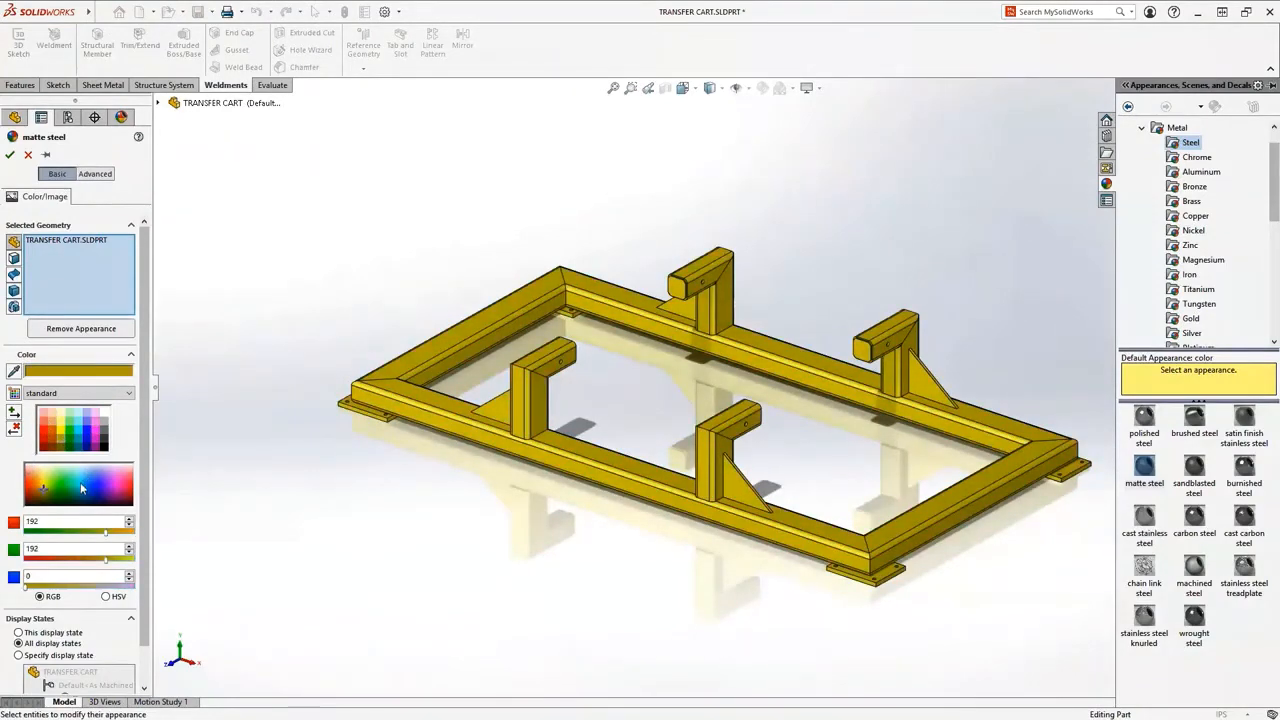
pyautogui.moveTo(84, 483)
pyautogui.mouseDown()
pyautogui.moveTo(104, 486)
pyautogui.moveTo(59, 486)
pyautogui.mouseUp()
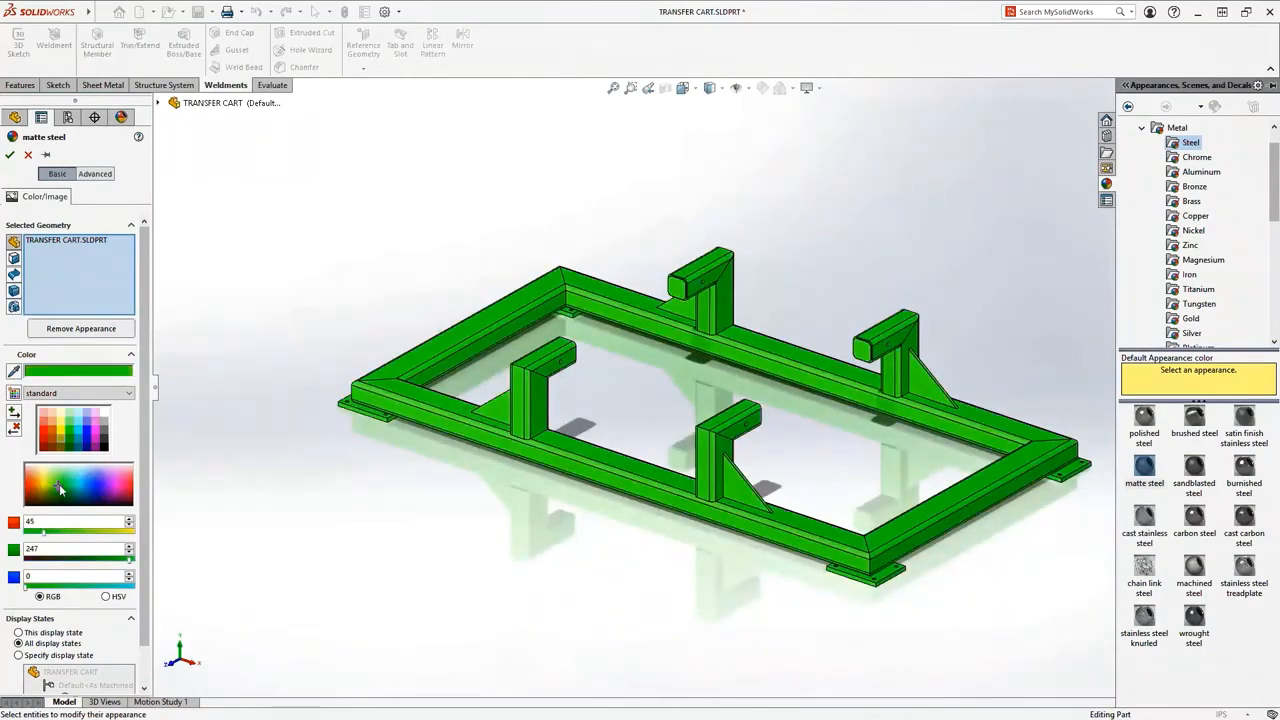
# Step: Restore the modelling window to a smaller size and arrange it beside the browser showing squarerobots.com
pyautogui.doubleClick(555, 15)
pyautogui.click(209, 143)
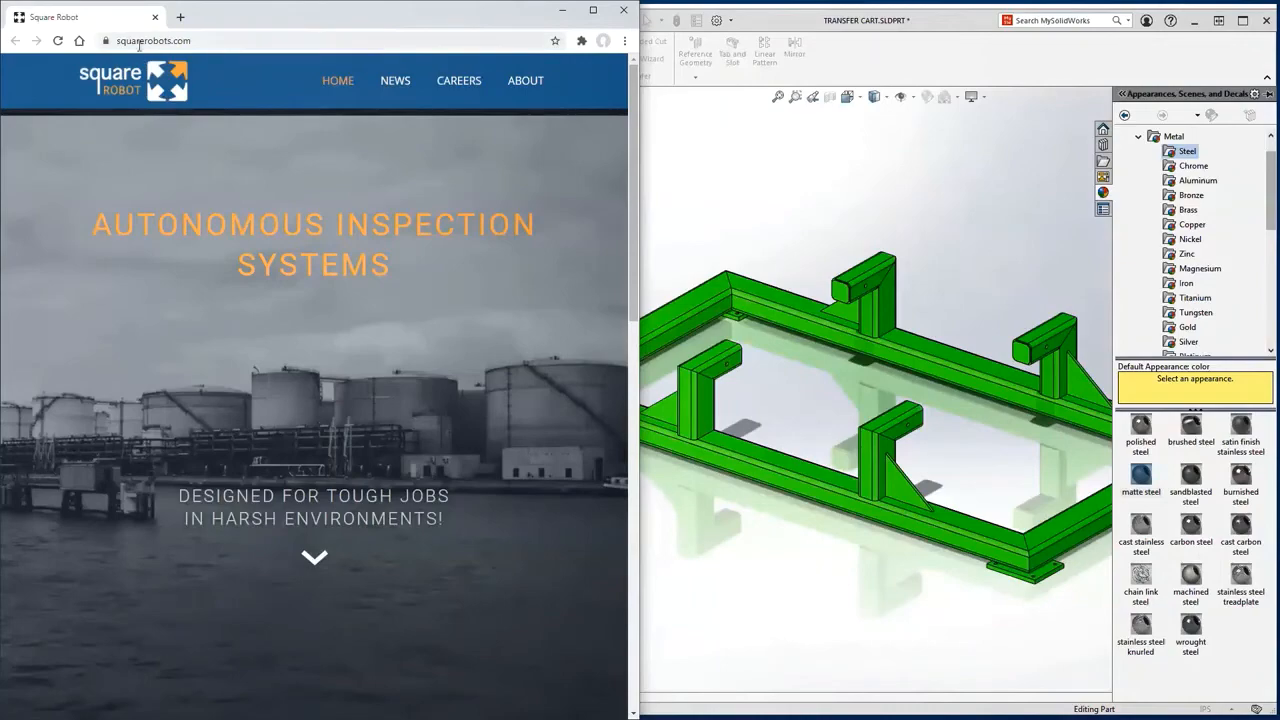
pyautogui.moveTo(634, 245); pyautogui.dragTo(626, 214)
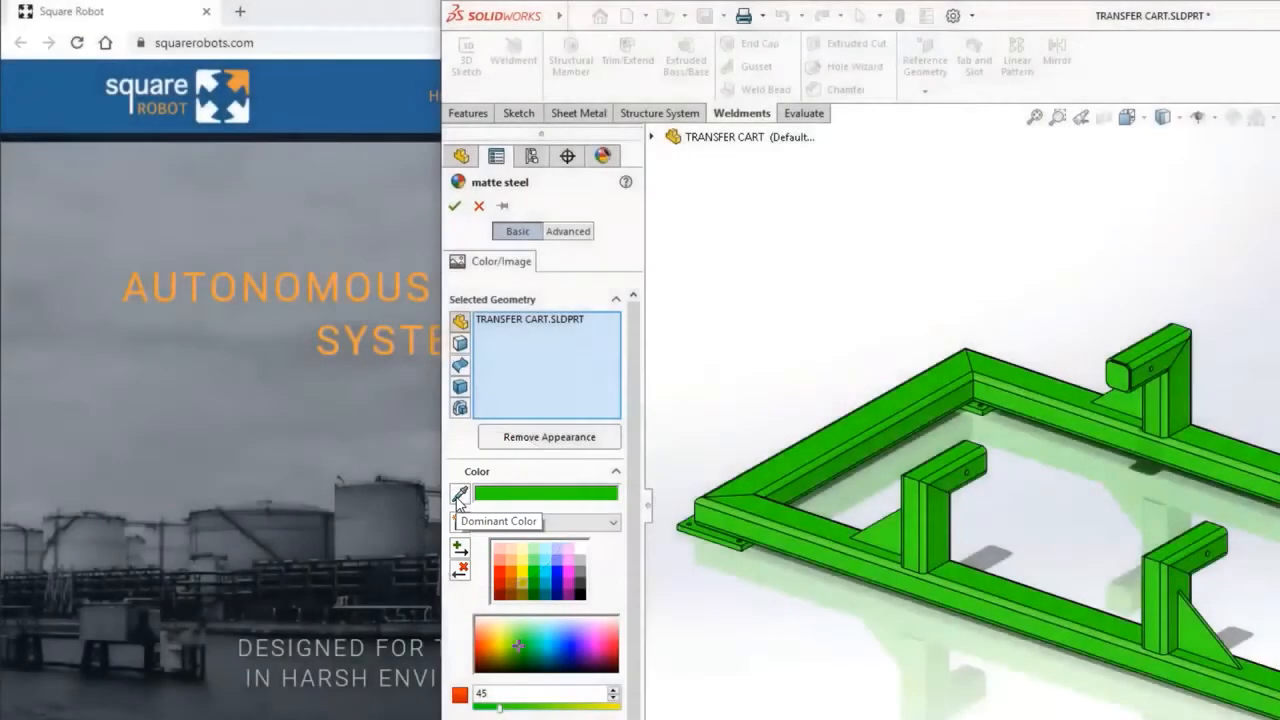
# Step: Sample the blue of the Square Robot website header as the whole cart's colour and apply it, keeping the appearance settings pinned open
pyautogui.click(459, 495)
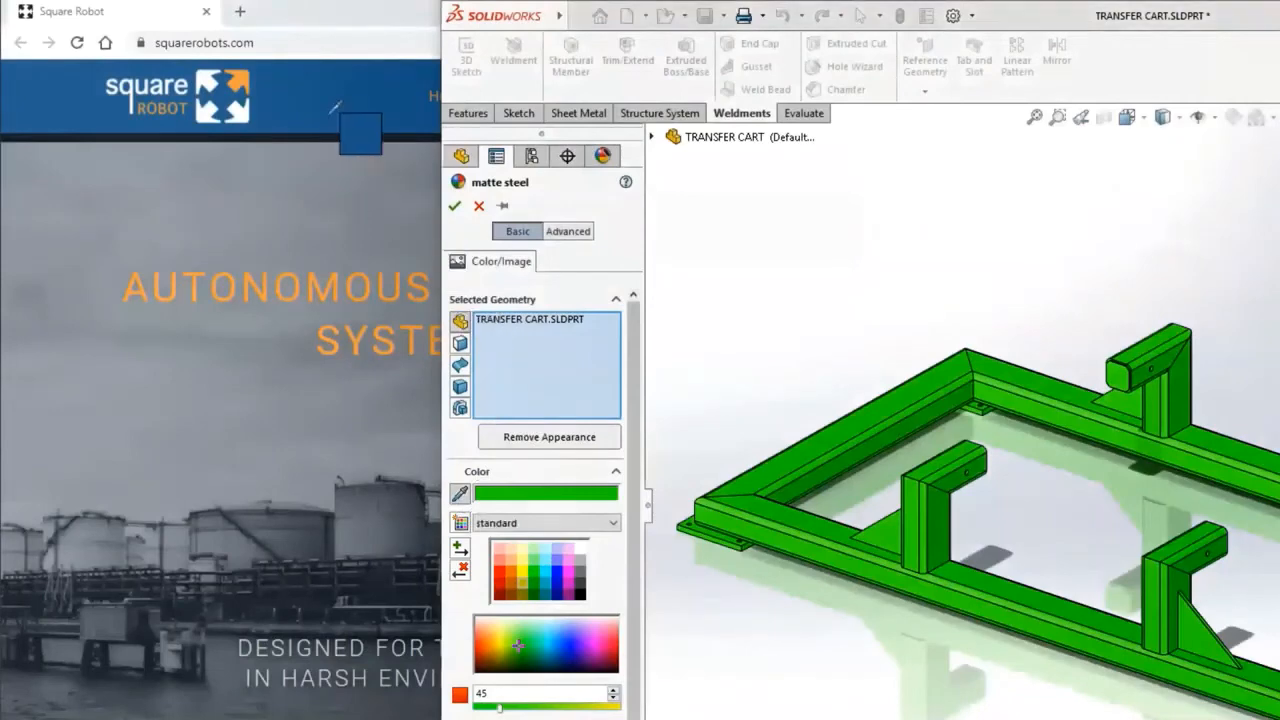
pyautogui.click(335, 107)
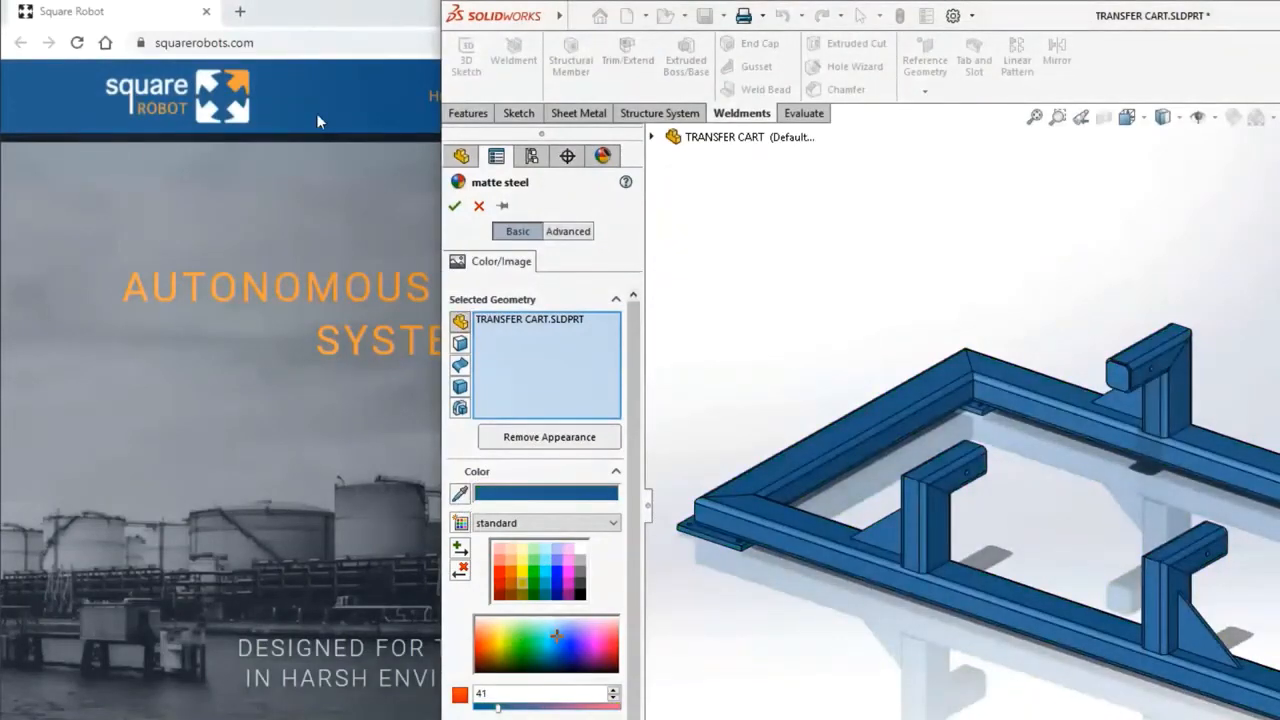
pyautogui.click(502, 206)
pyautogui.click(455, 207)
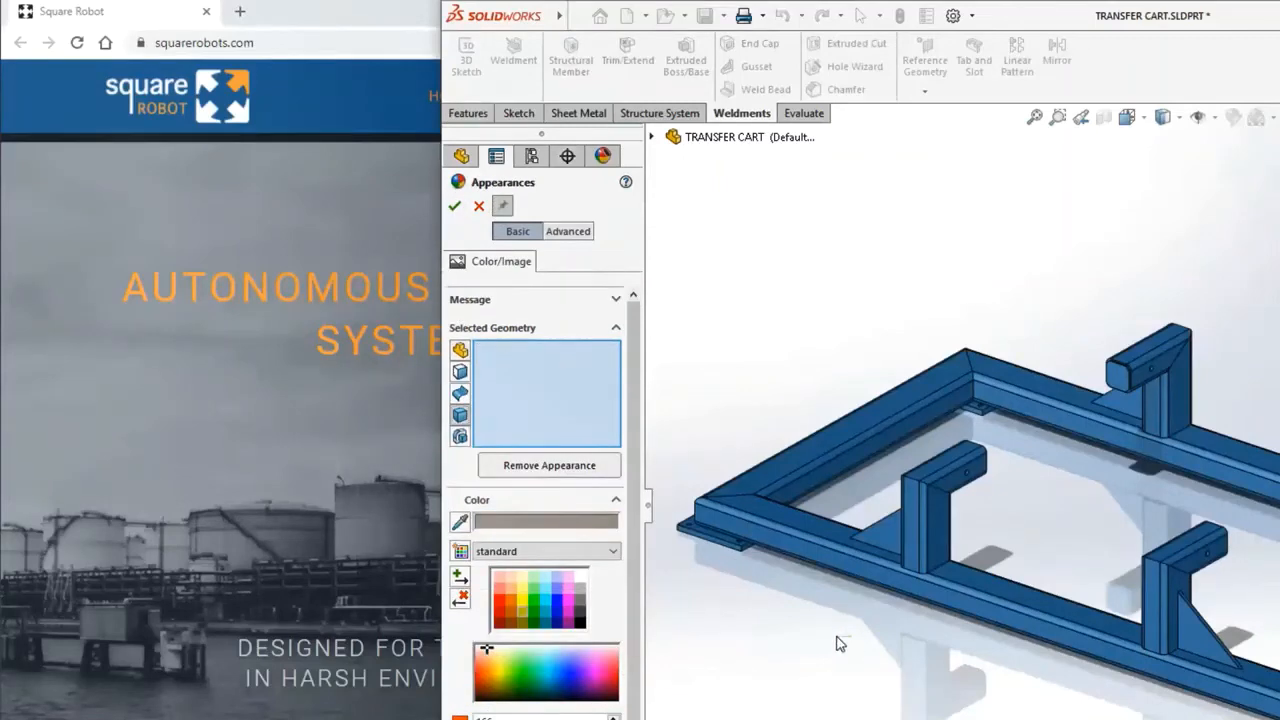
# Step: Select the nearest post's tubes, end cap and gusset as bodies and apply the orange sampled from the Square Robot logo
pyautogui.moveTo(850, 636); pyautogui.dragTo(1010, 428)
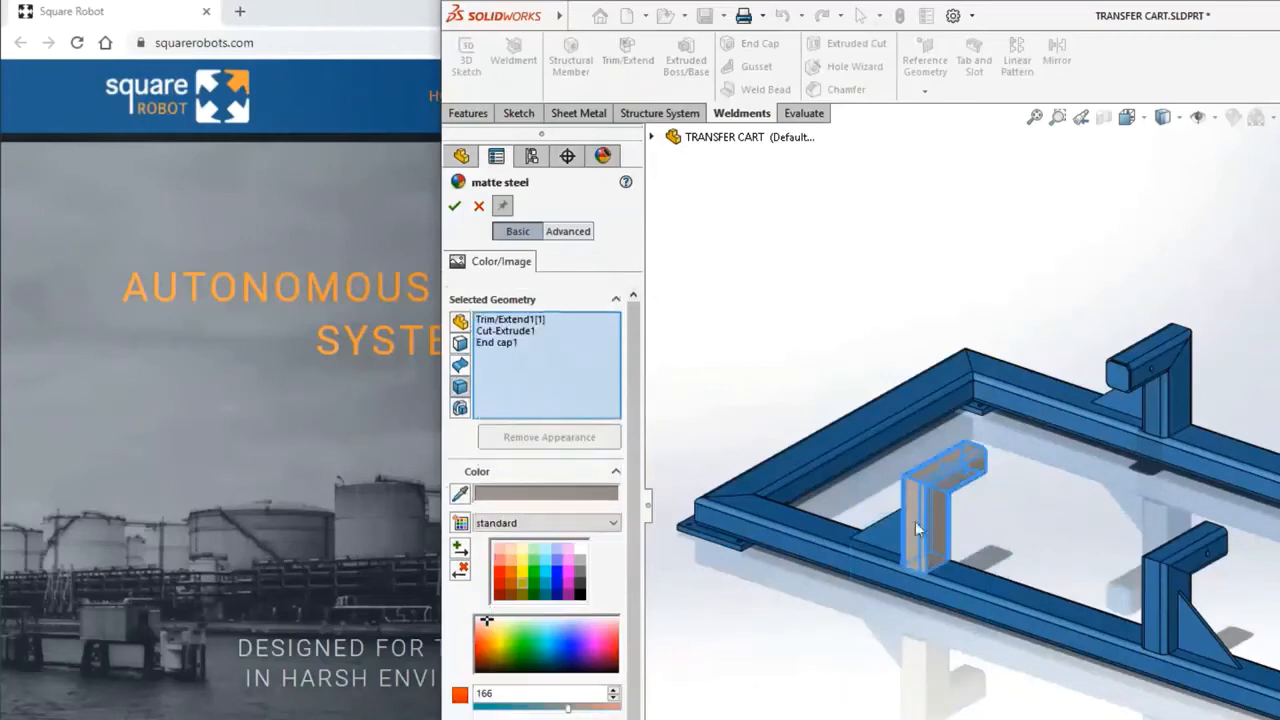
pyautogui.click(884, 536)
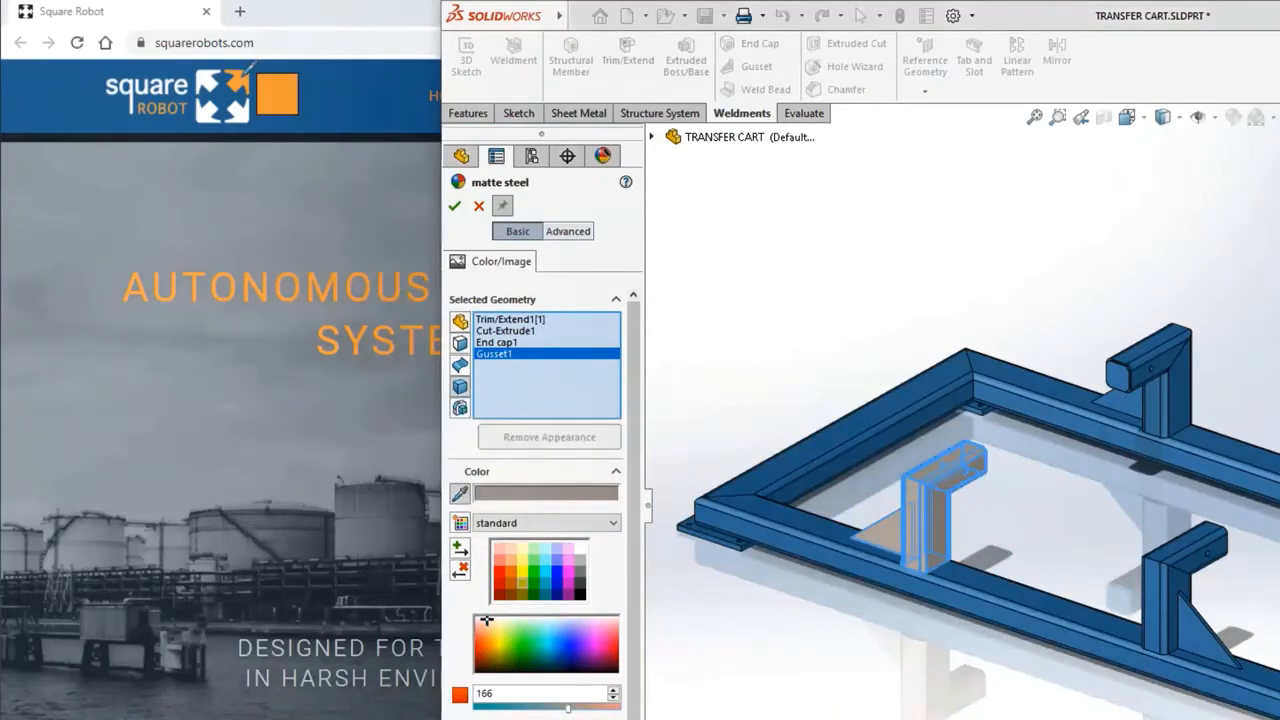
pyautogui.click(238, 86)
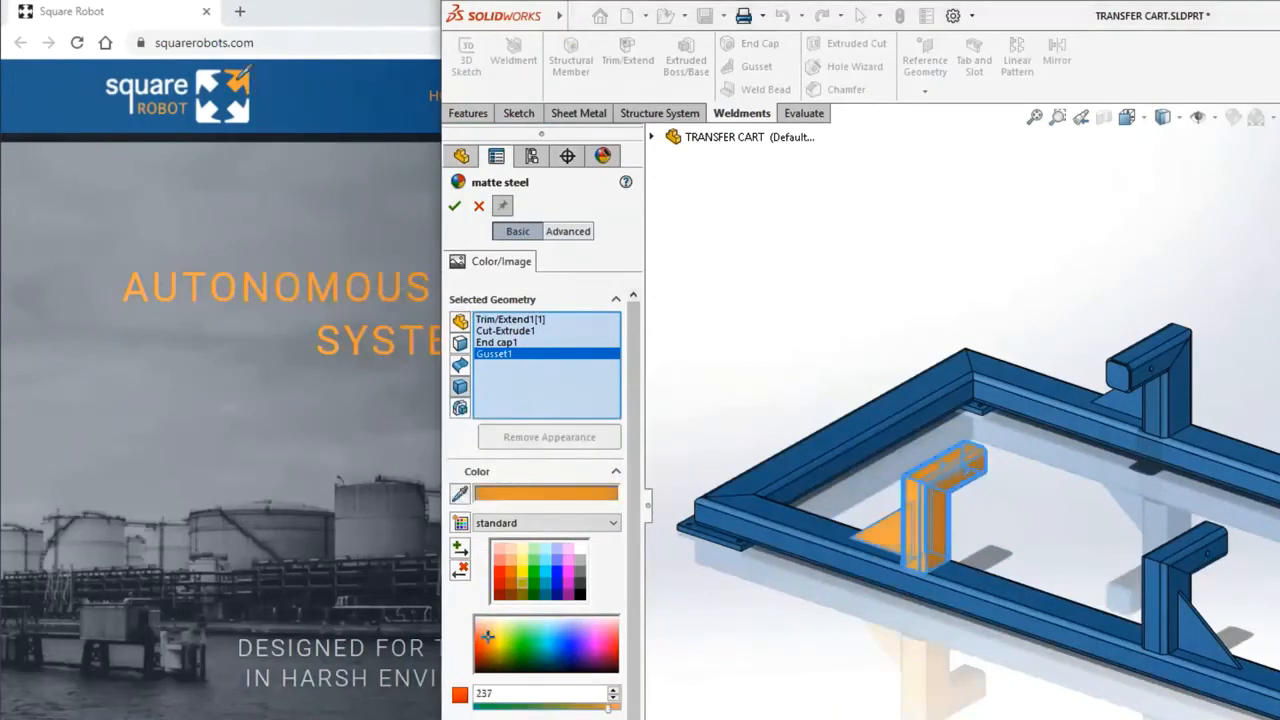
pyautogui.click(454, 205)
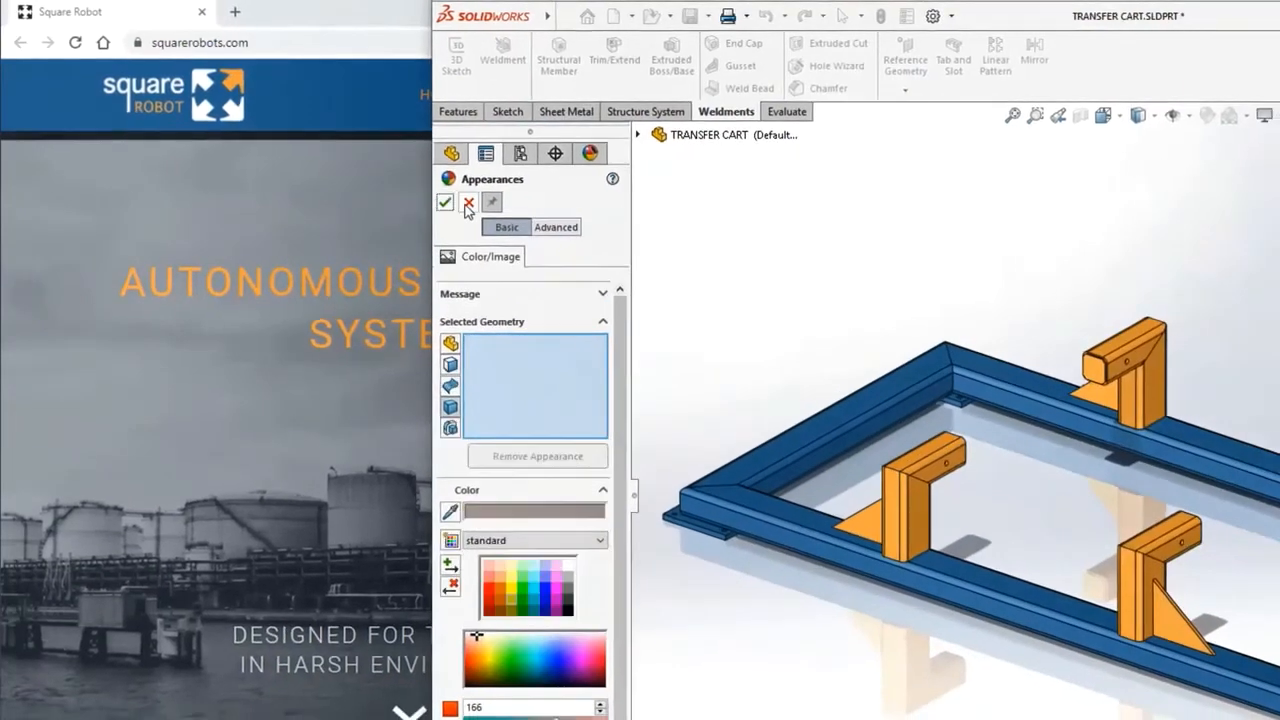
# Step: Close the appearance settings and maximize the modelling window
pyautogui.click(468, 204)
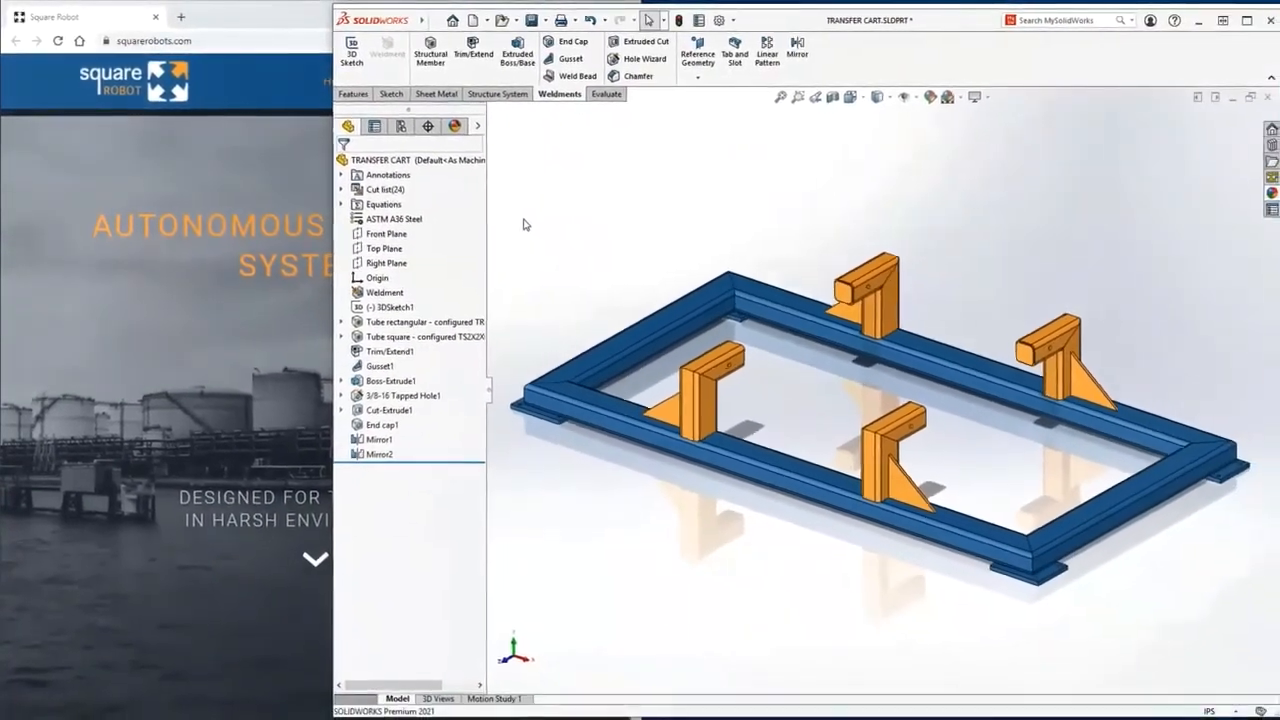
pyautogui.moveTo(802, 359); pyautogui.dragTo(798, 390, button='middle')
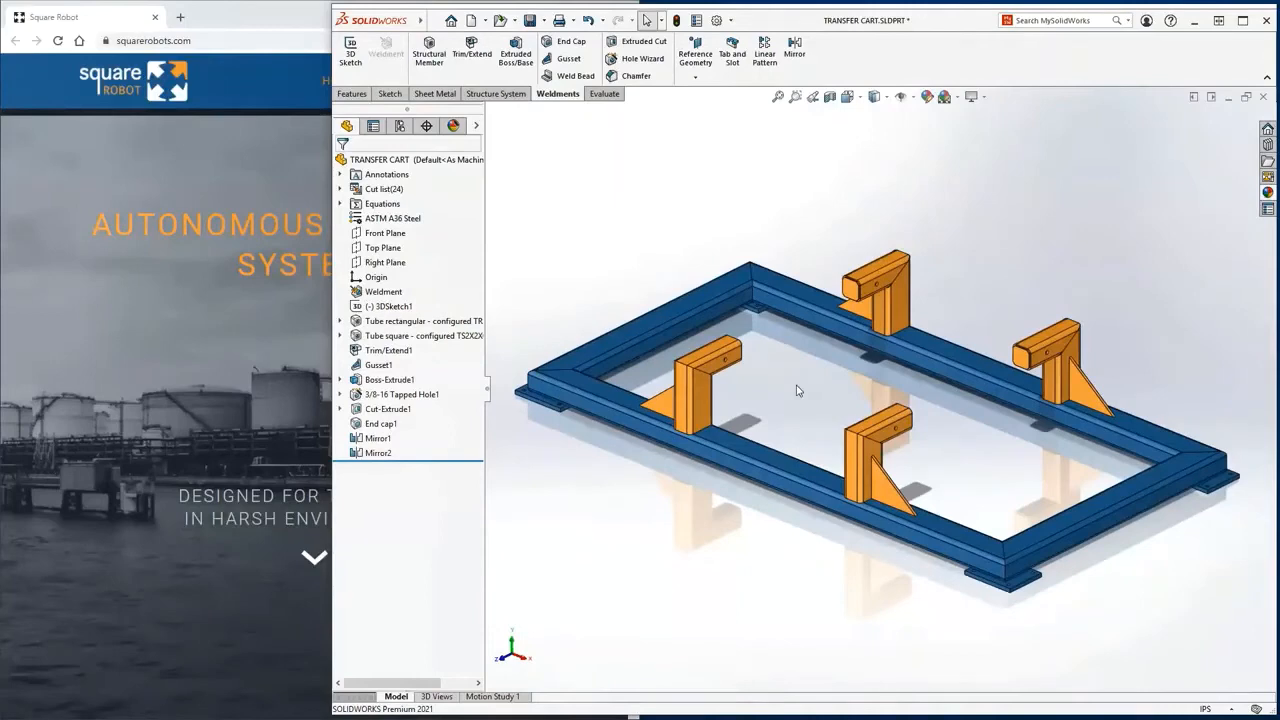
pyautogui.doubleClick(821, 18)
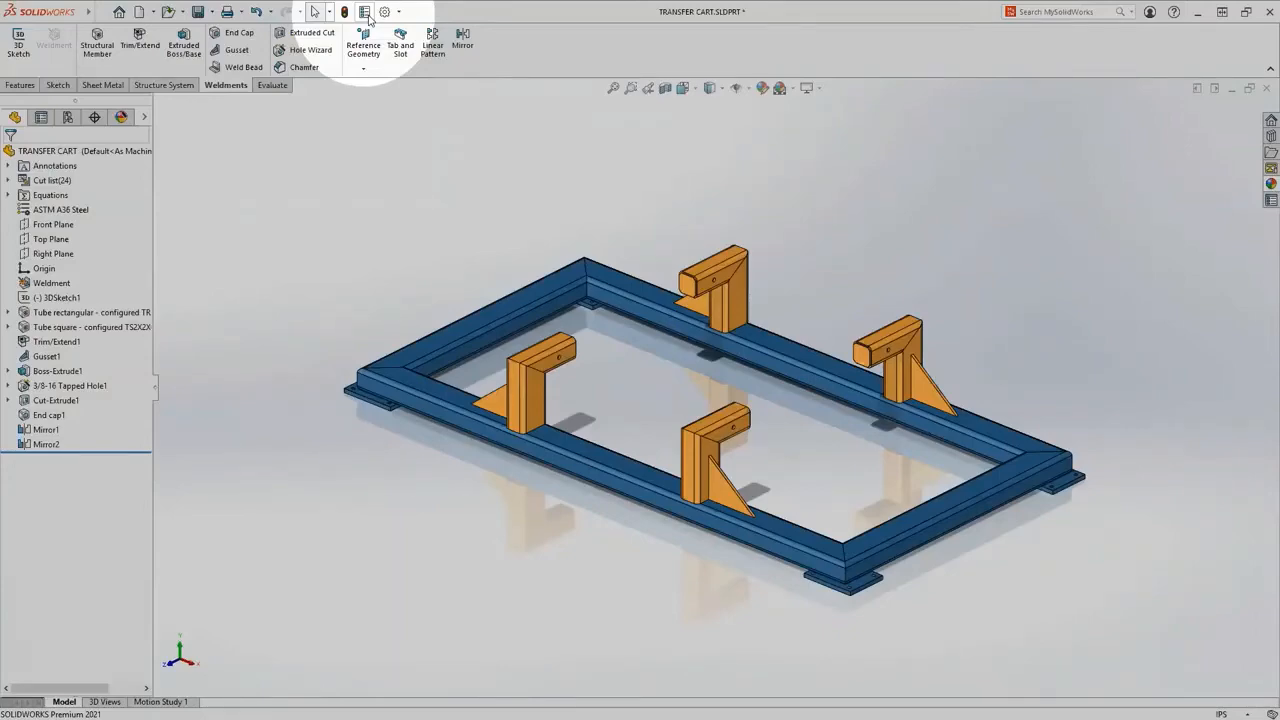
# Step: Add a configuration-specific Cost Estimate property of type Equation to the transfer cart's file properties
pyautogui.click(366, 13)
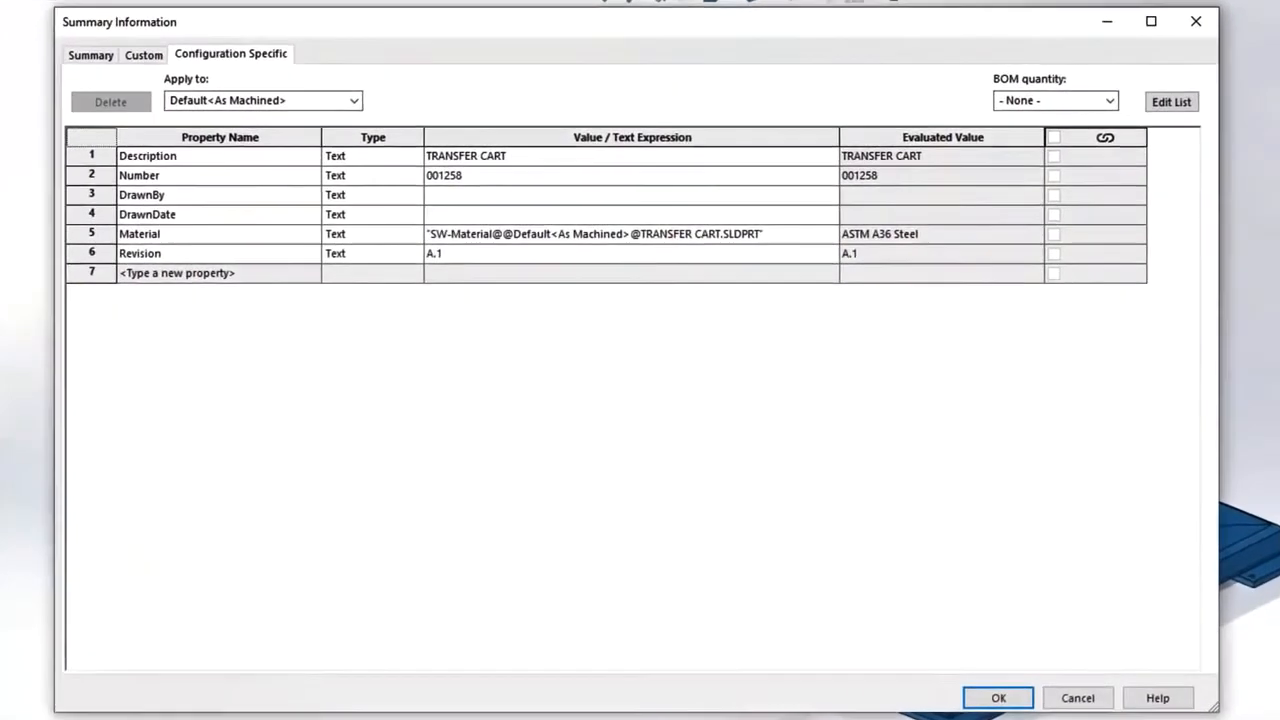
pyautogui.click(272, 272)
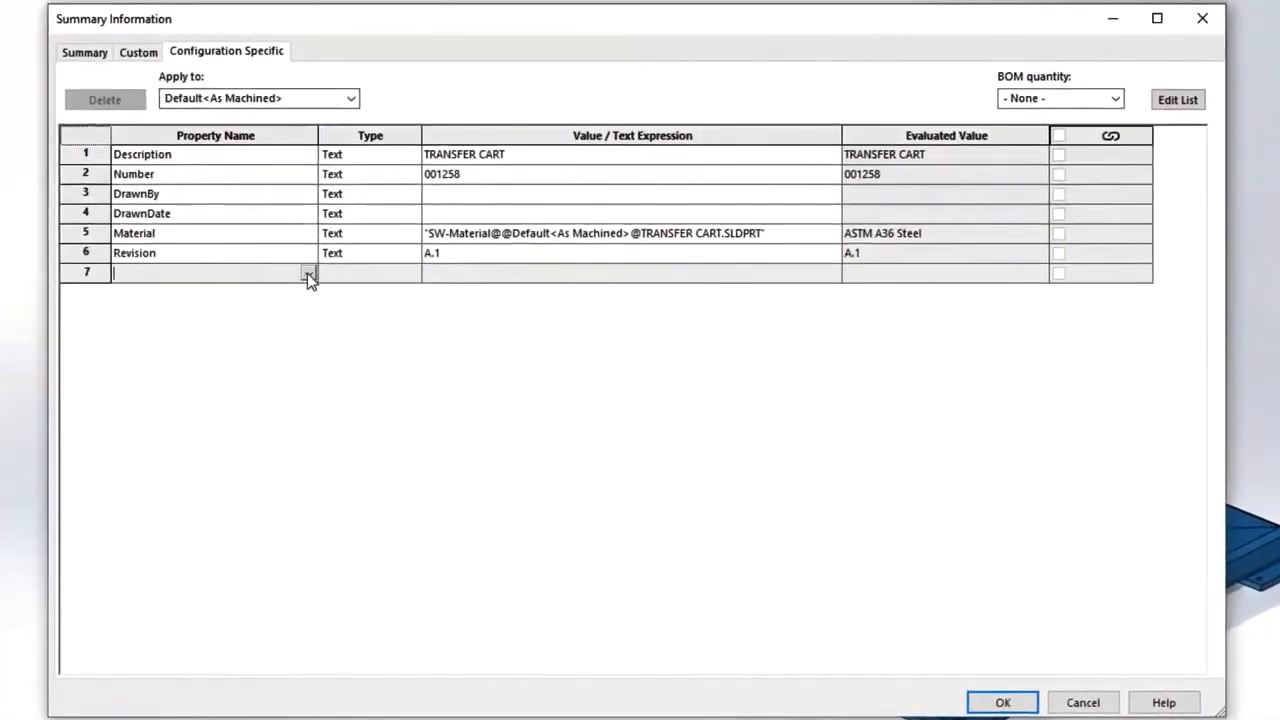
pyautogui.click(308, 273)
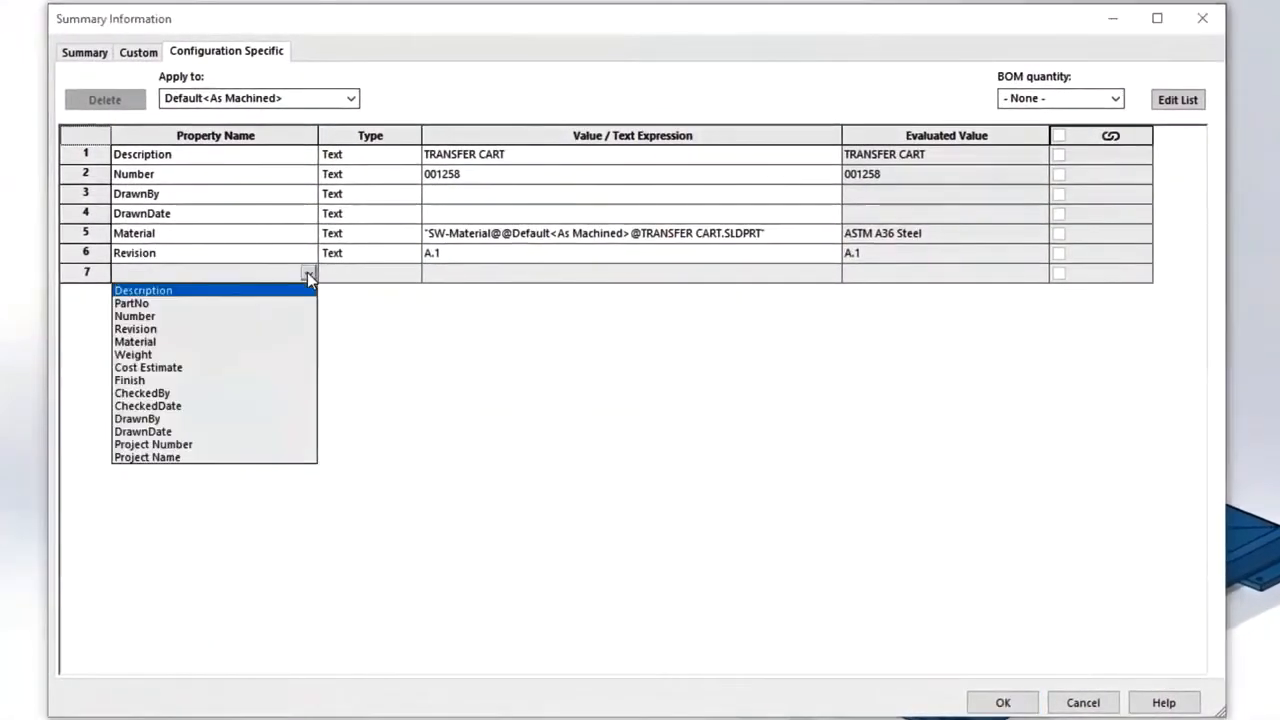
pyautogui.click(238, 368)
pyautogui.click(378, 271)
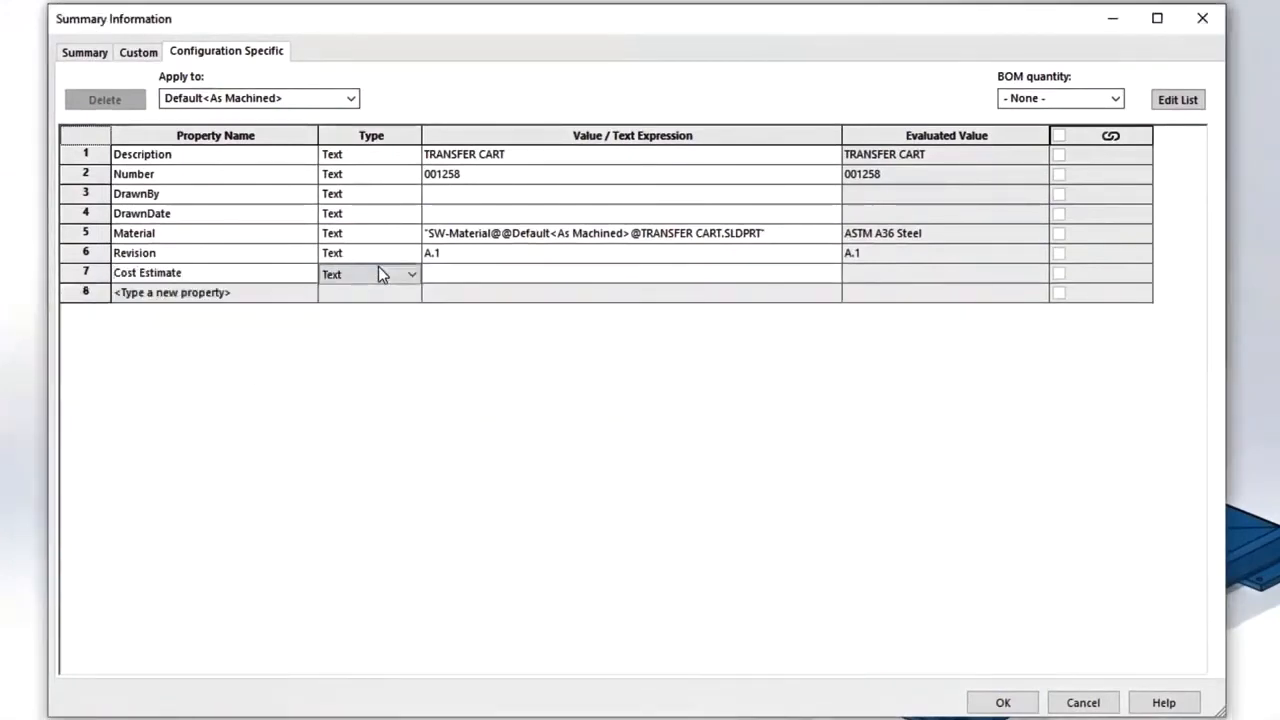
pyautogui.click(411, 276)
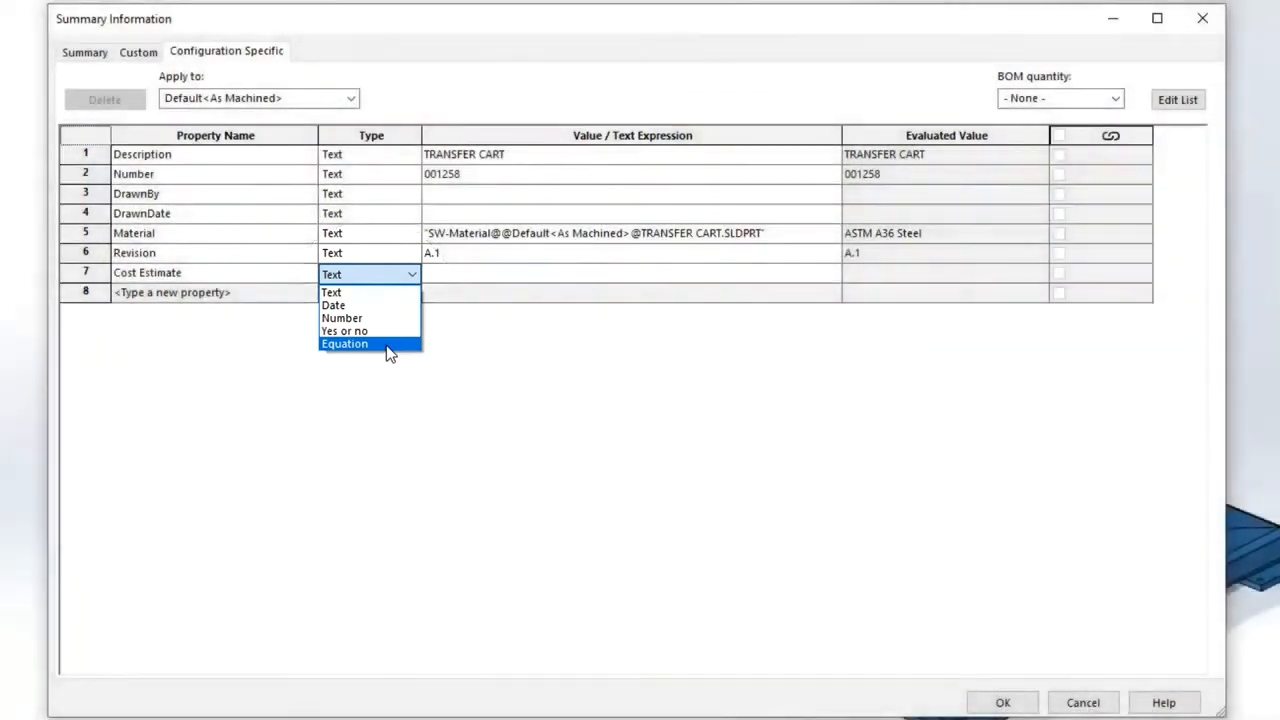
pyautogui.click(390, 347)
# Step: Define Cost Estimate as the global variable Est. finished cost $/lb multiplied by SW-Mass, and accept the file properties
pyautogui.click(441, 279)
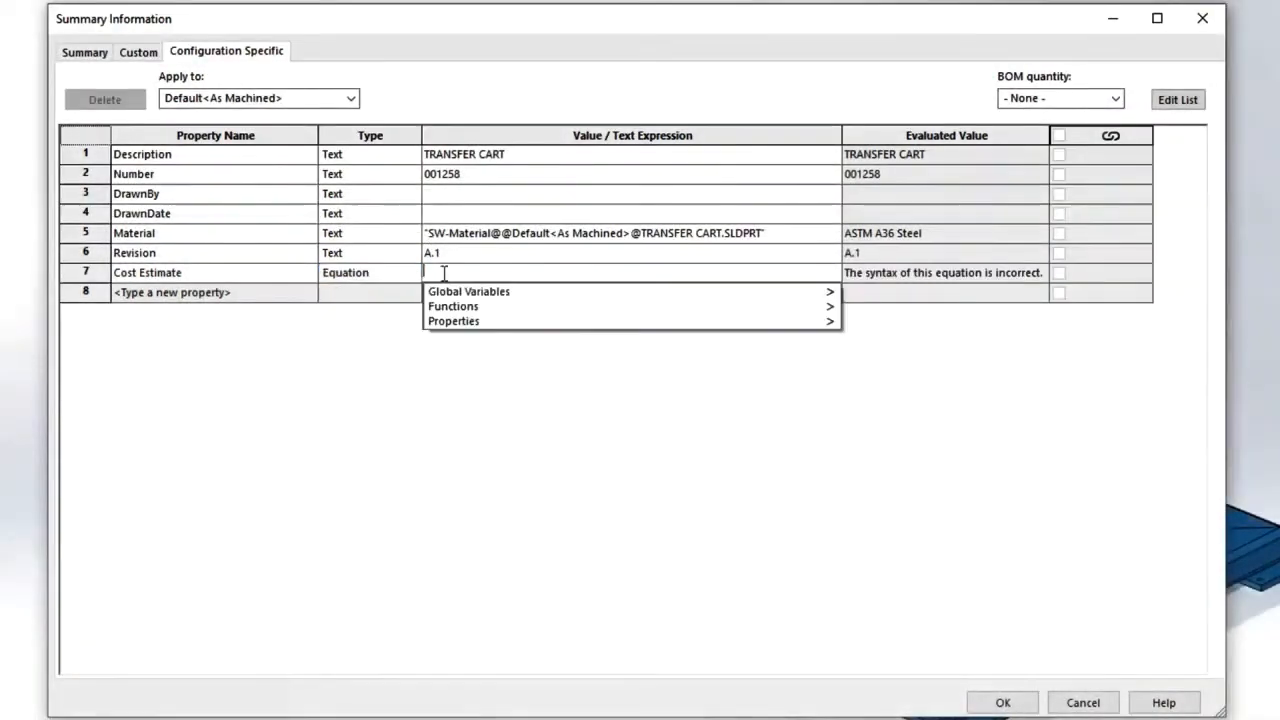
pyautogui.moveTo(463, 296)
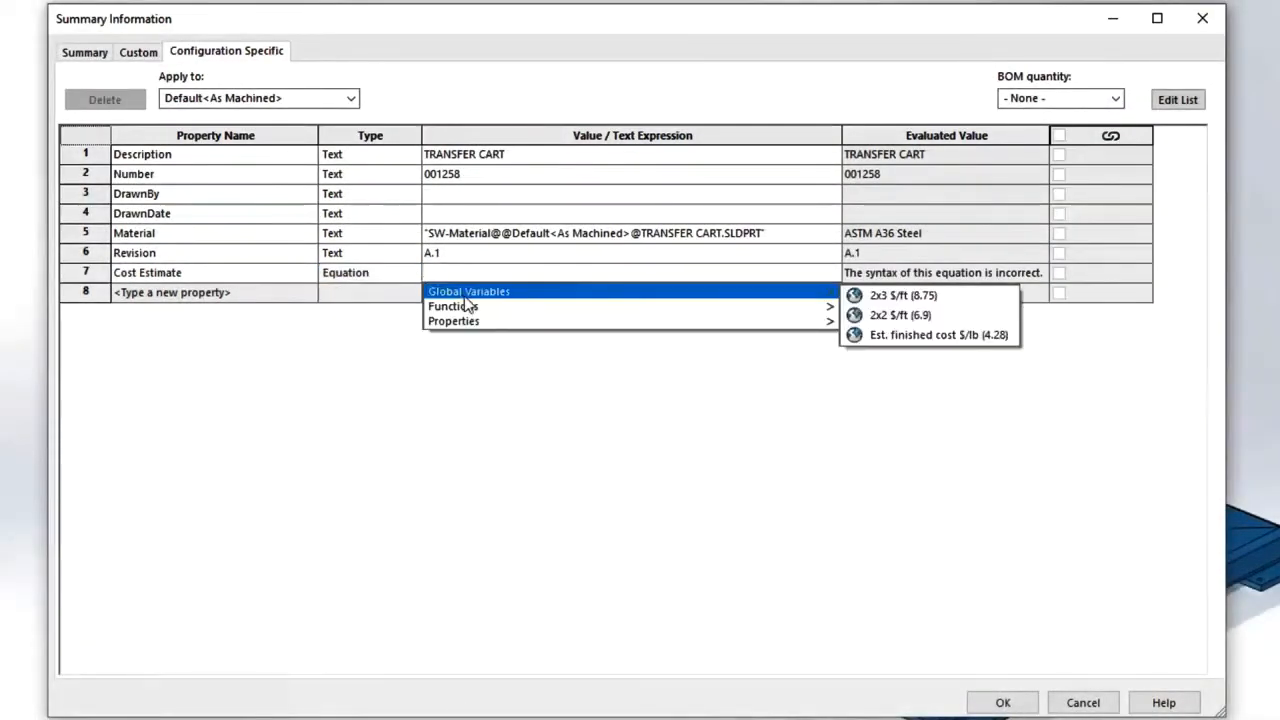
pyautogui.moveTo(668, 322)
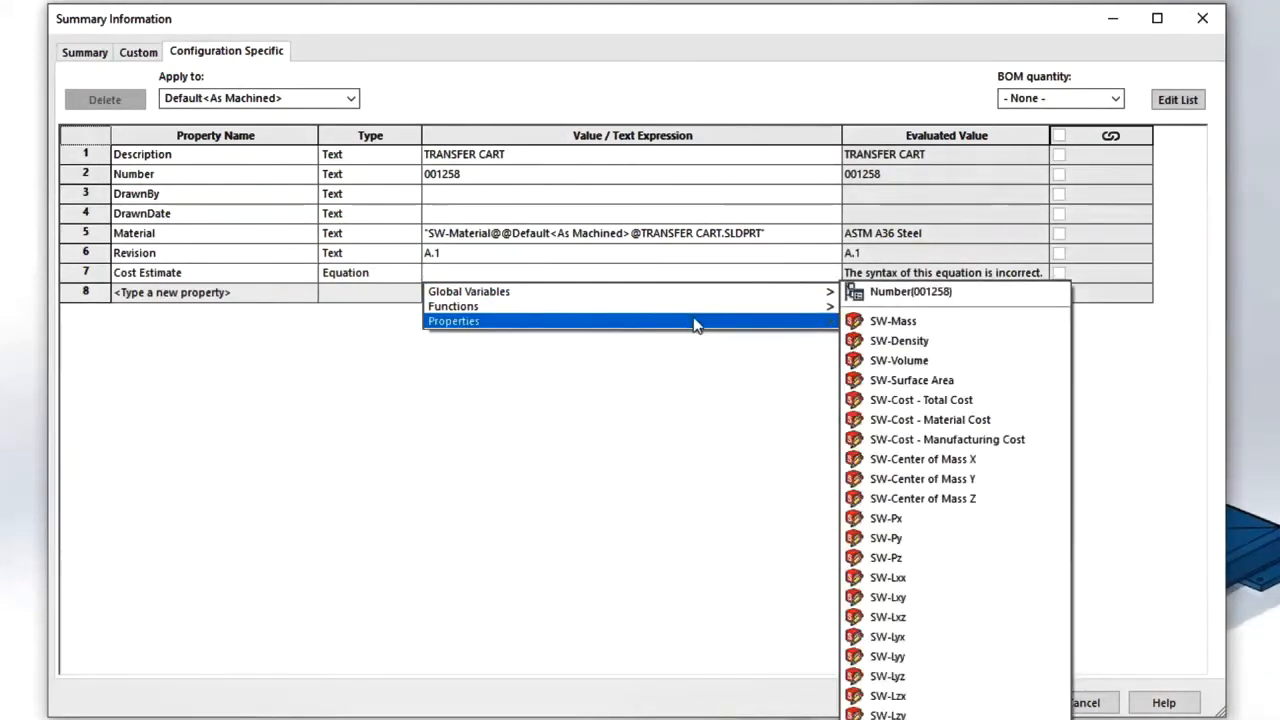
pyautogui.moveTo(733, 299)
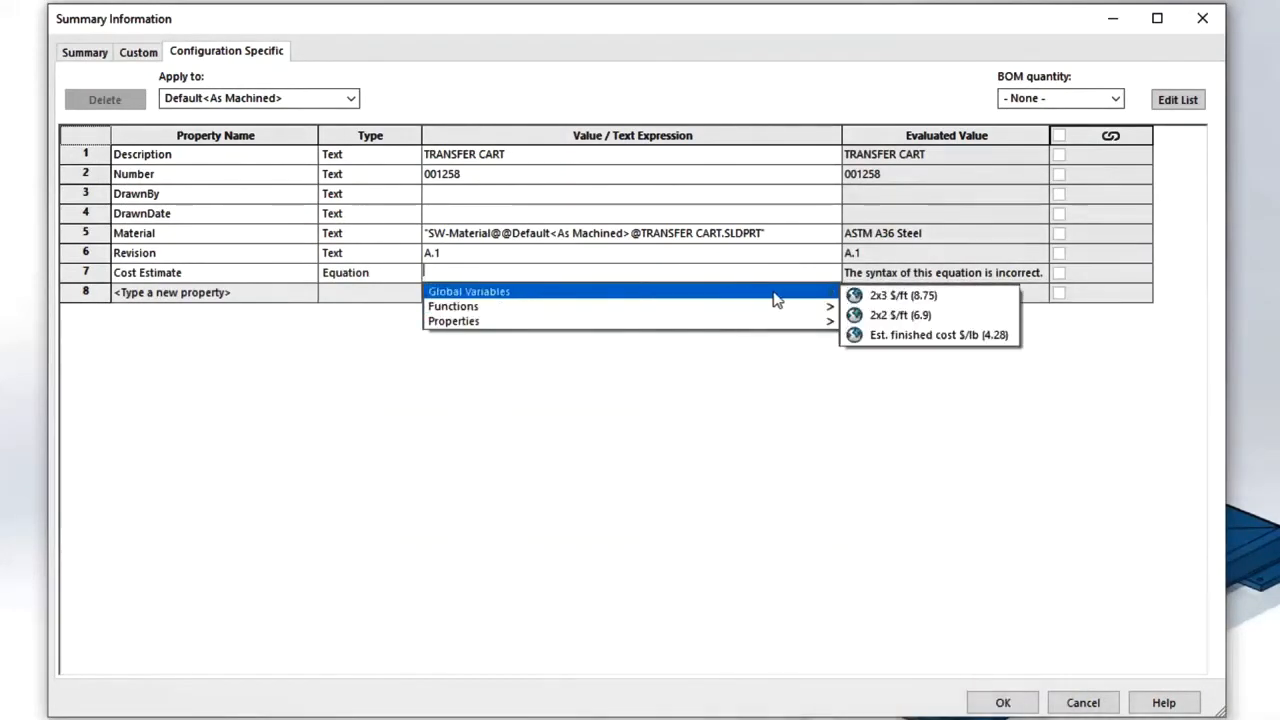
pyautogui.click(909, 336)
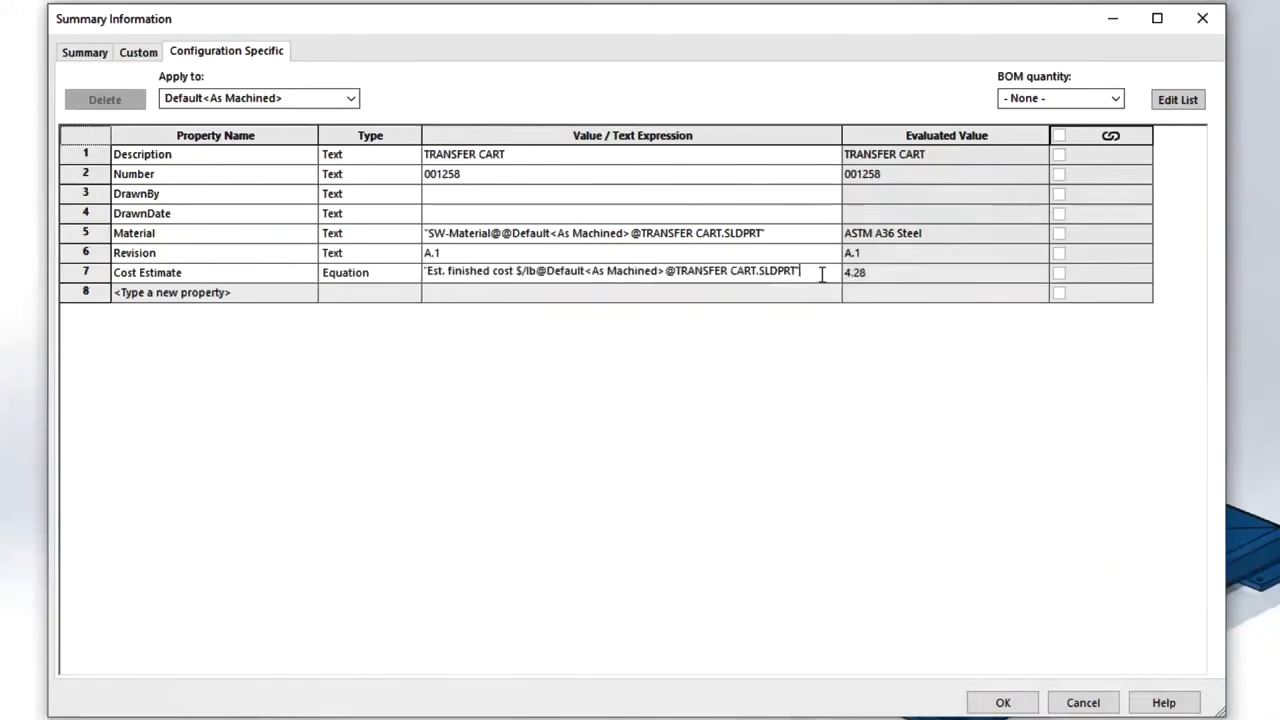
pyautogui.write('*')
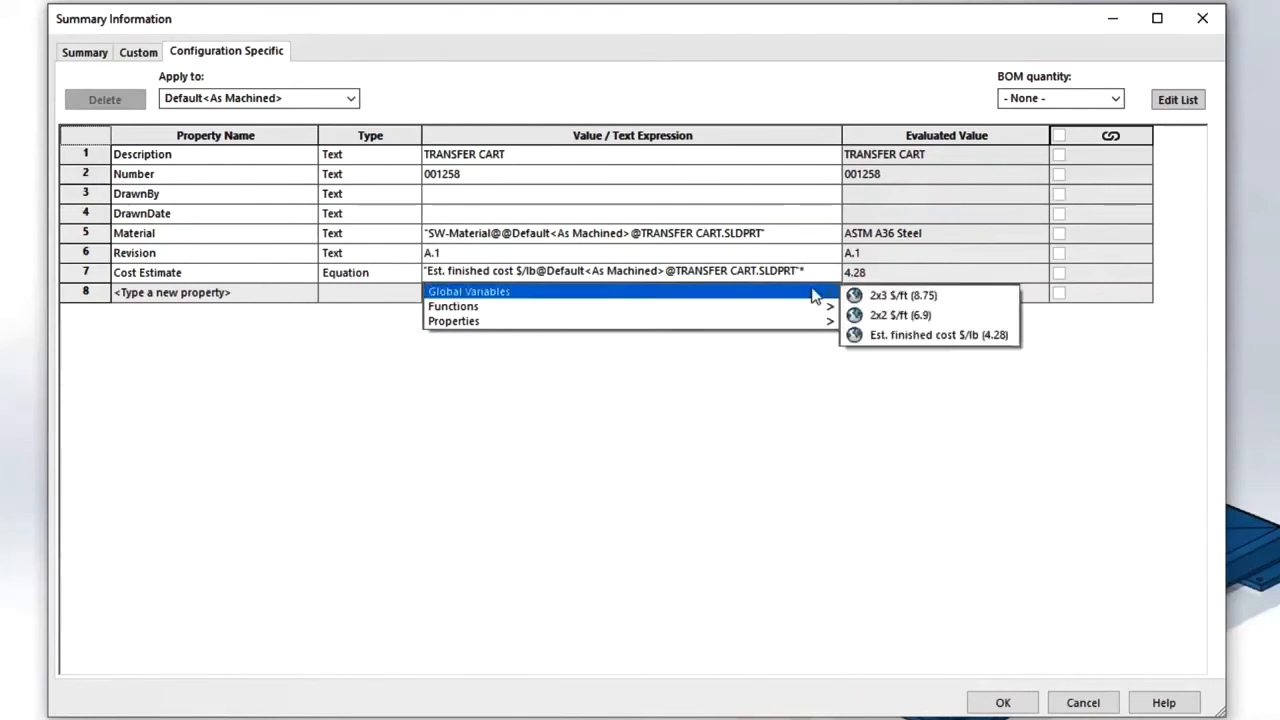
pyautogui.moveTo(812, 321)
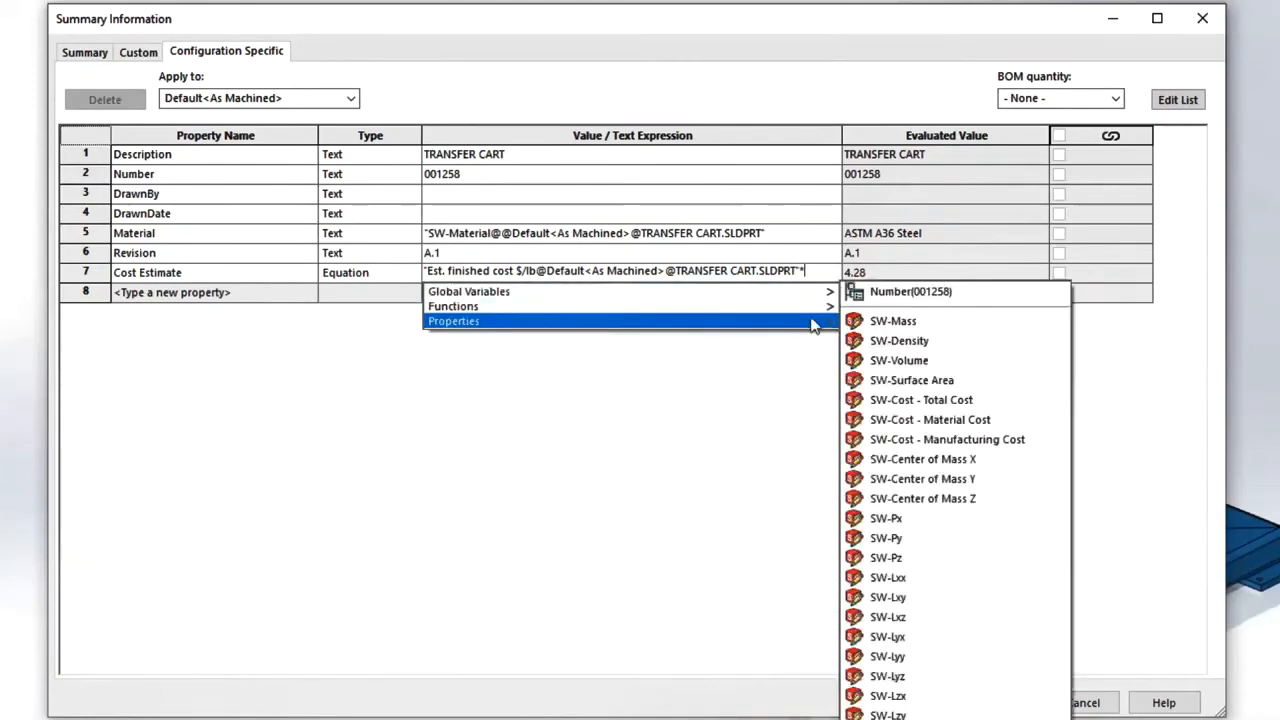
pyautogui.click(868, 322)
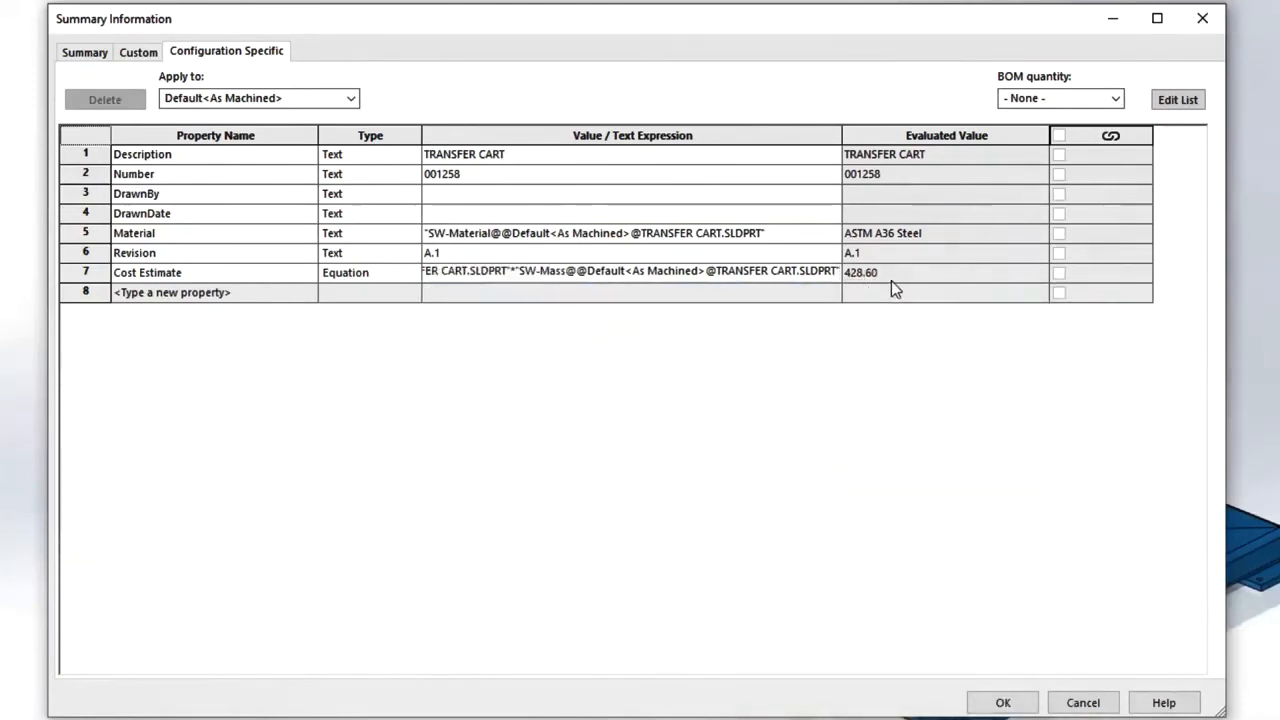
pyautogui.click(1001, 703)
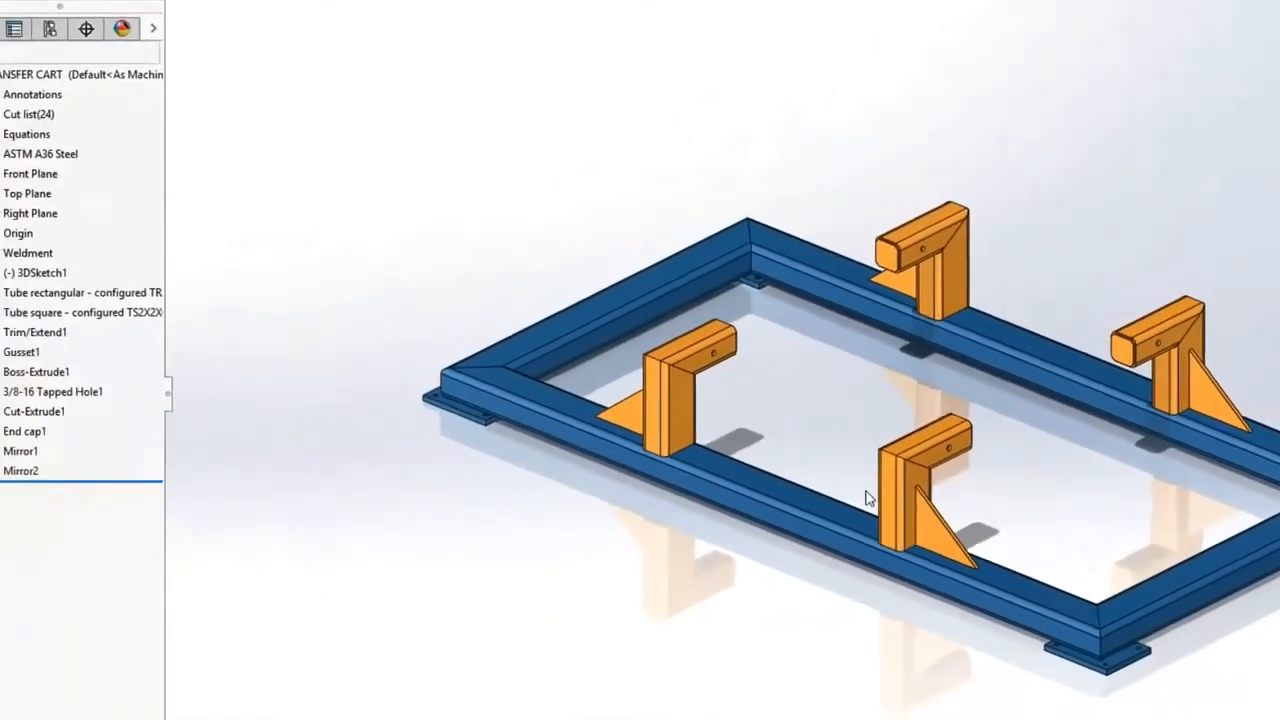
# Step: Expand the cut list and open the properties of the PLATE, 0.38 x 4 x 5.13 item
pyautogui.click(10, 112)
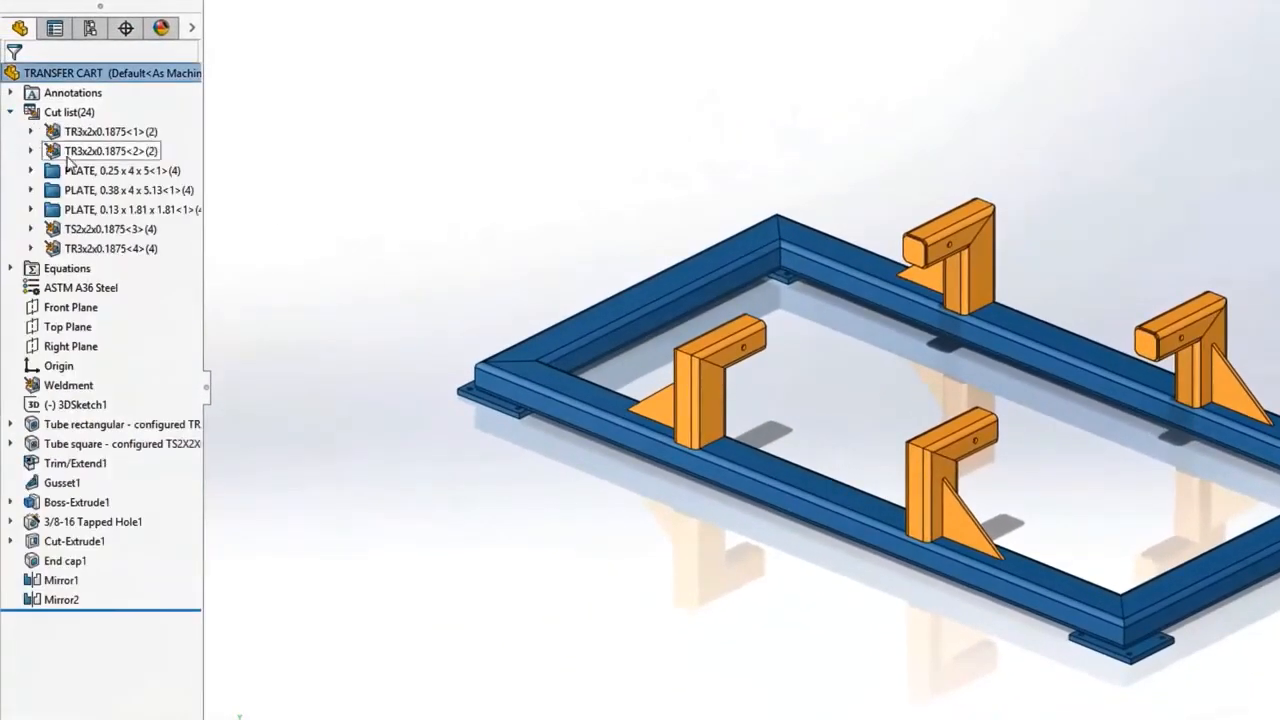
pyautogui.click(124, 193)
pyautogui.rightClick(162, 193)
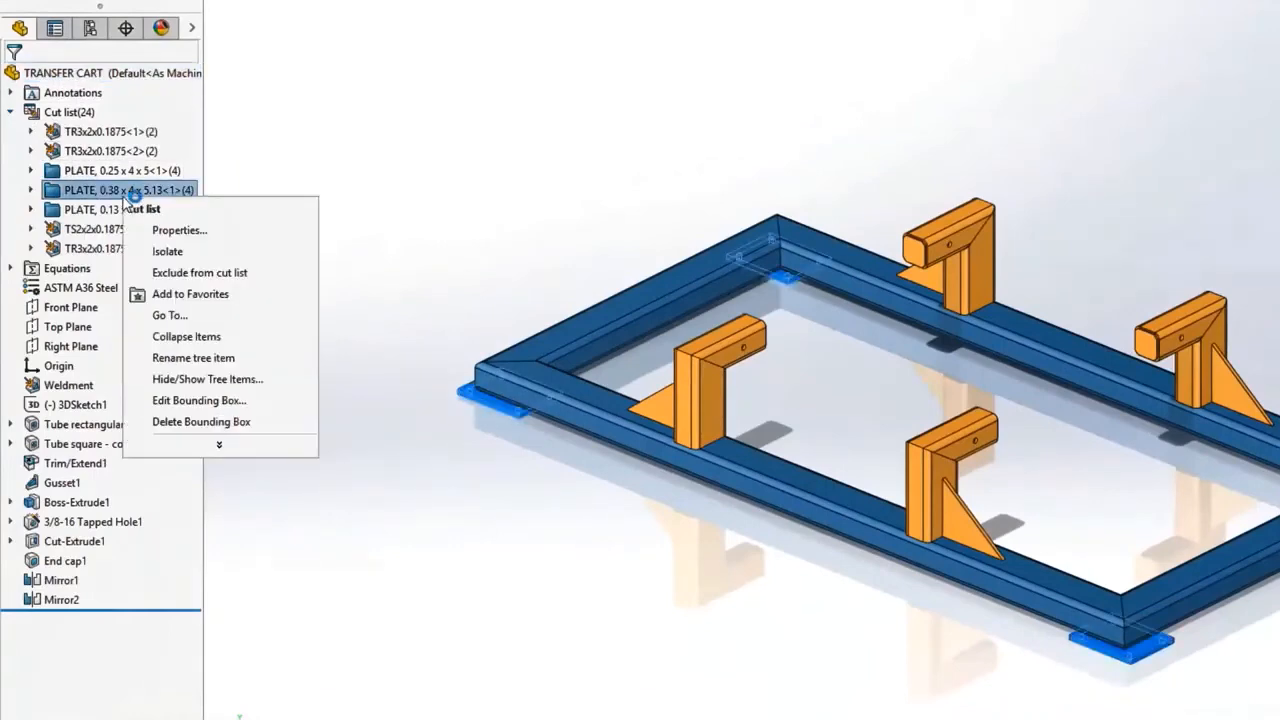
pyautogui.click(180, 231)
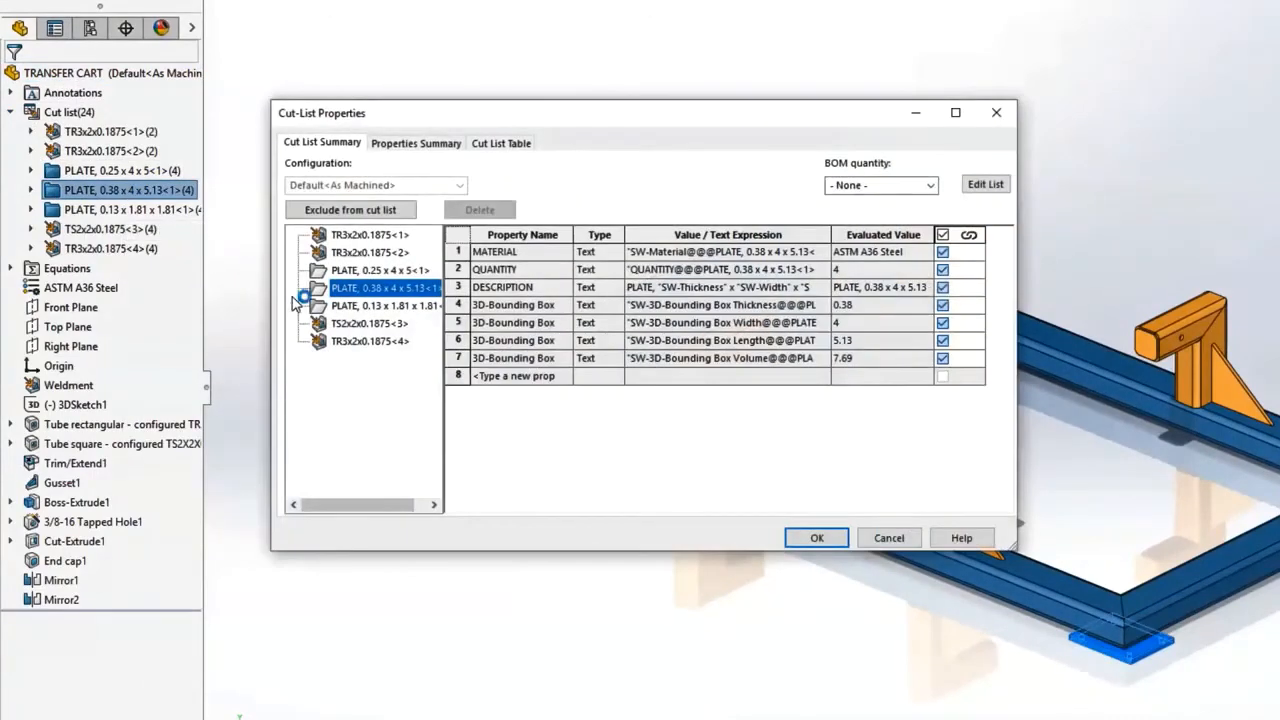
# Step: Add a TOTAL LENGTH property of type Equation to the 0.38 x 4 x 5.13 plate's cut-list properties
pyautogui.click(563, 377)
pyautogui.click(565, 378)
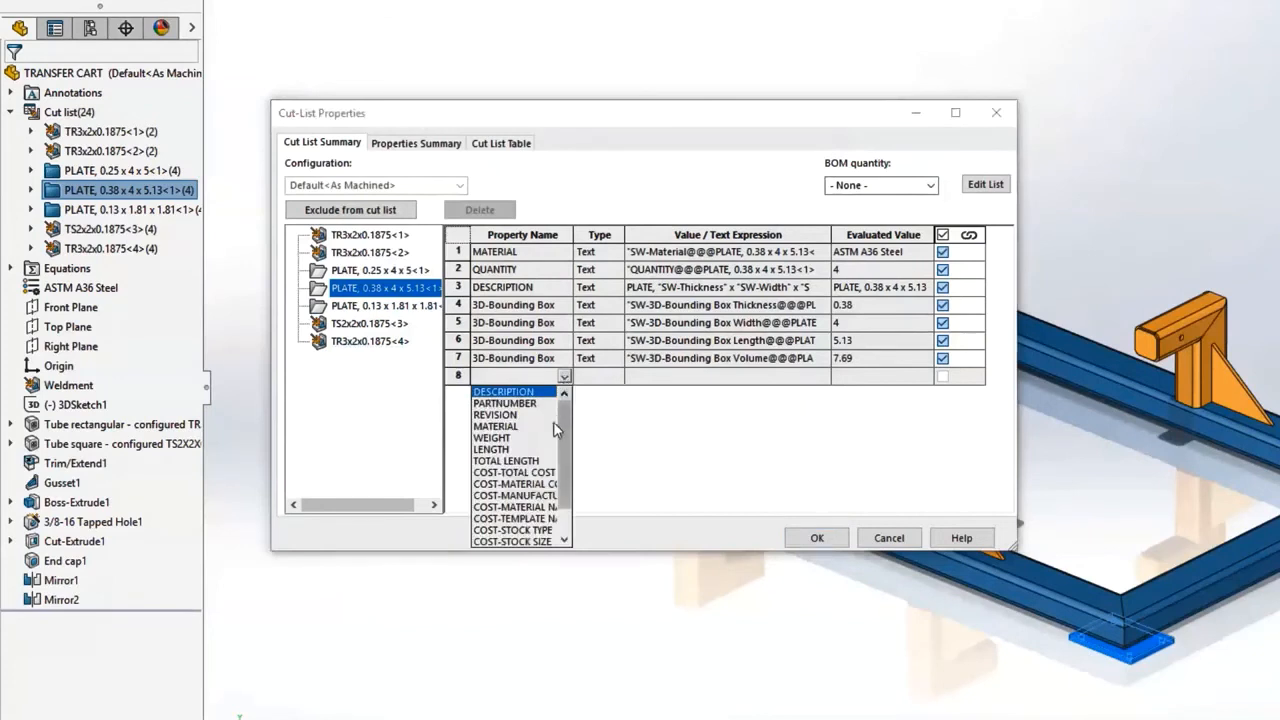
pyautogui.click(577, 440)
pyautogui.click(598, 377)
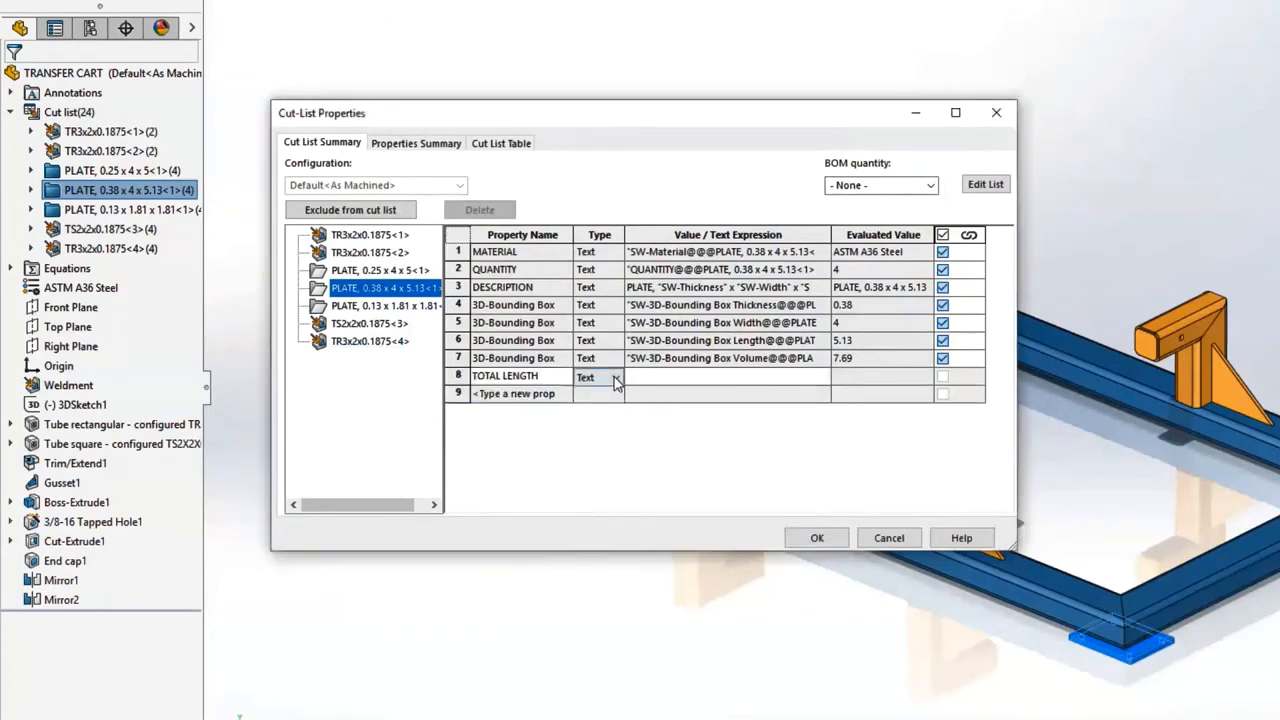
pyautogui.click(616, 377)
pyautogui.click(600, 440)
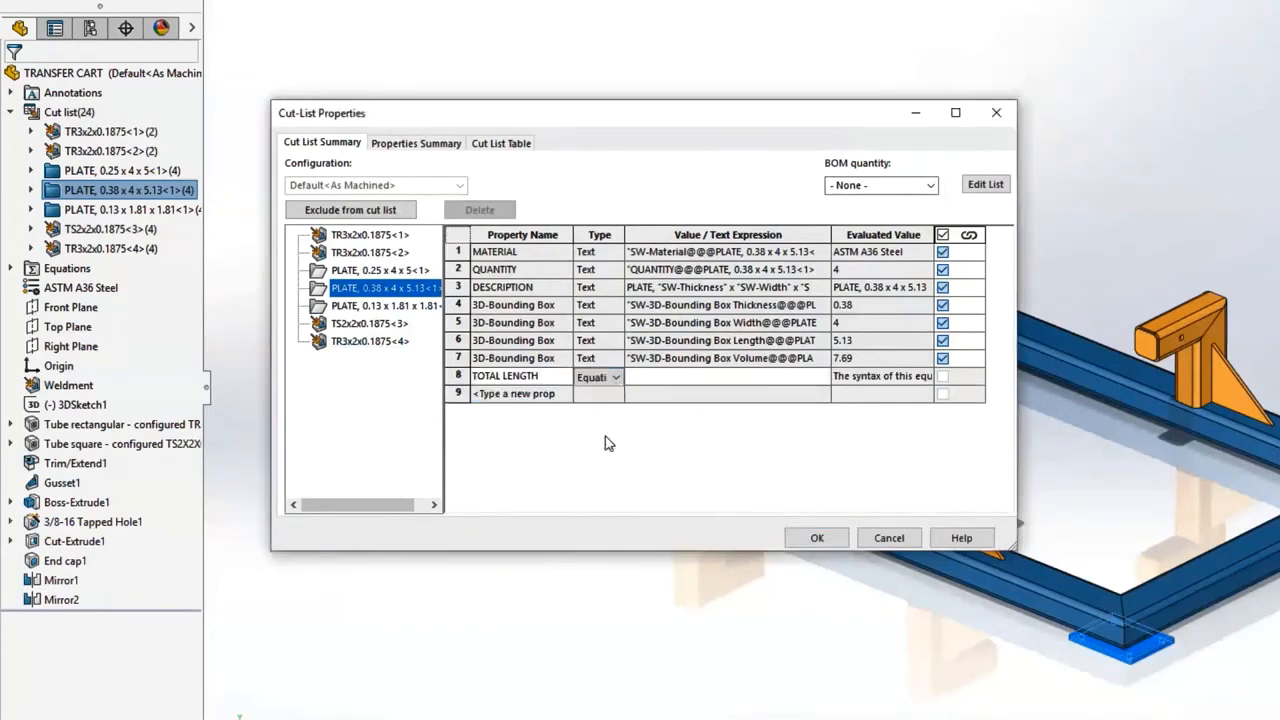
# Step: Define TOTAL LENGTH as QUANTITY multiplied by 3D-Bounding Box Length, and accept the cut-list properties
pyautogui.click(647, 380)
pyautogui.moveTo(700, 419)
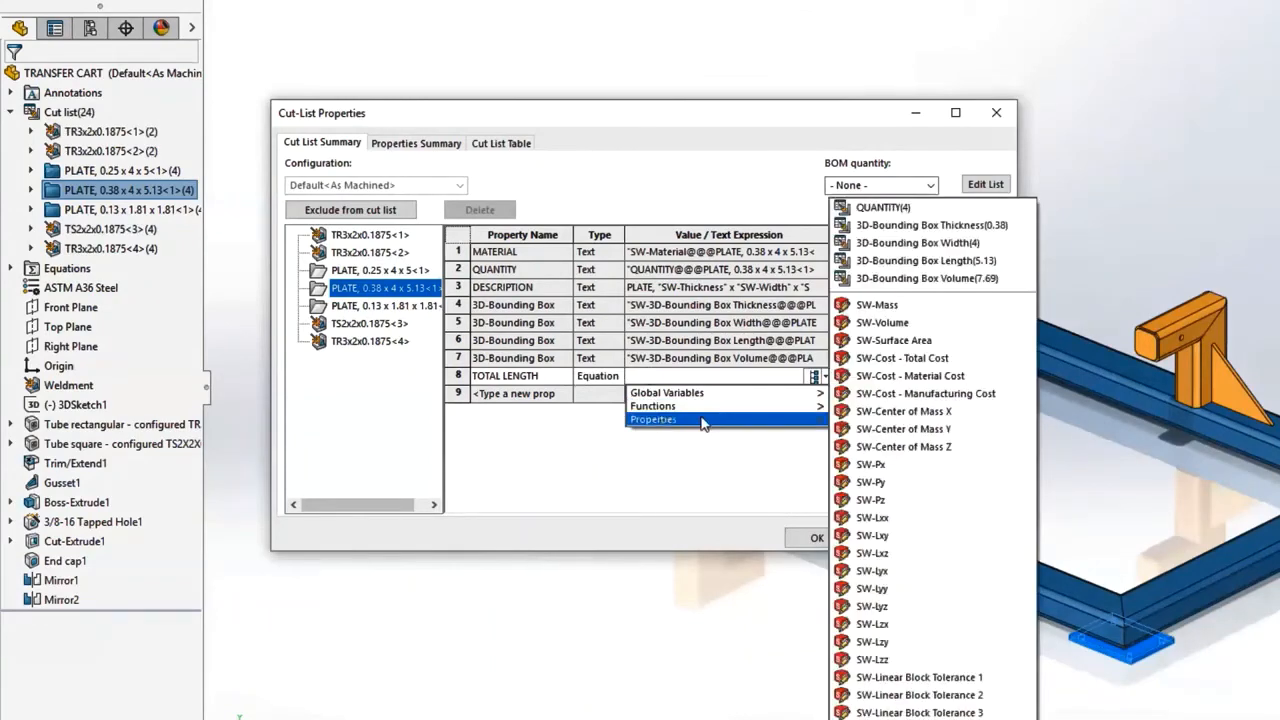
pyautogui.click(883, 208)
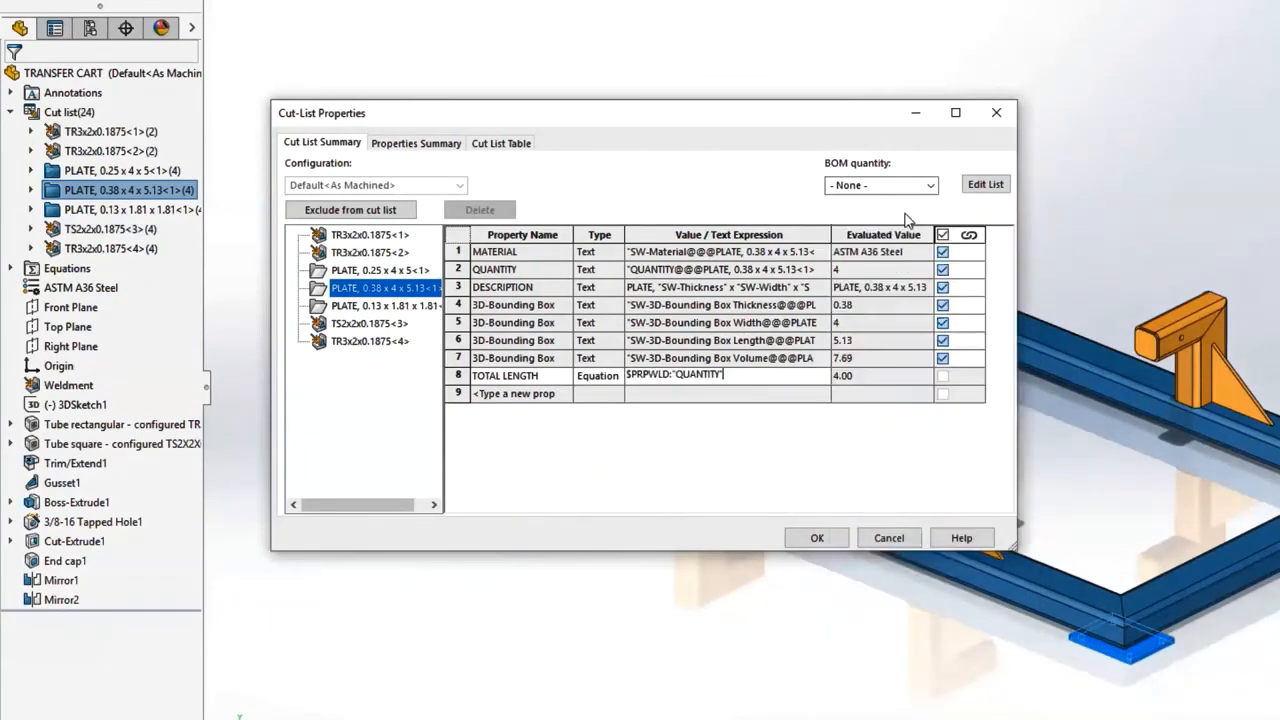
pyautogui.write('*')
pyautogui.moveTo(822, 422)
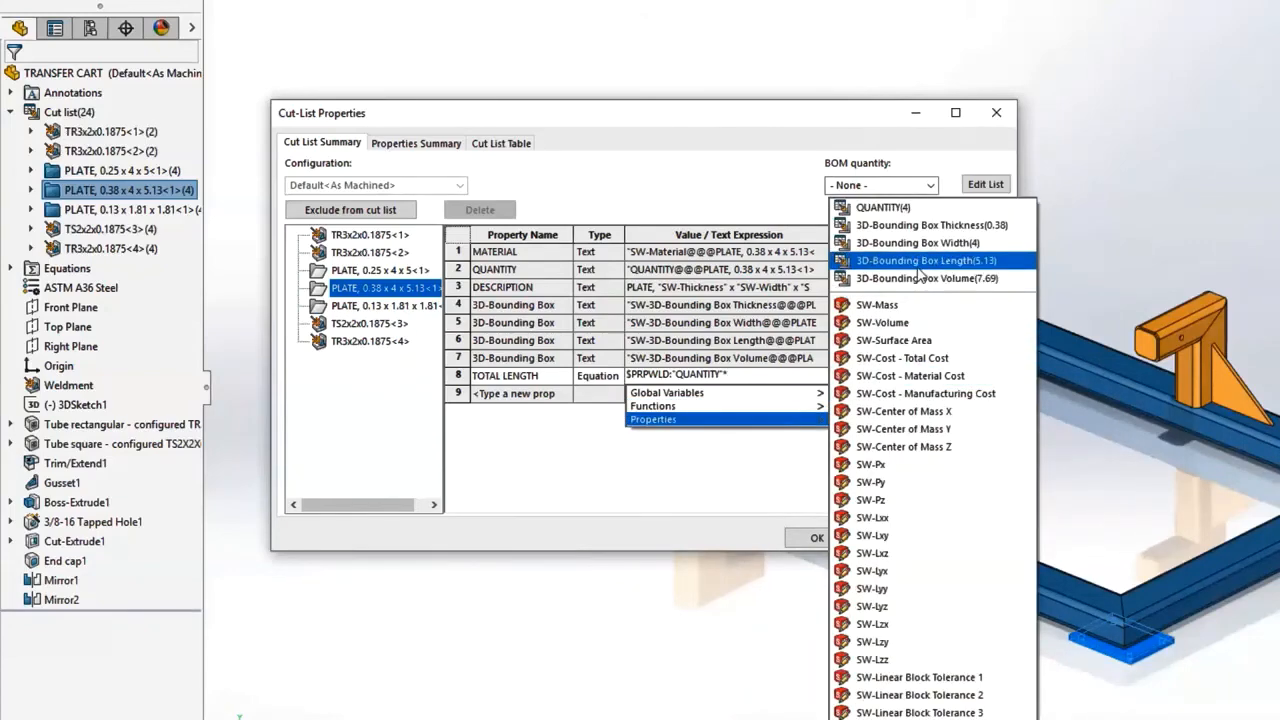
pyautogui.click(918, 261)
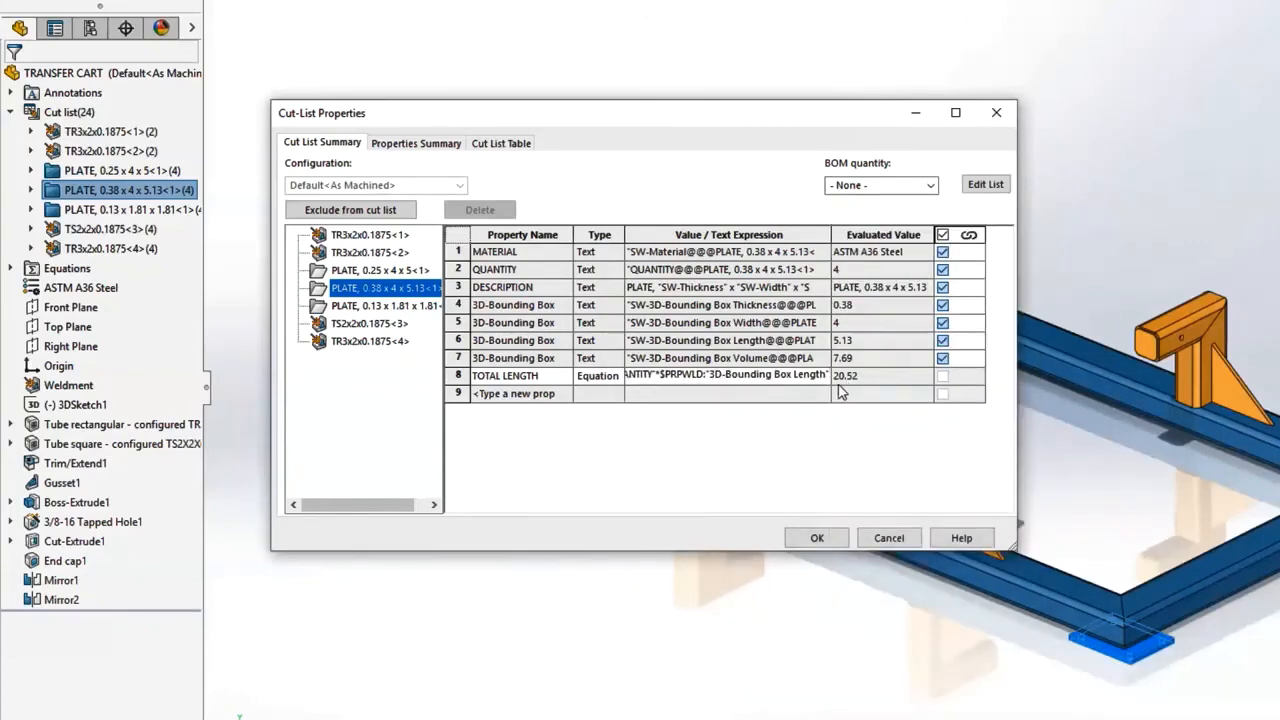
pyautogui.click(817, 537)
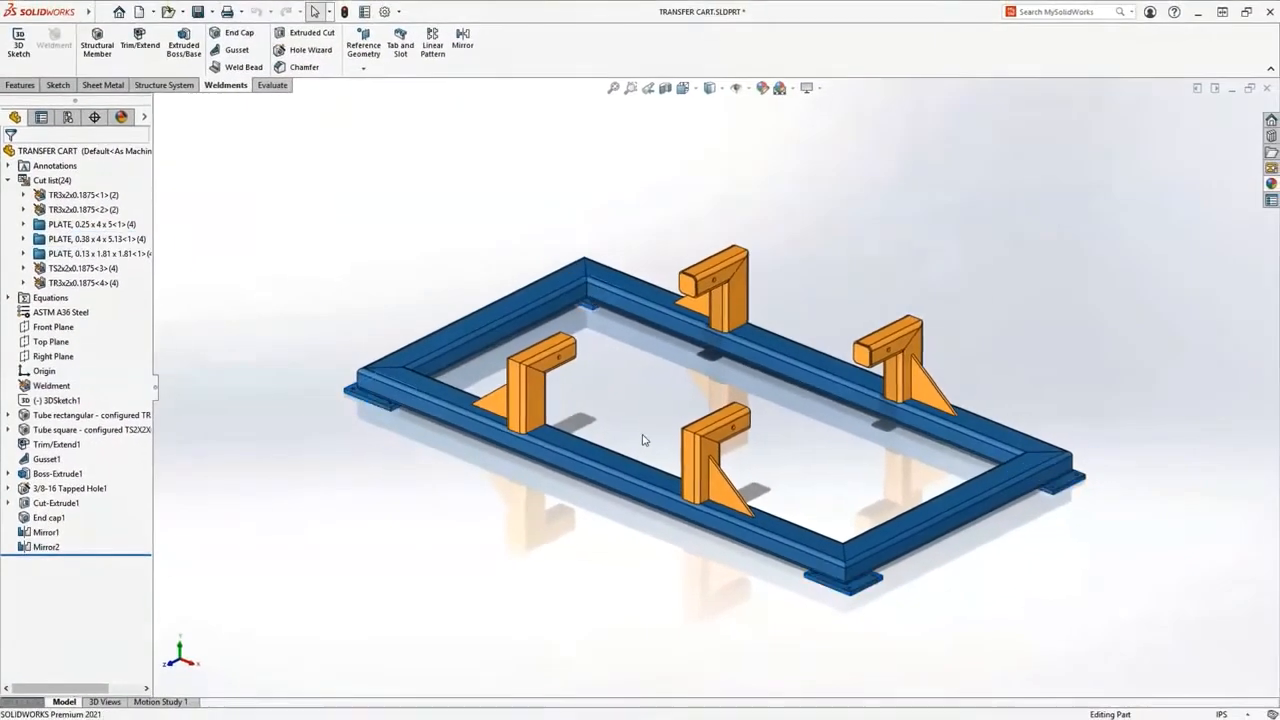